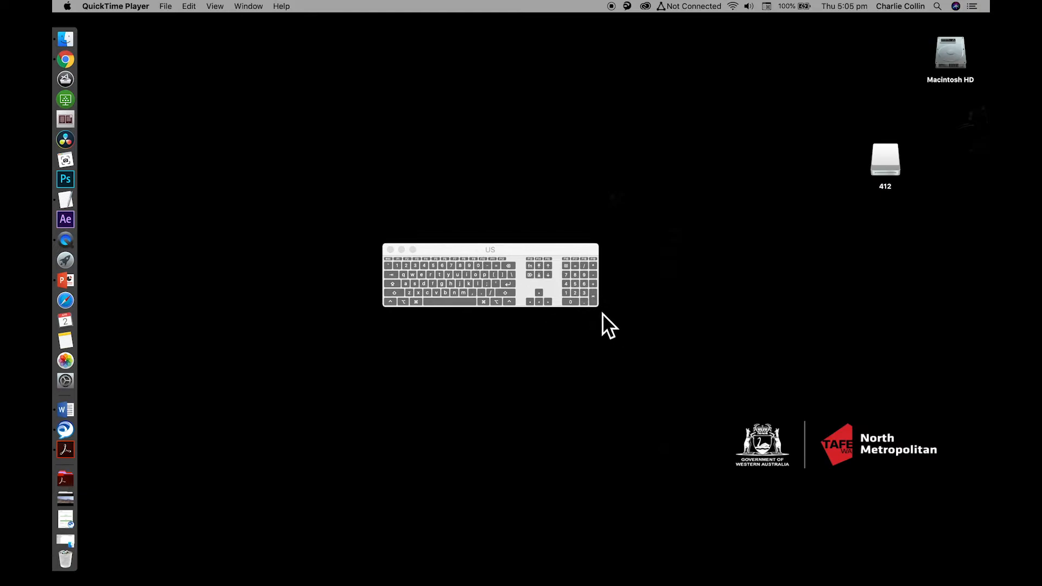
# Enlarge the on-screen keyboard viewer to several times its size and place it over the lower middle of the desktop
pyautogui.moveTo(599, 307); pyautogui.dragTo(988, 399)
pyautogui.moveTo(654, 247); pyautogui.dragTo(445, 320)
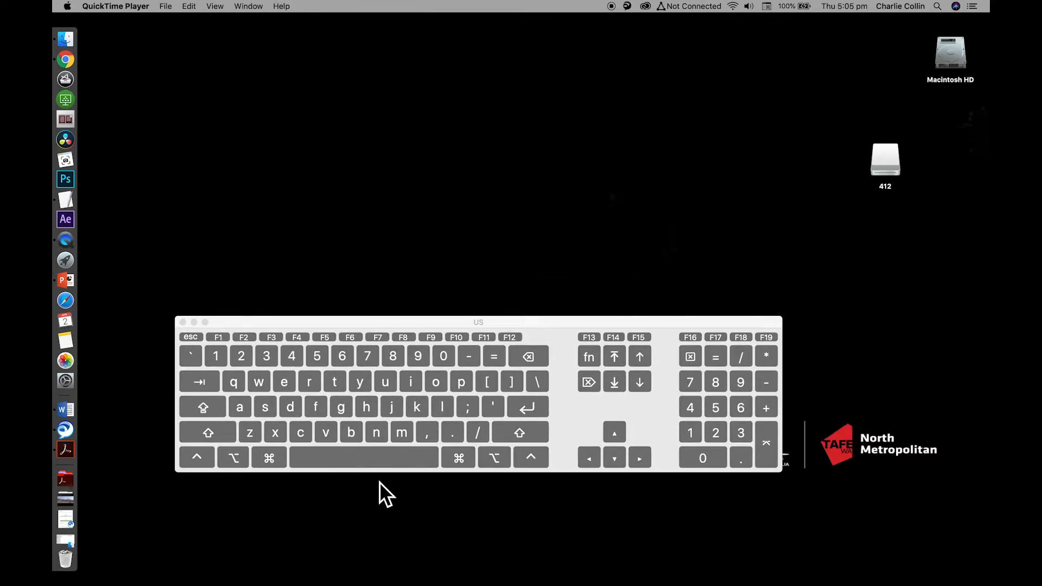
# Launch After Effects with its preferences reset, agreeing to delete the preferences file
pyautogui.press('super')
pyautogui.press('alt')
pyautogui.press('shift')
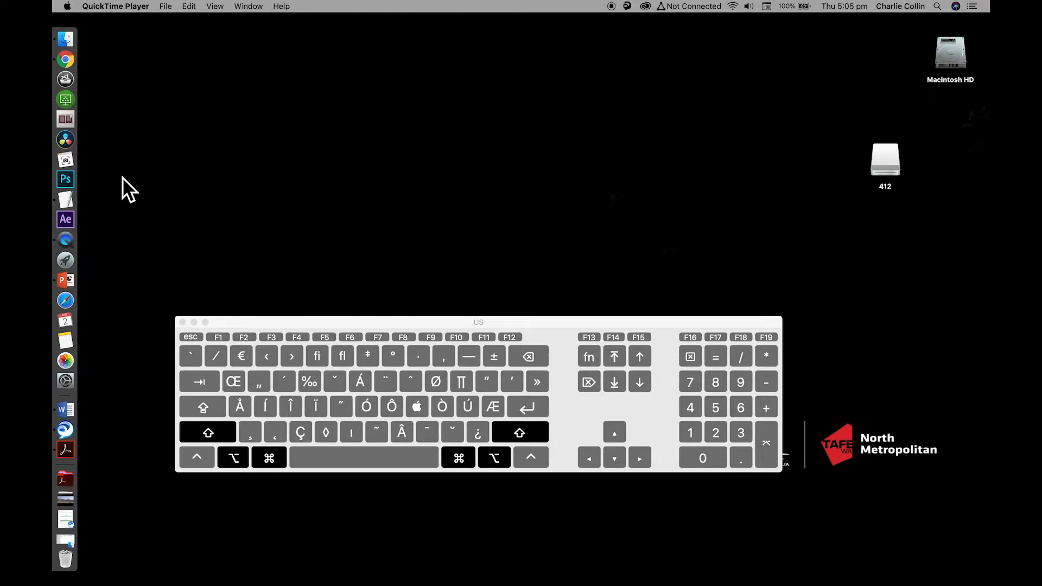
pyautogui.keyDown('alt'); pyautogui.keyDown('shift'); pyautogui.keyDown('super'); pyautogui.click(68, 221); pyautogui.keyUp('super'); pyautogui.keyUp('shift'); pyautogui.keyUp('alt')
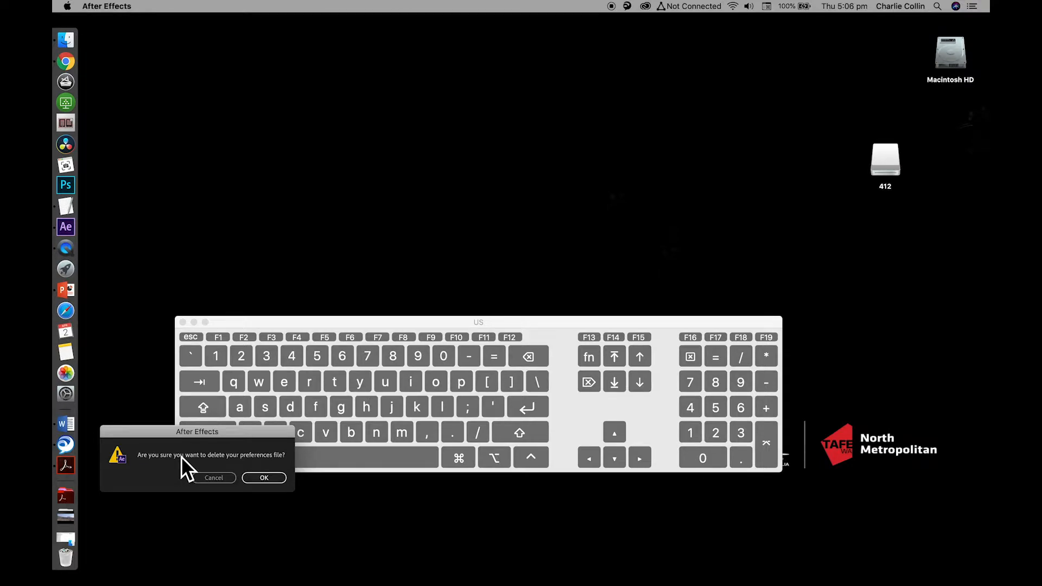
pyautogui.click(264, 477)
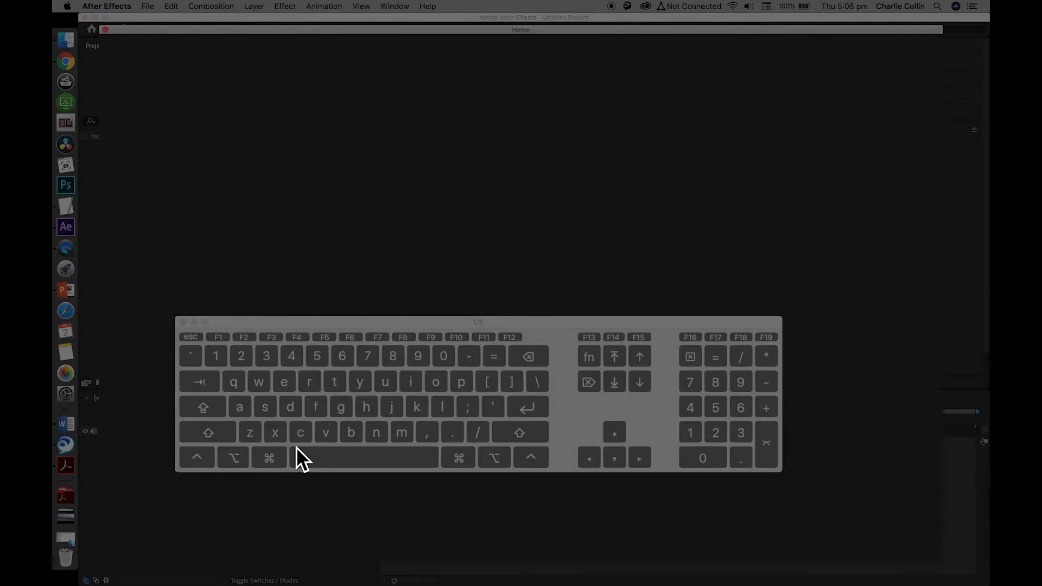
# Close the on-screen keyboard viewer and create a new empty After Effects project from the Home screen
pyautogui.click(187, 325)
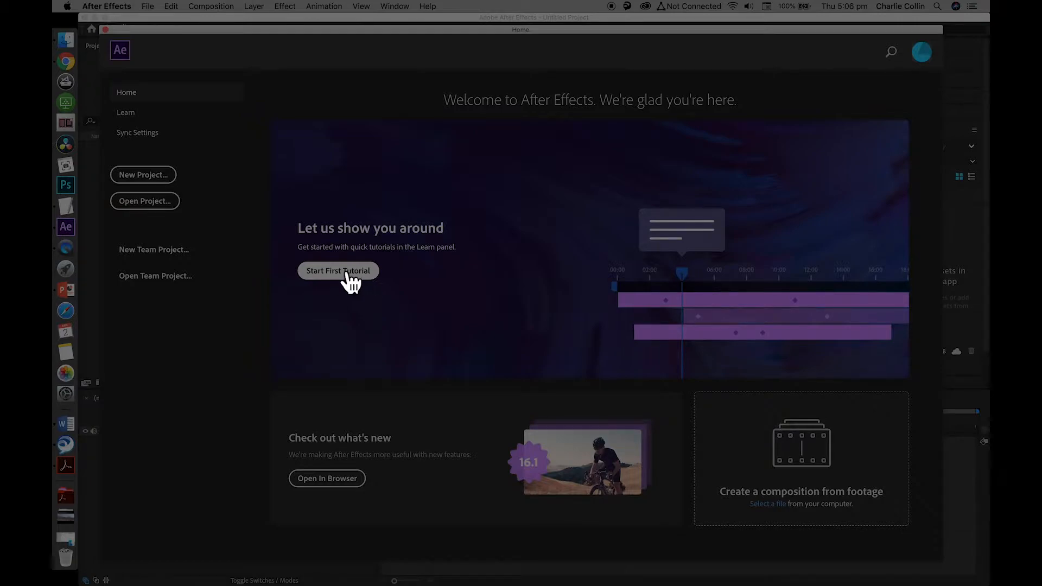
pyautogui.click(143, 175)
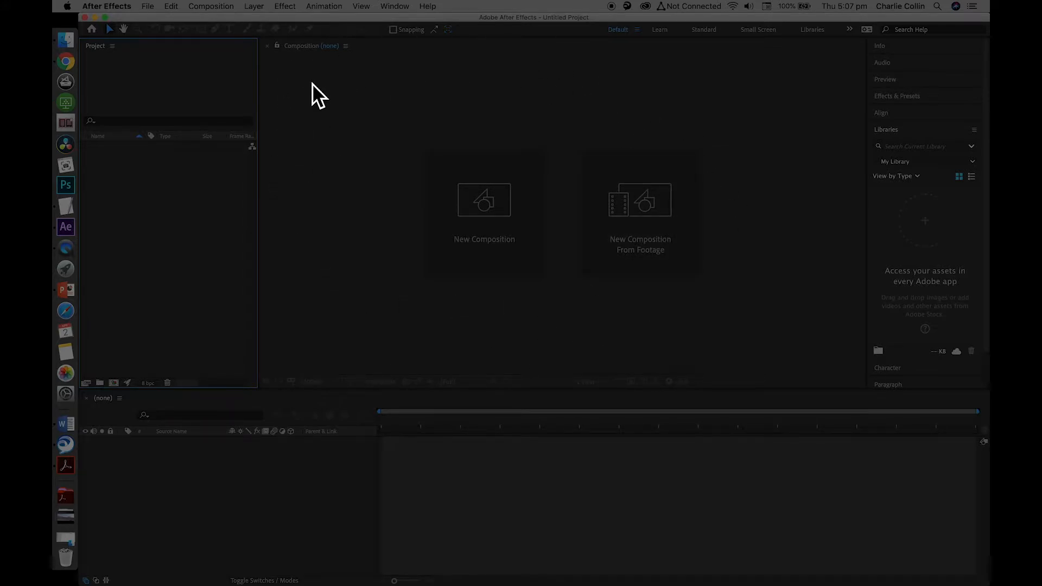
pyautogui.press('XF86MonBrightnessUp')
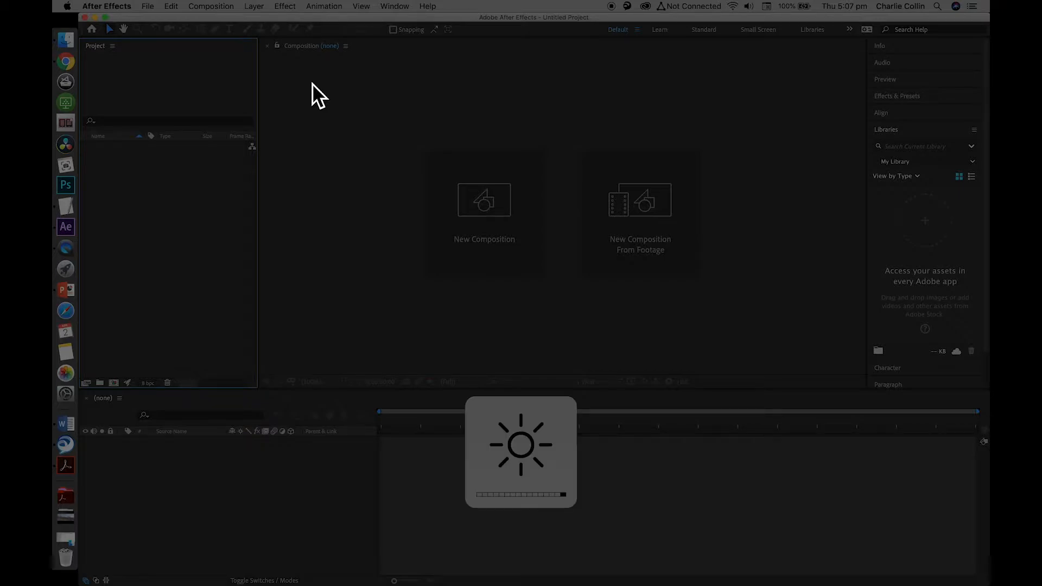
pyautogui.click(337, 121)
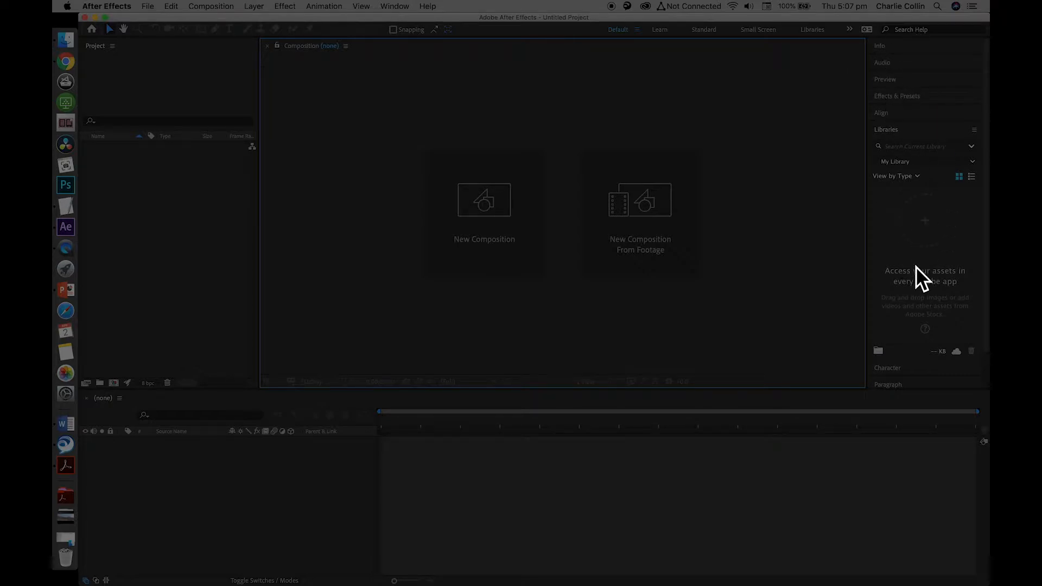
# Expand Effects & Presets, try the Small Screen and Learn workspaces, and settle on the Standard workspace
pyautogui.click(913, 100)
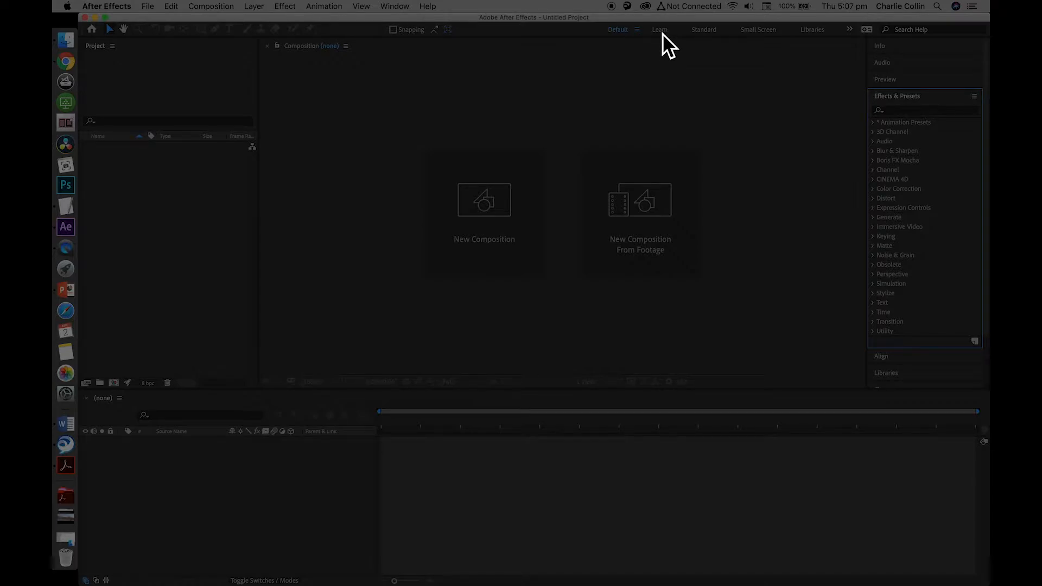
pyautogui.click(704, 30)
pyautogui.click(771, 35)
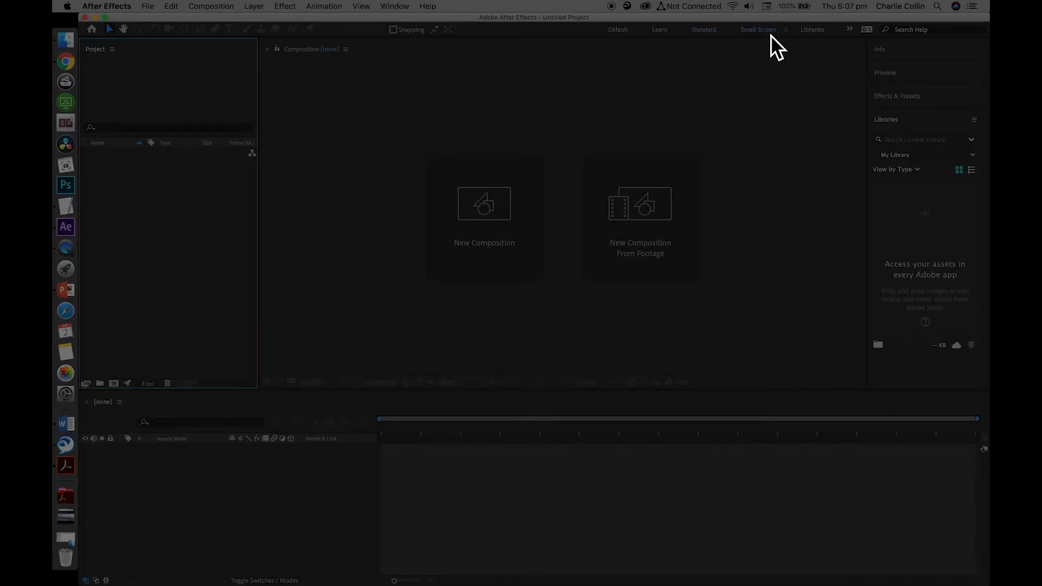
pyautogui.click(662, 33)
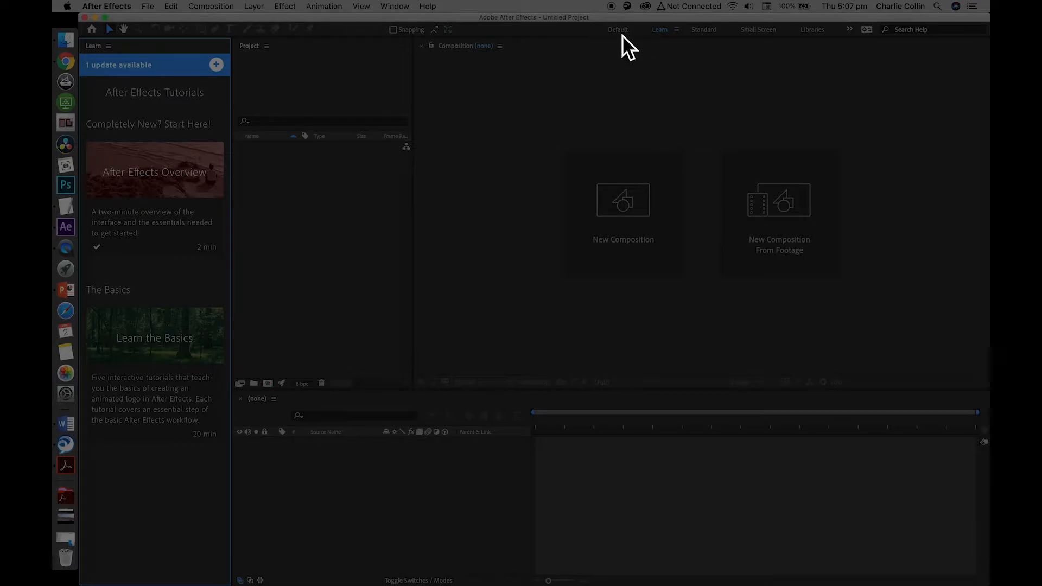
pyautogui.click(708, 34)
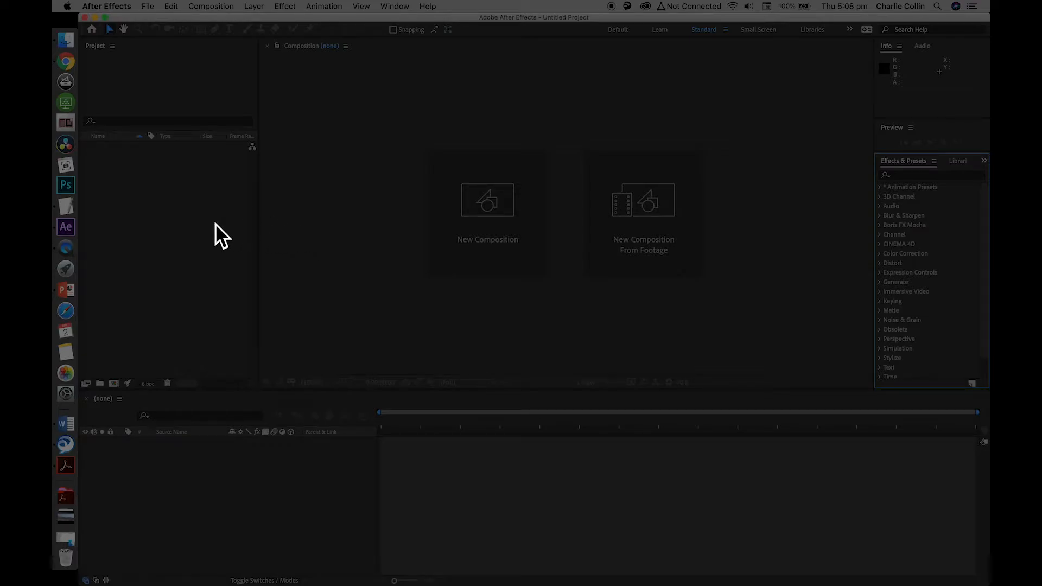
# Switch to Finder, review the AE_Projects, Assets and Exports folders inside Exercise_01, and minimise the window
pyautogui.click(66, 39)
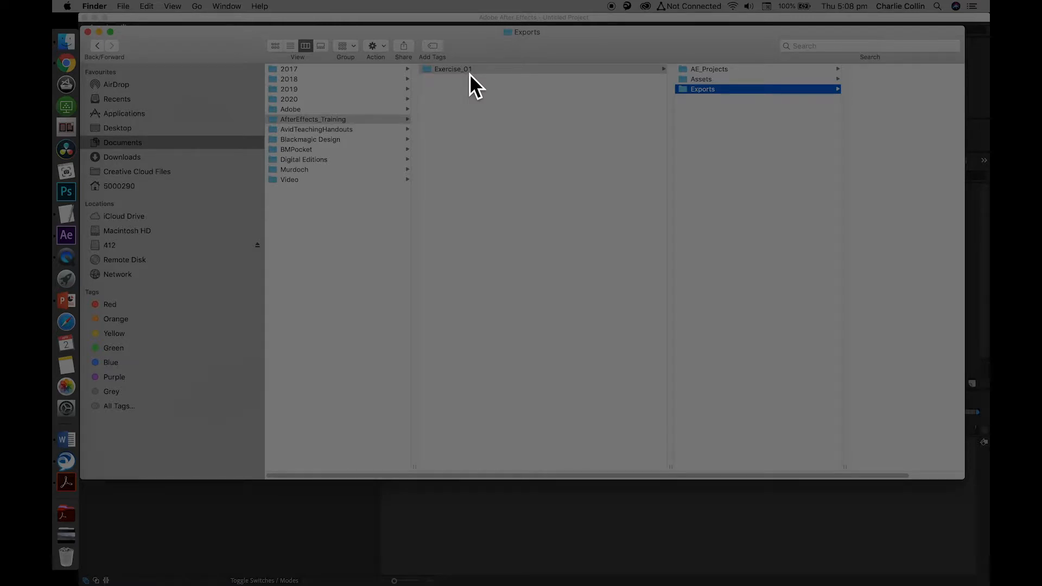
pyautogui.click(685, 71)
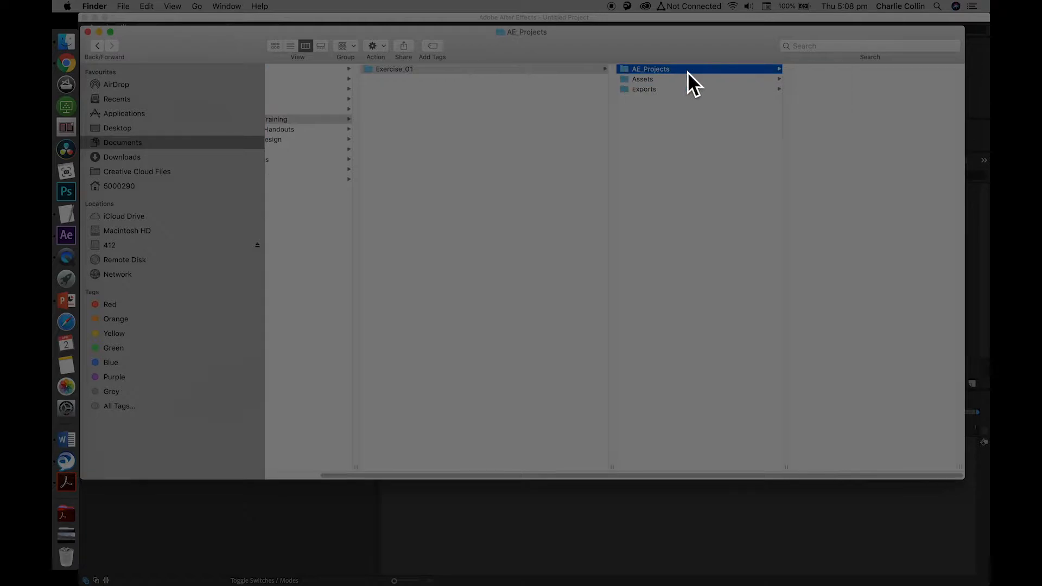
pyautogui.click(627, 81)
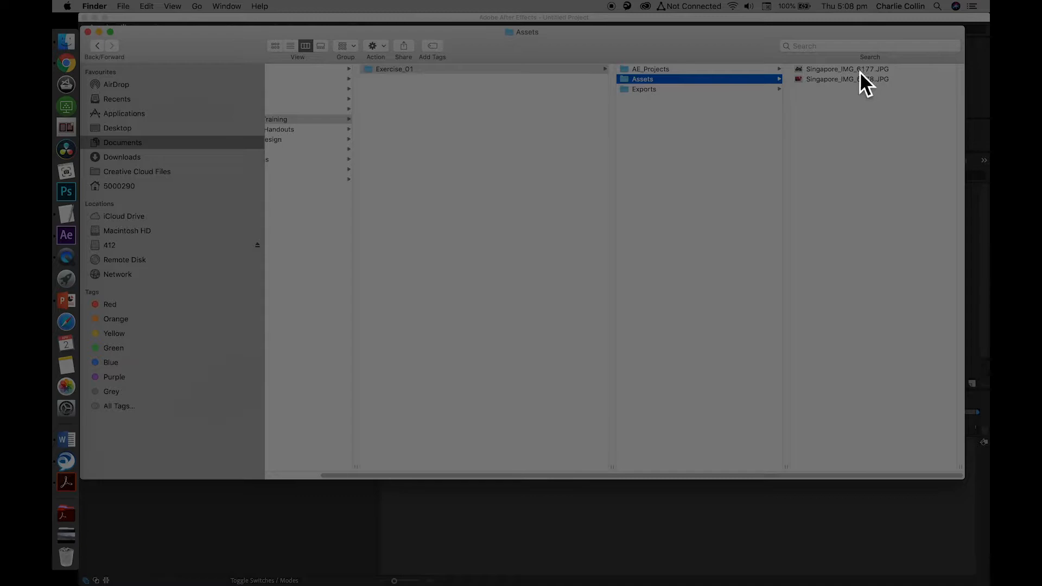
pyautogui.click(632, 90)
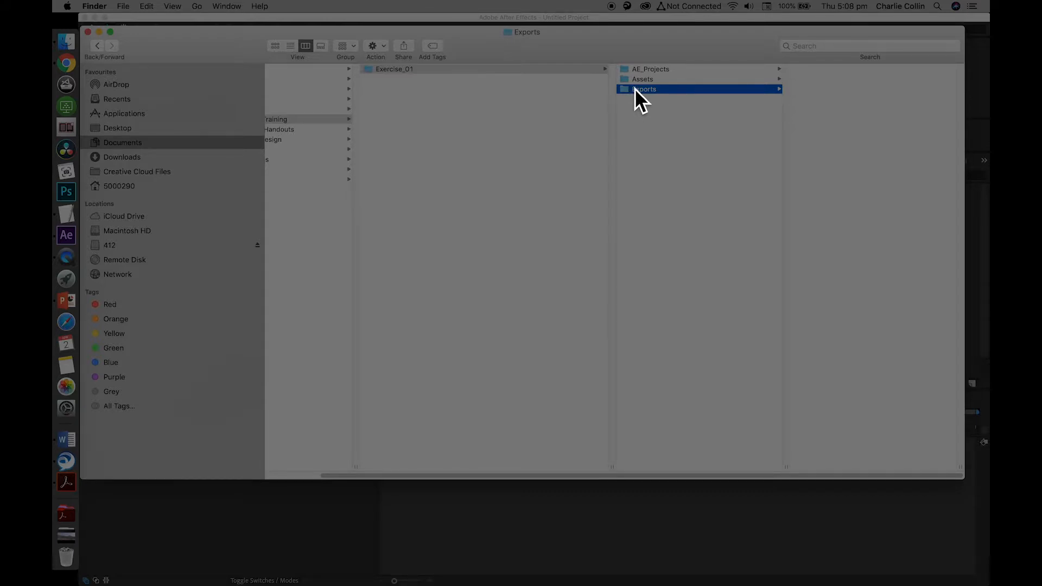
pyautogui.click(708, 471)
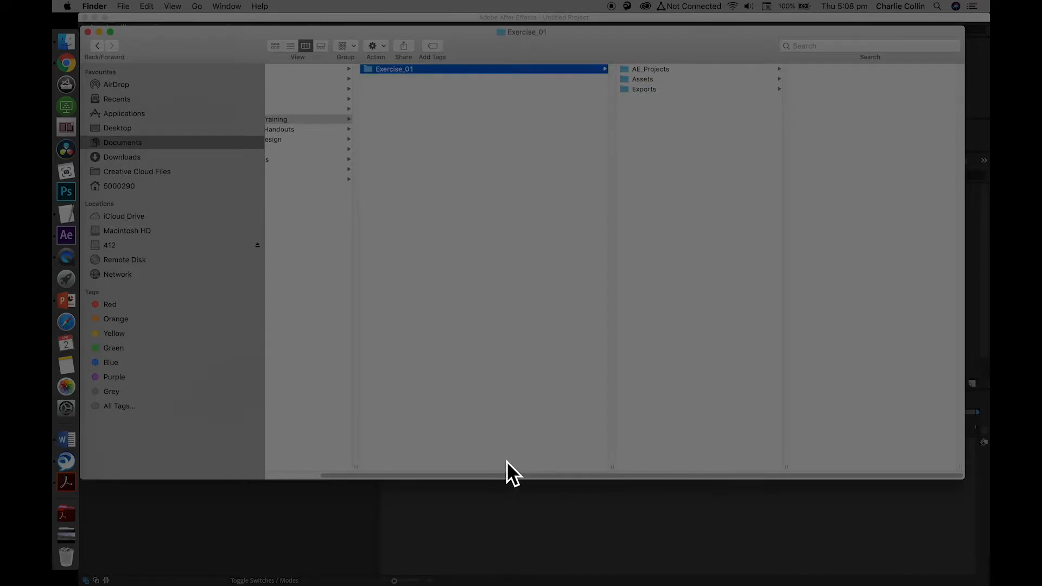
pyautogui.moveTo(535, 475); pyautogui.dragTo(392, 460)
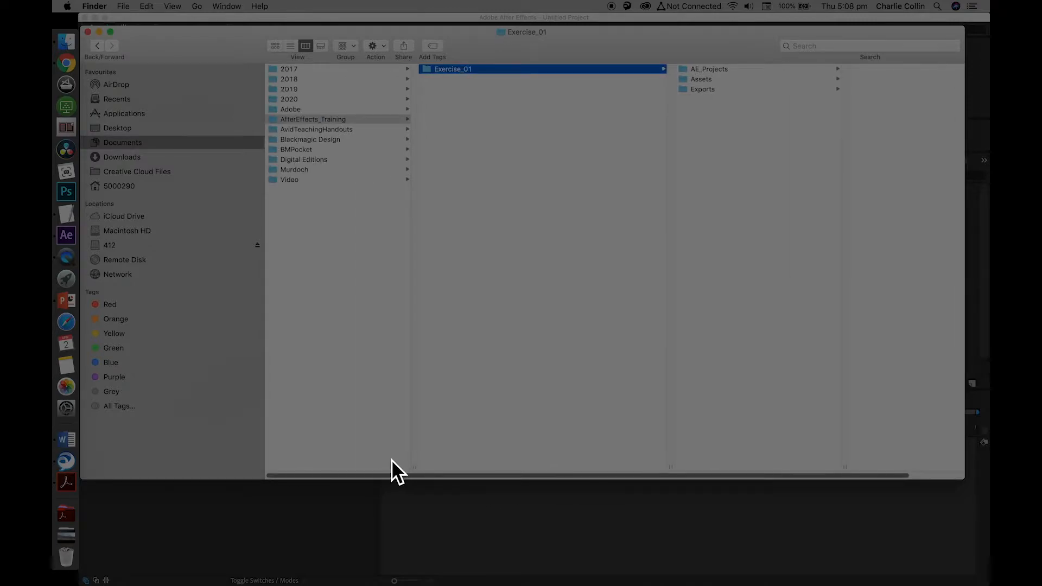
pyautogui.click(100, 32)
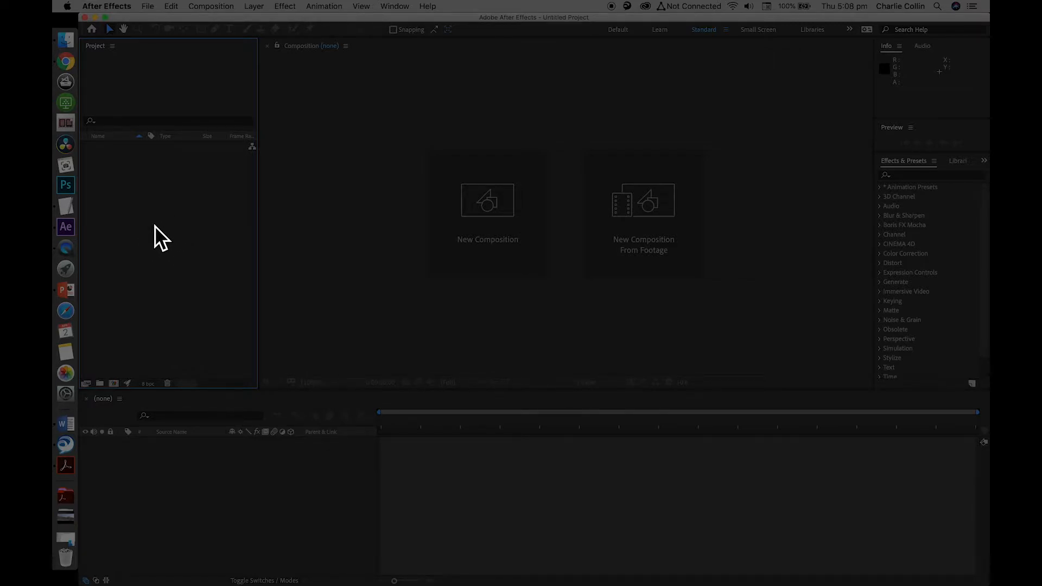
# Start importing a file and browse to the Assets folder in Documents > AfterEffects_Training > Exercise_01
pyautogui.click(149, 9)
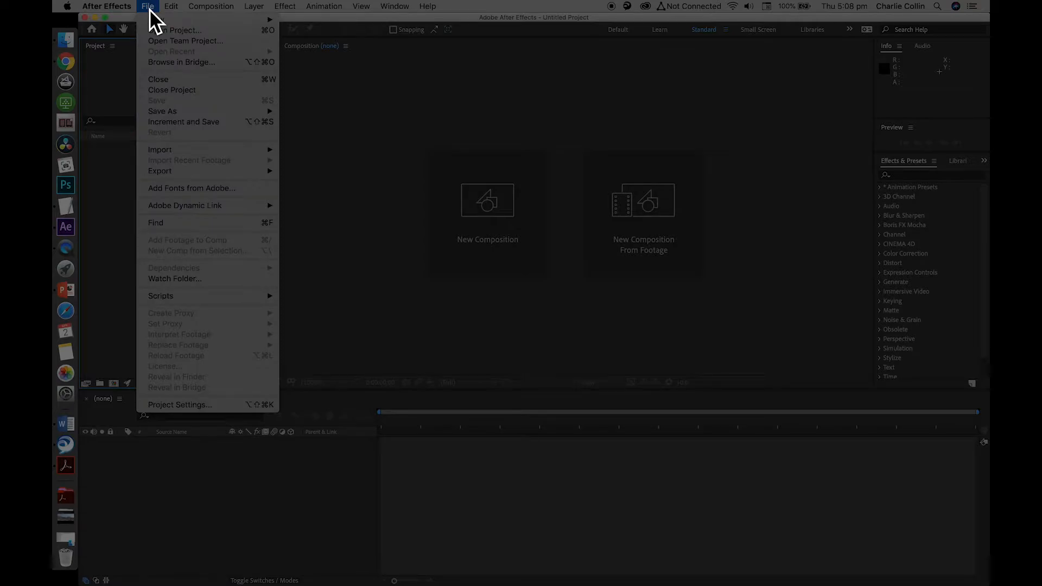
pyautogui.moveTo(204, 150)
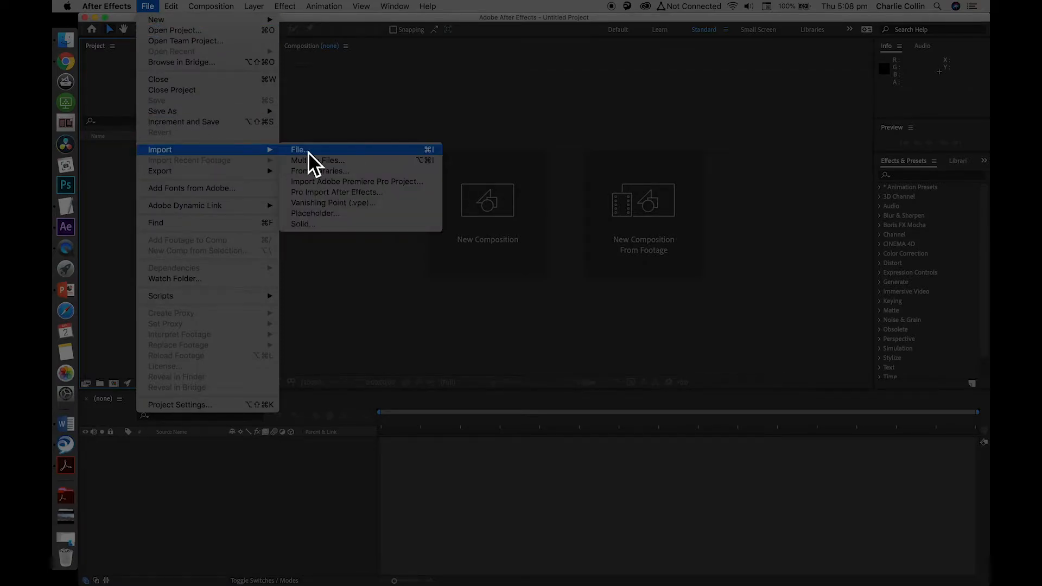
pyautogui.click(115, 253)
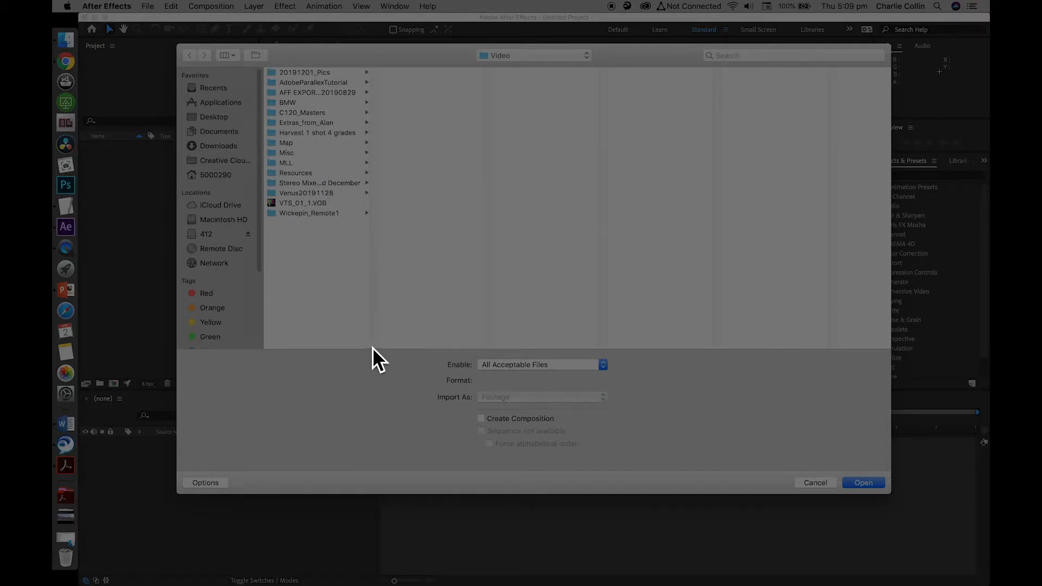
pyautogui.click(542, 54)
pyautogui.click(525, 90)
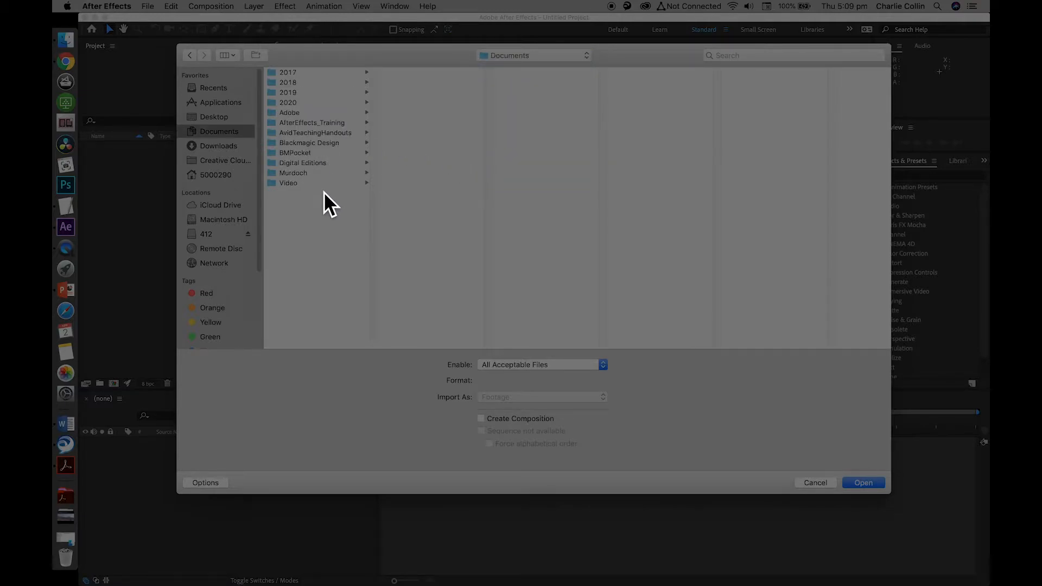
pyautogui.click(313, 123)
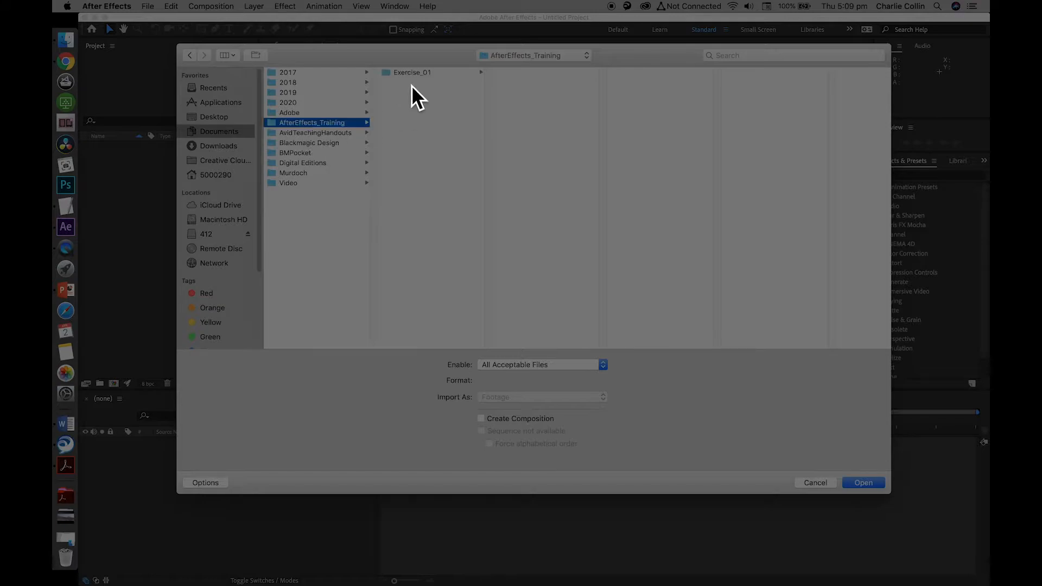
pyautogui.click(409, 73)
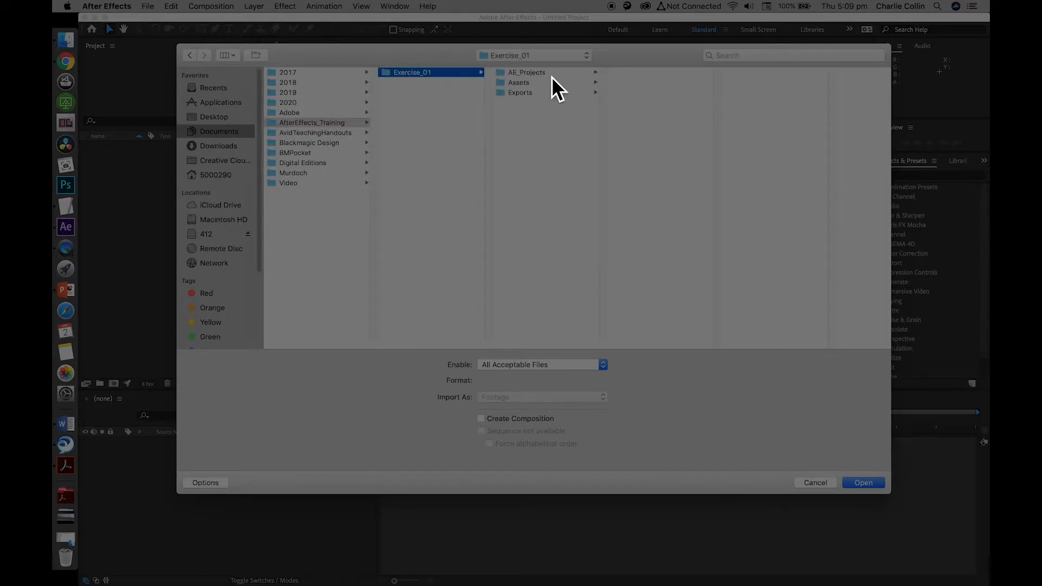
pyautogui.click(508, 83)
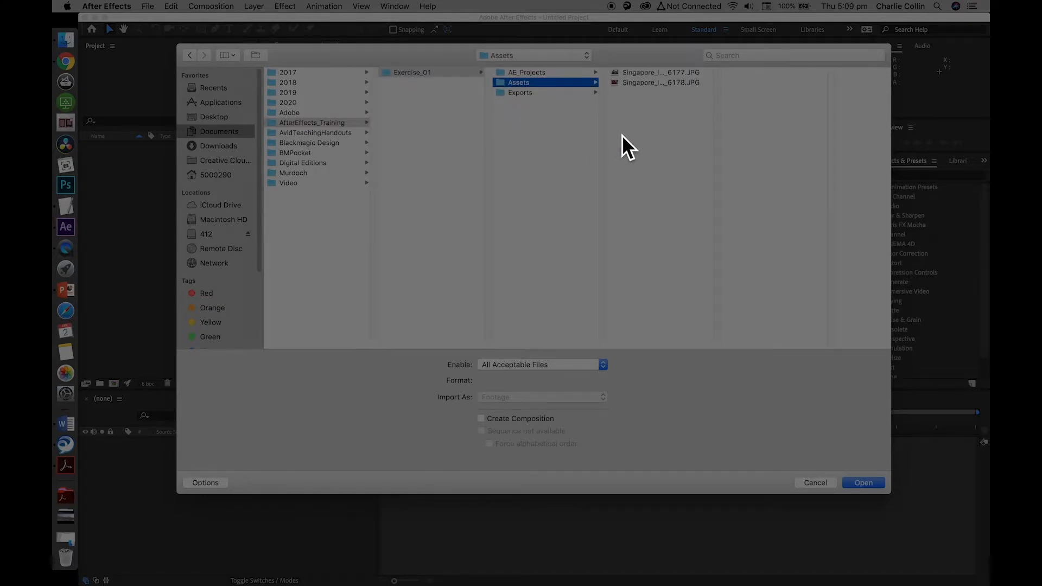
# Import Singapore_IMG_6177.JPG and Singapore_IMG_6178.JPG together as separate stills, with the ImporterJPEG Sequence option turned off
pyautogui.click(636, 74)
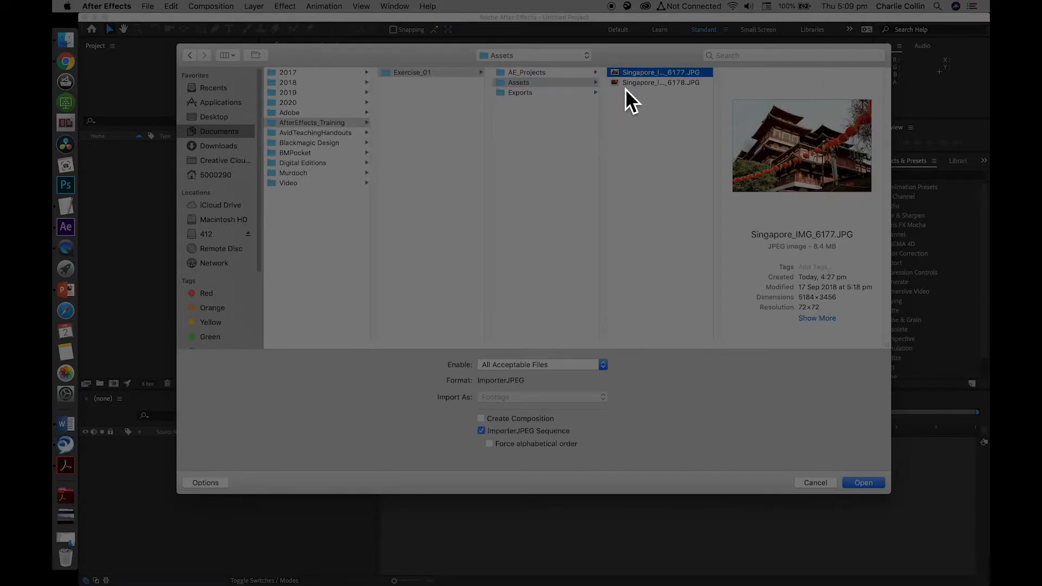
pyautogui.click(626, 85)
pyautogui.click(640, 73)
pyautogui.click(638, 83)
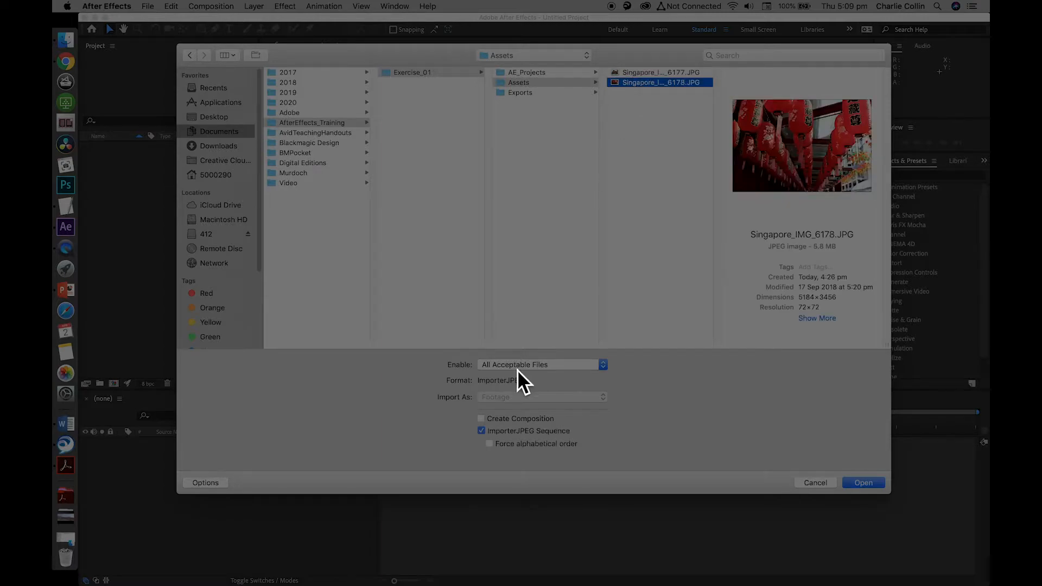
pyautogui.click(481, 431)
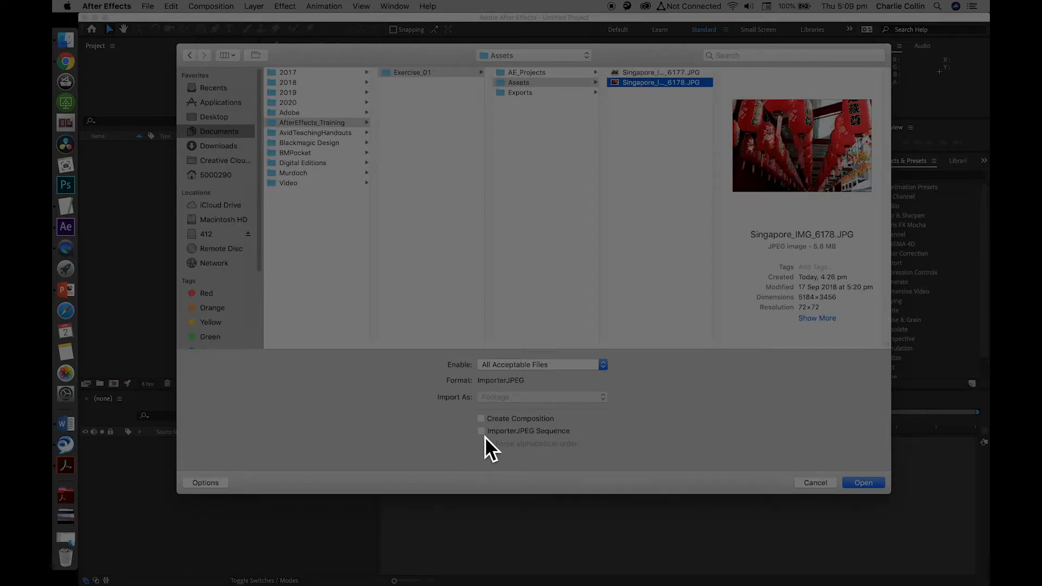
pyautogui.click(633, 165)
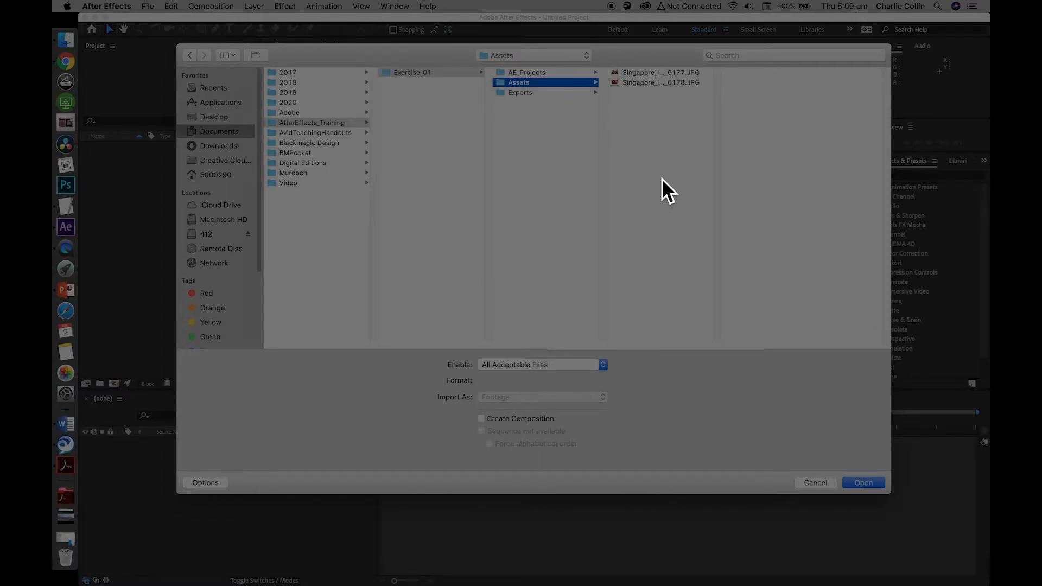
pyautogui.moveTo(648, 148); pyautogui.dragTo(639, 72)
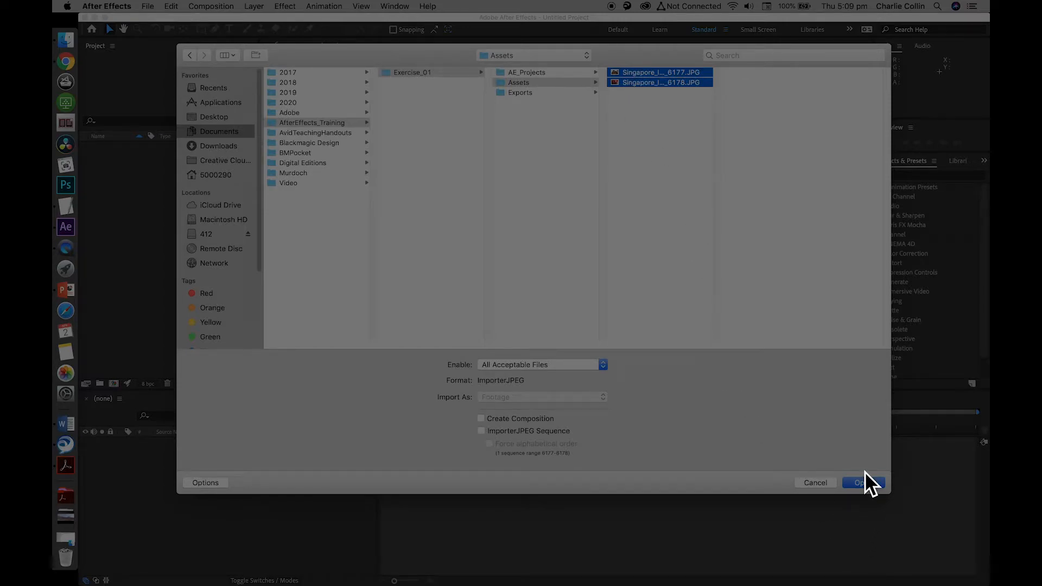
pyautogui.click(870, 487)
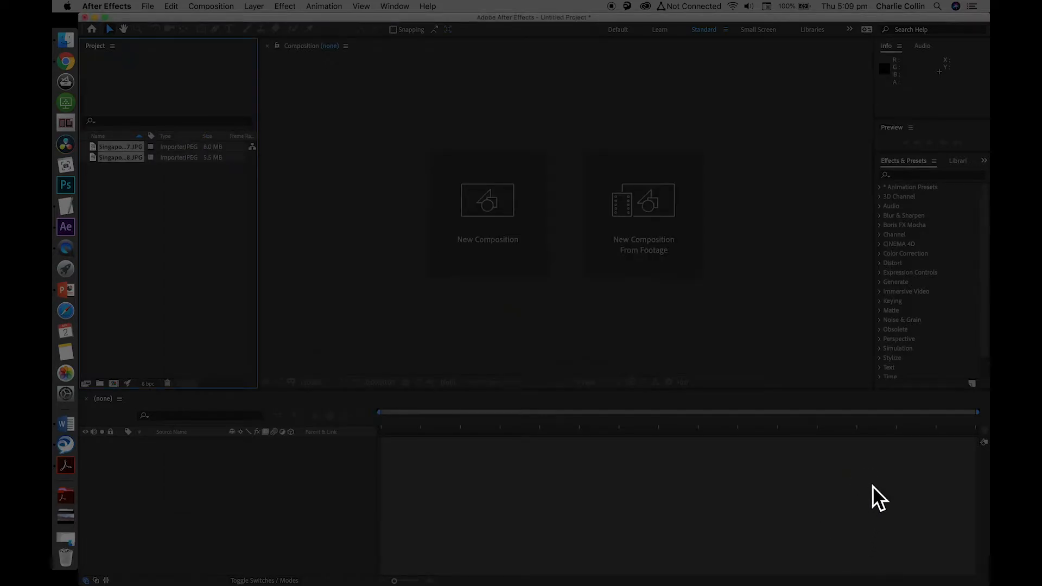
# View the imported images Singapore_IMG_6178.JPG and Singapore_IMG_6177.JPG in the footage viewer, and deselect them in the project
pyautogui.click(169, 194)
pyautogui.doubleClick(93, 161)
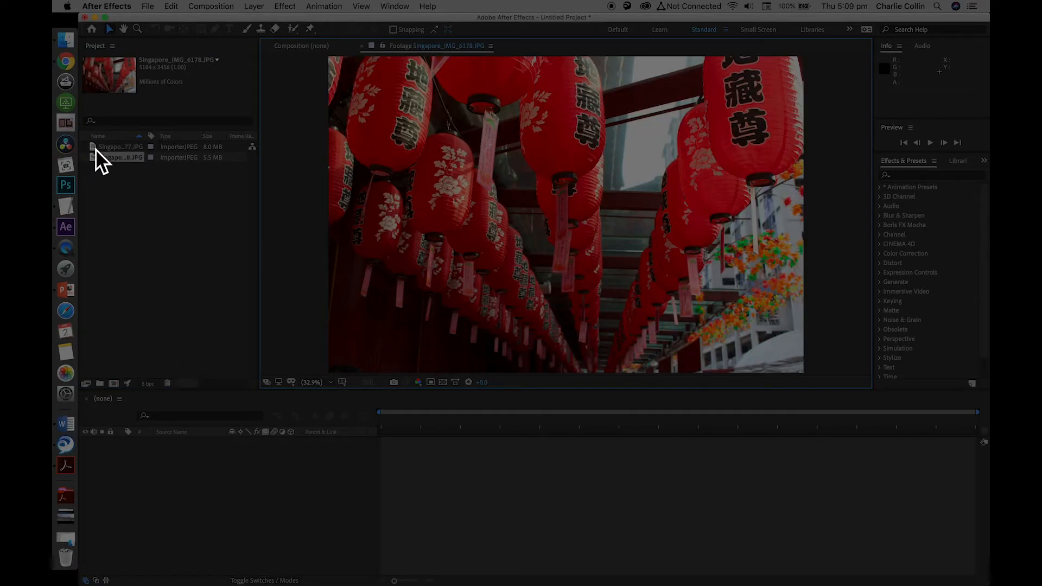
pyautogui.doubleClick(95, 149)
pyautogui.doubleClick(98, 160)
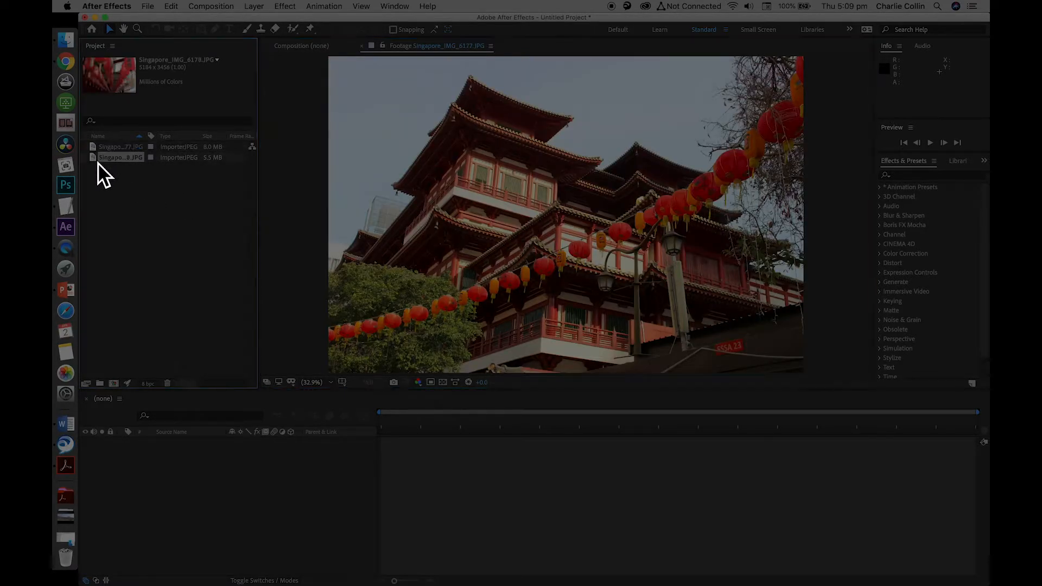
pyautogui.doubleClick(97, 149)
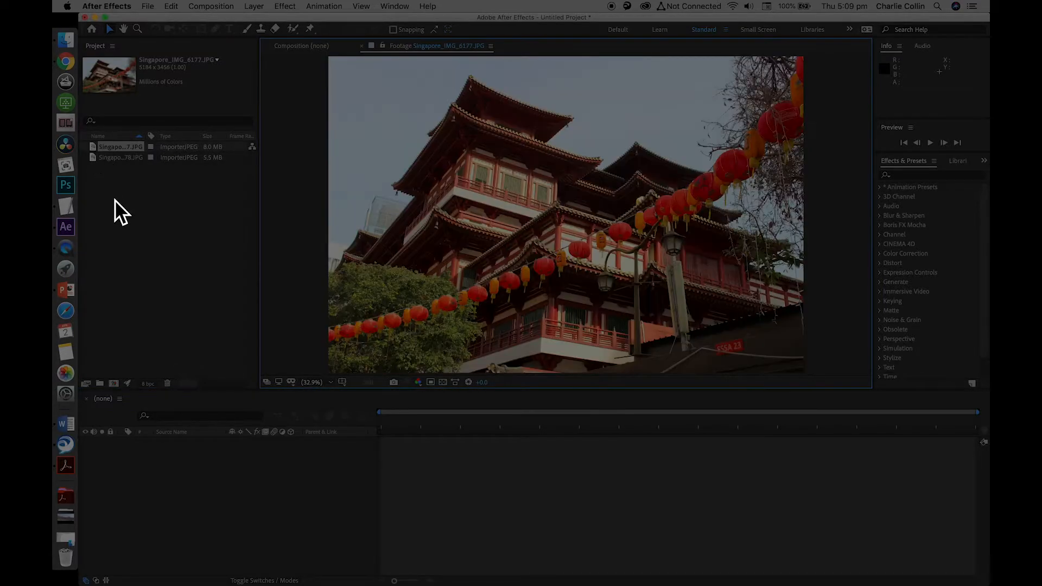
pyautogui.click(118, 204)
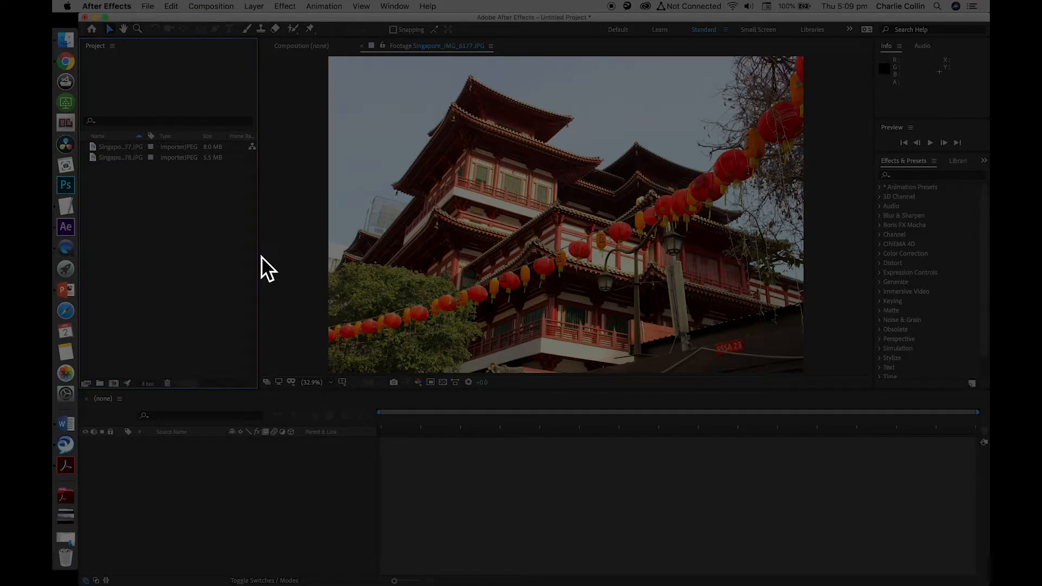
# Widen the Project panel and create a new folder named Picture in it
pyautogui.moveTo(258, 256); pyautogui.dragTo(324, 264)
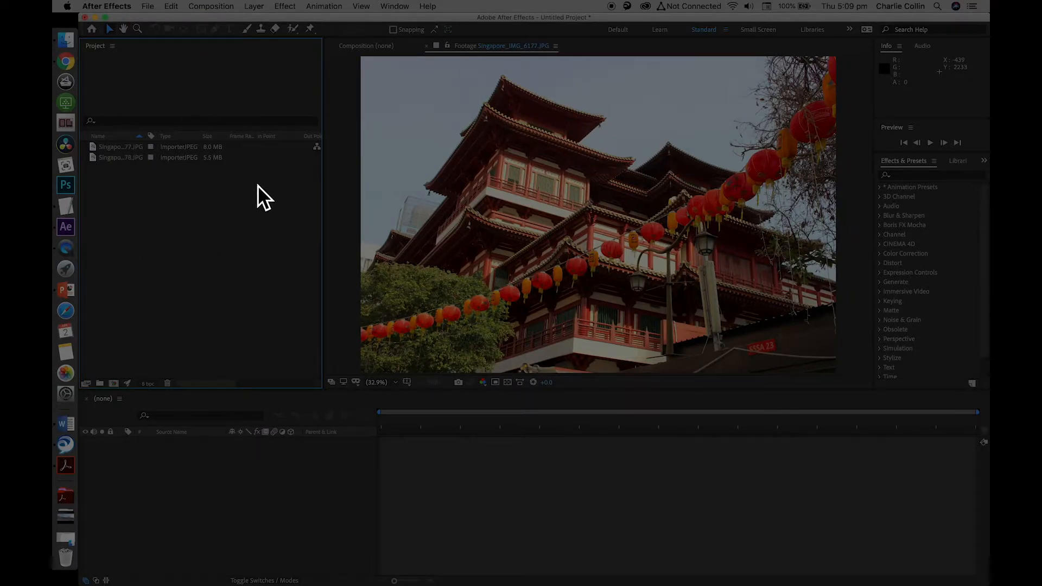
pyautogui.rightClick(123, 230)
pyautogui.click(153, 247)
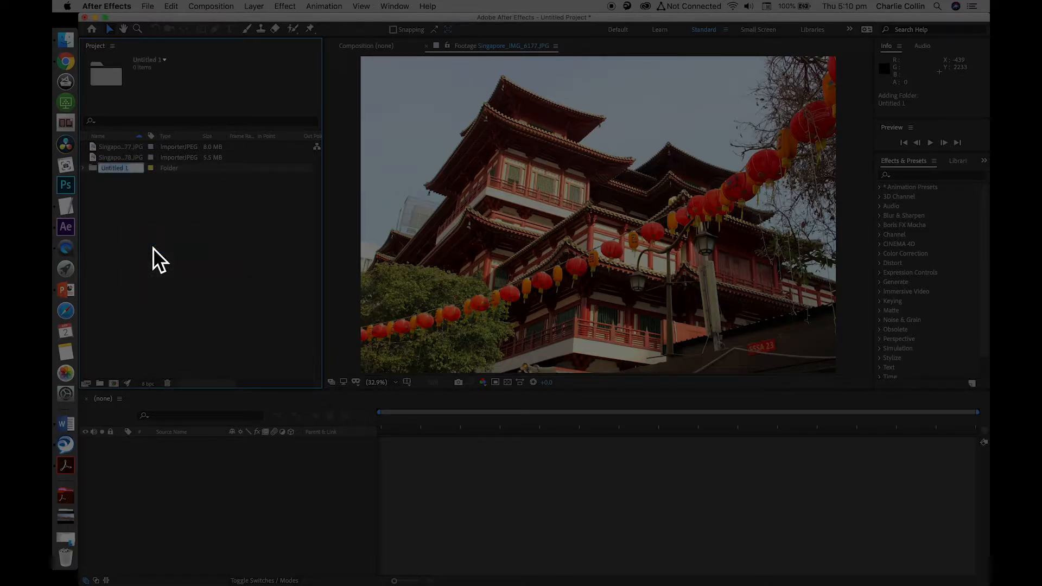
pyautogui.write('L')
pyautogui.write('Picture')
pyautogui.press('Return')
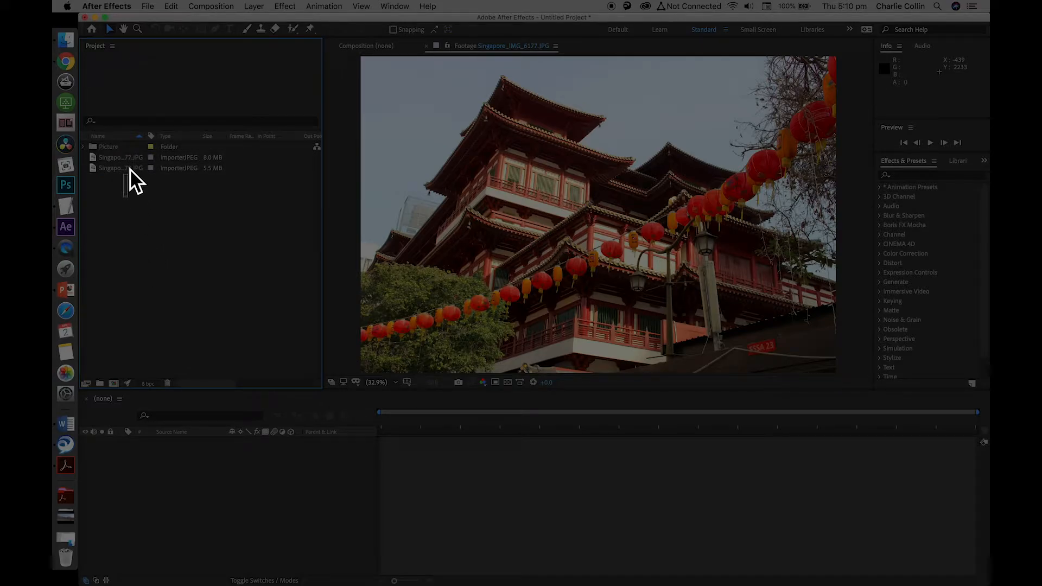
# Move both Singapore images into the Picture folder and expand the folder
pyautogui.moveTo(99, 164); pyautogui.dragTo(103, 147)
pyautogui.click(84, 148)
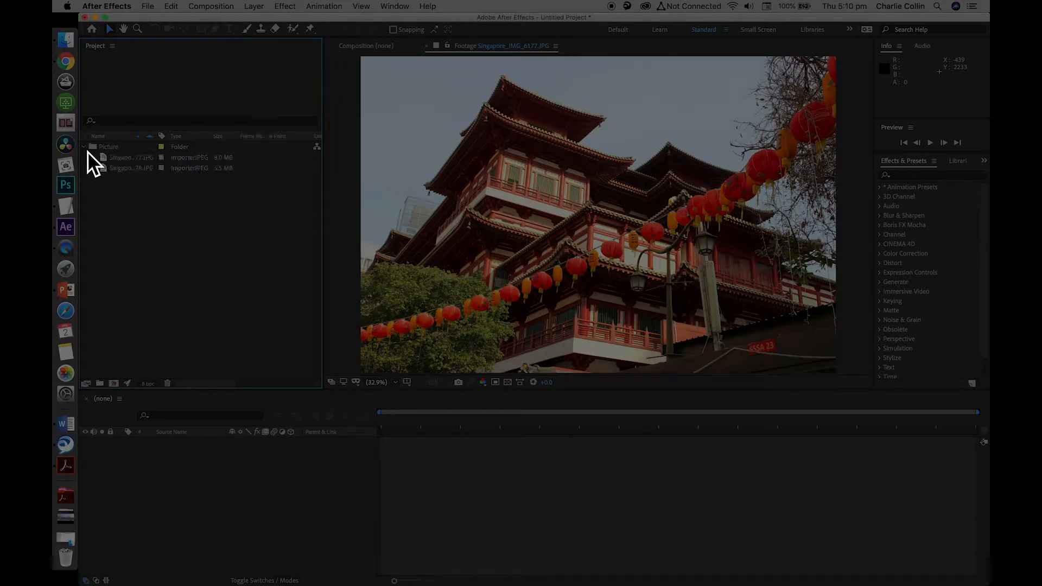
# Move Singapore_IMG_6177.JPG out of the Picture folder and select each image to check its dimensions and colour details
pyautogui.click(106, 158)
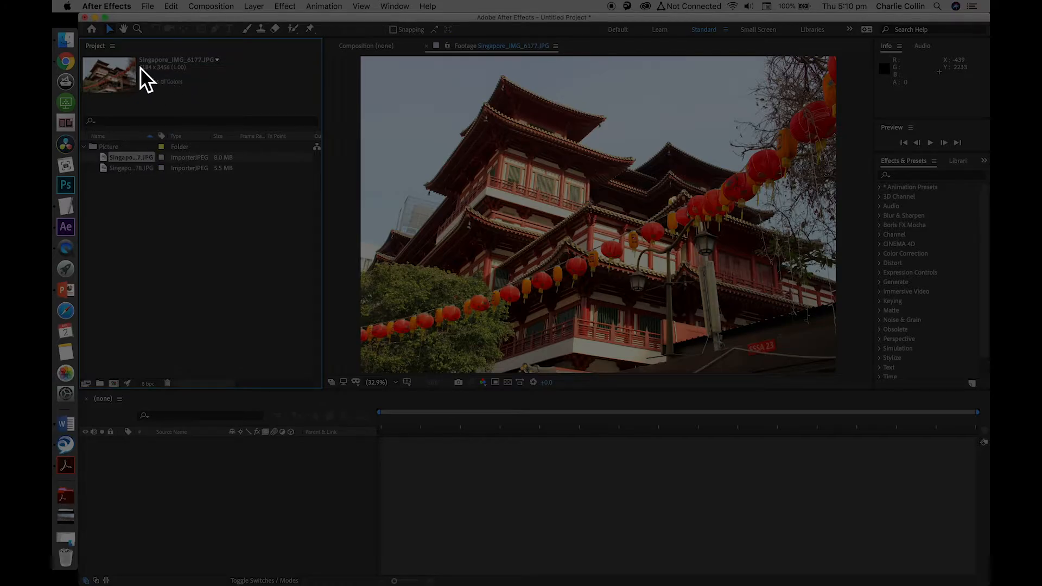
pyautogui.moveTo(139, 70); pyautogui.dragTo(92, 57)
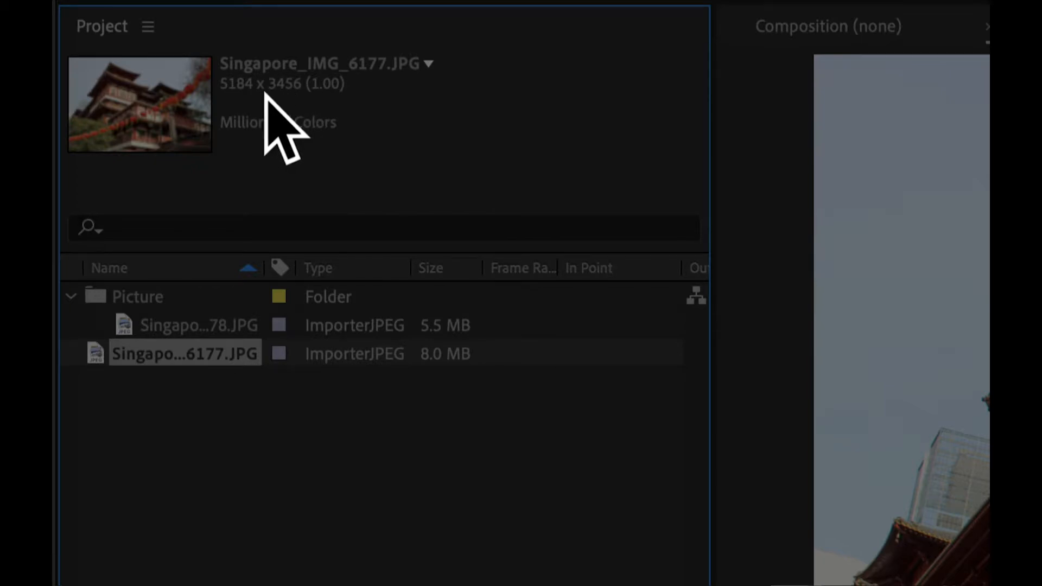
pyautogui.click(202, 321)
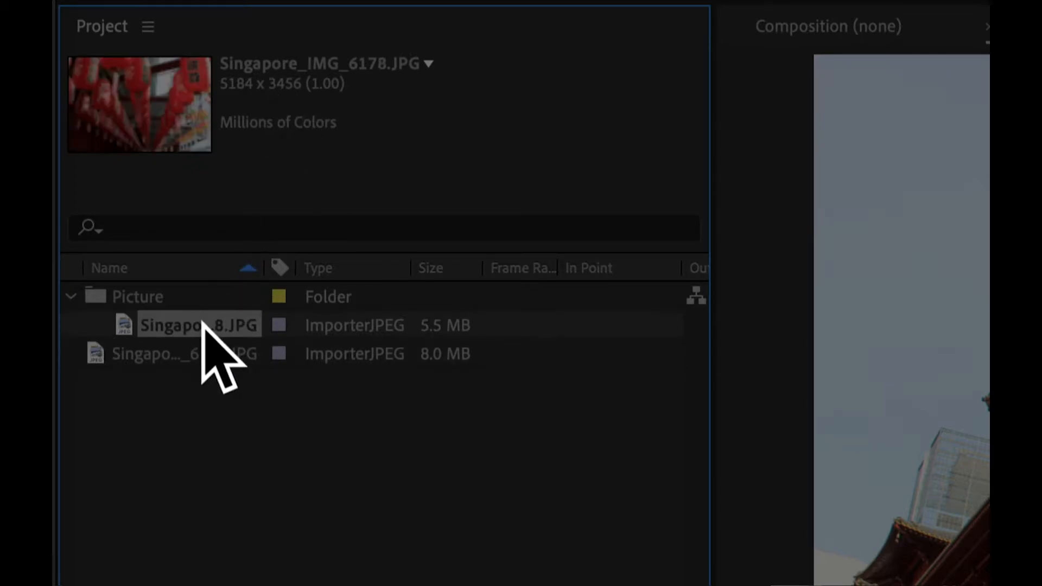
pyautogui.click(186, 350)
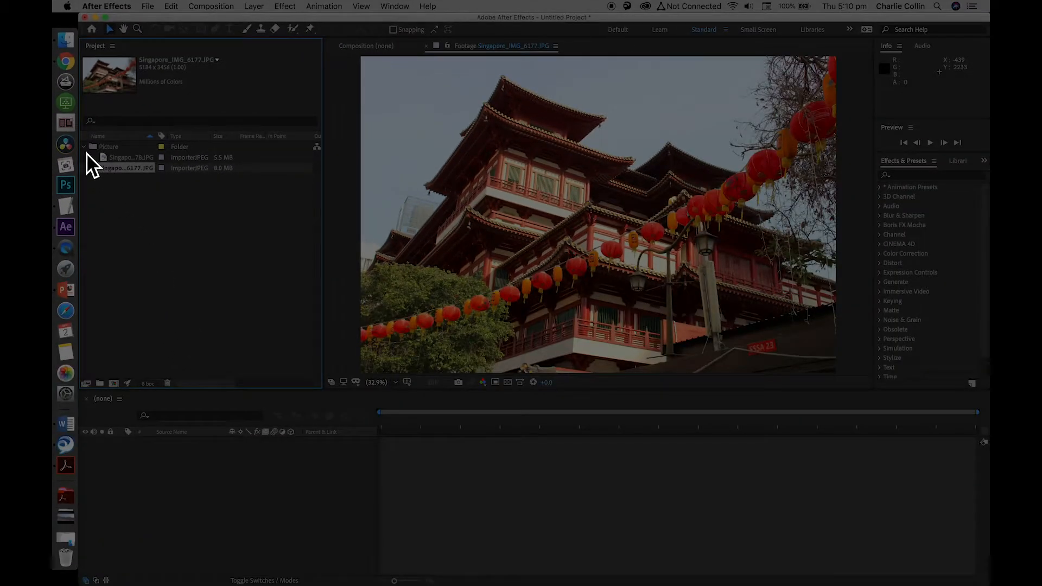
# Collapse the Picture folder and move Singapore_IMG_6177.JPG back into it
pyautogui.click(85, 149)
pyautogui.click(152, 218)
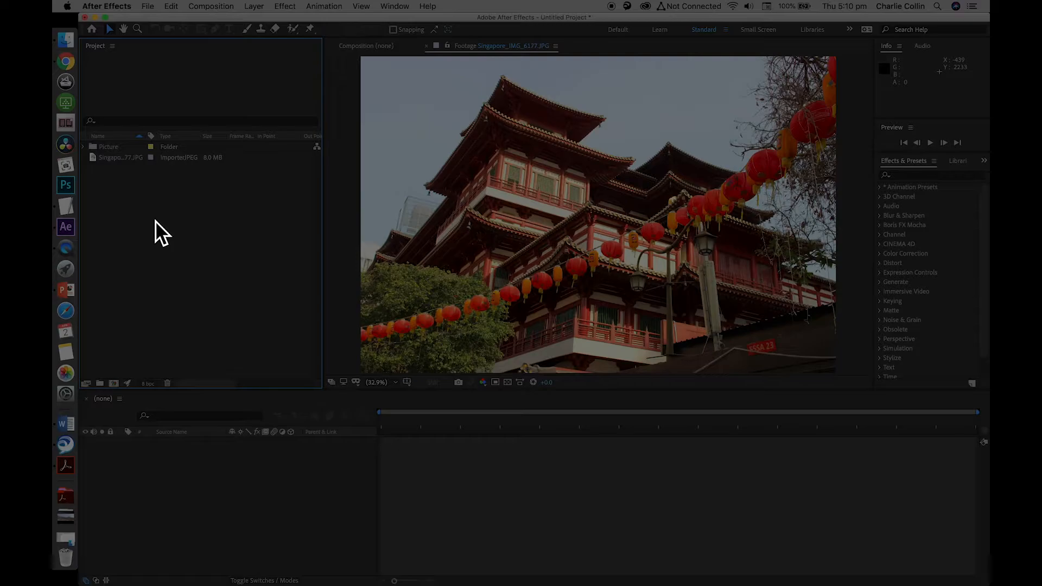
pyautogui.click(100, 158)
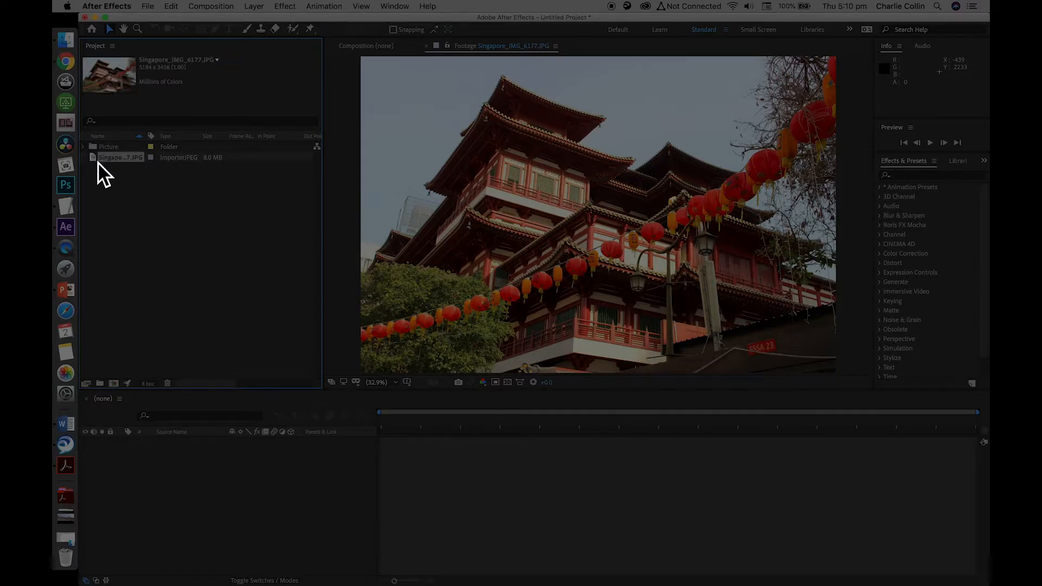
pyautogui.moveTo(95, 160); pyautogui.dragTo(99, 146)
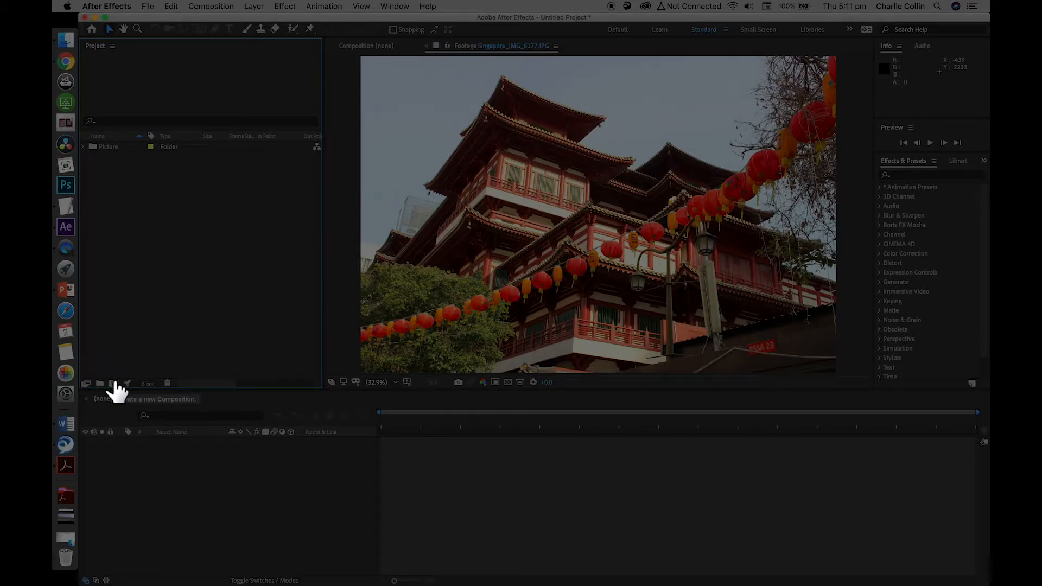
# Start a new composition and name it Singapore Zoom
pyautogui.click(209, 4)
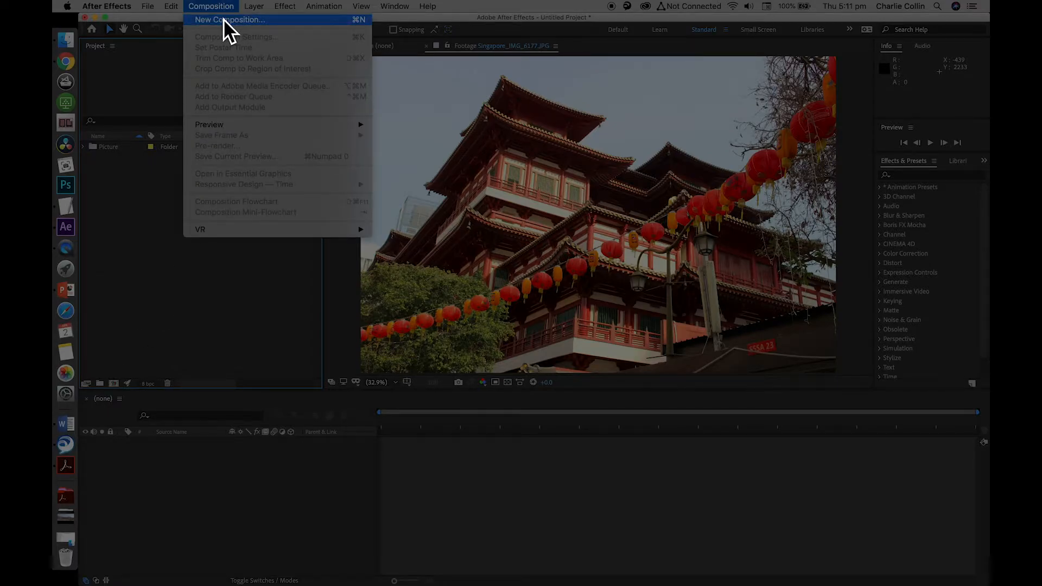
pyautogui.click(223, 18)
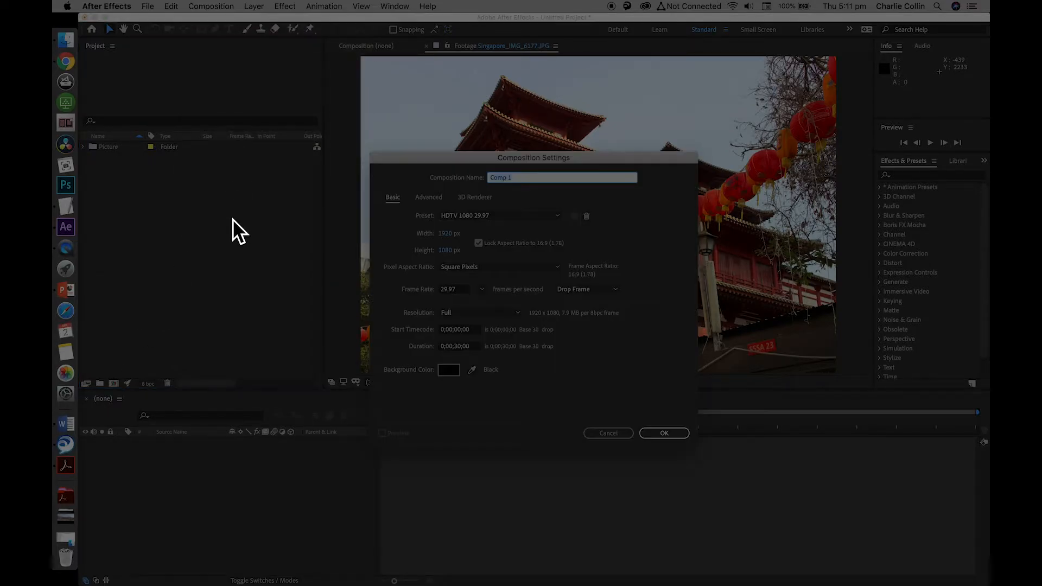
pyautogui.write('Singapore Zoom')
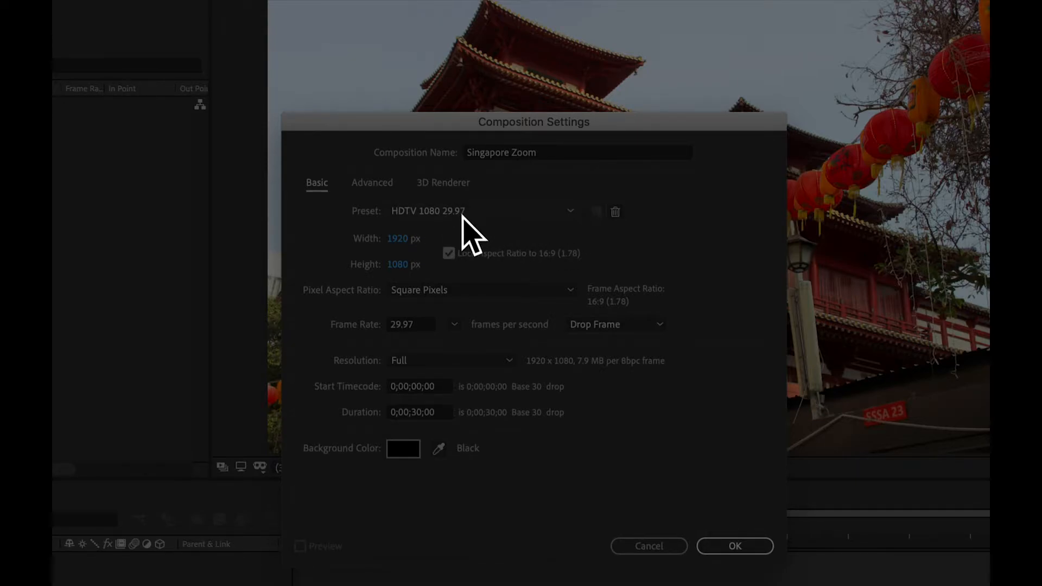
# Set the composition preset to HDTV 1080 25 and create the composition
pyautogui.click(569, 209)
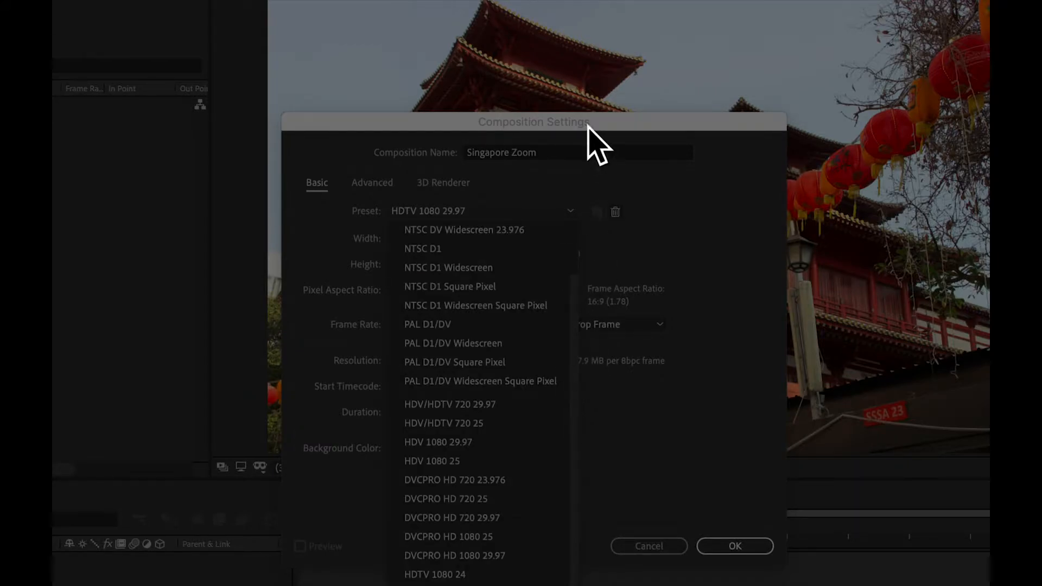
pyautogui.moveTo(580, 125); pyautogui.dragTo(569, 7)
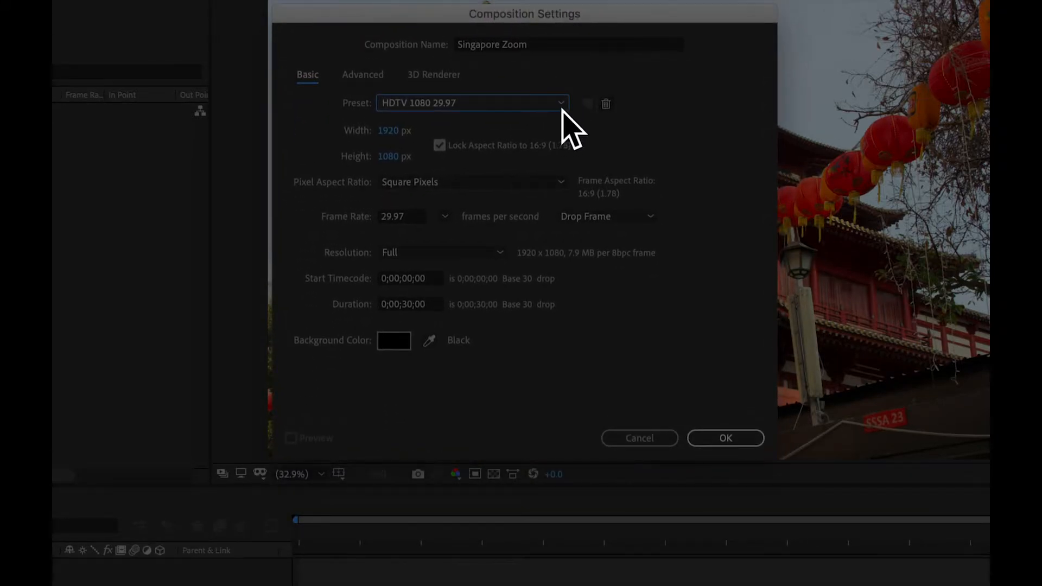
pyautogui.click(562, 107)
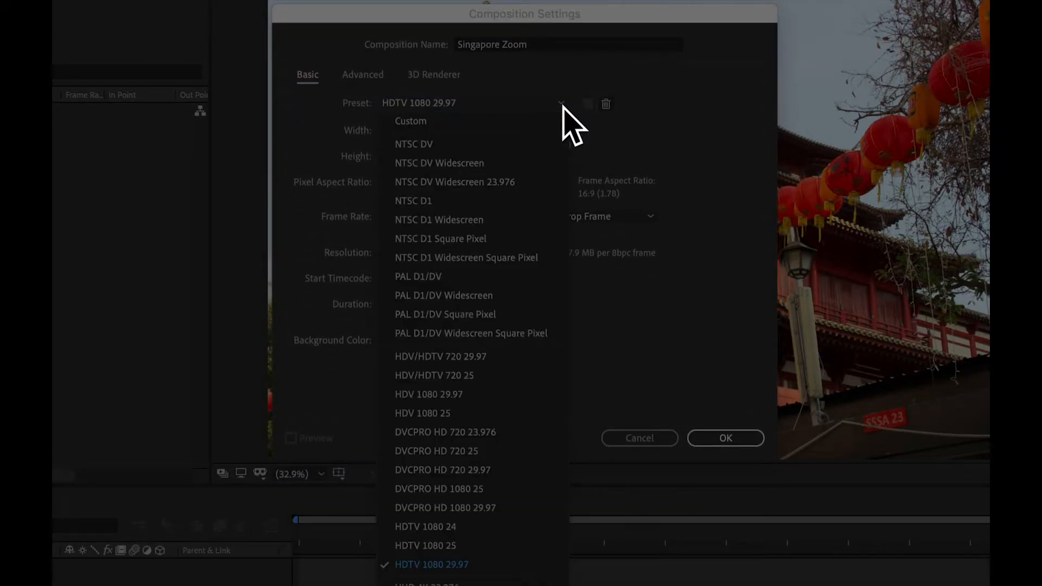
pyautogui.click(438, 546)
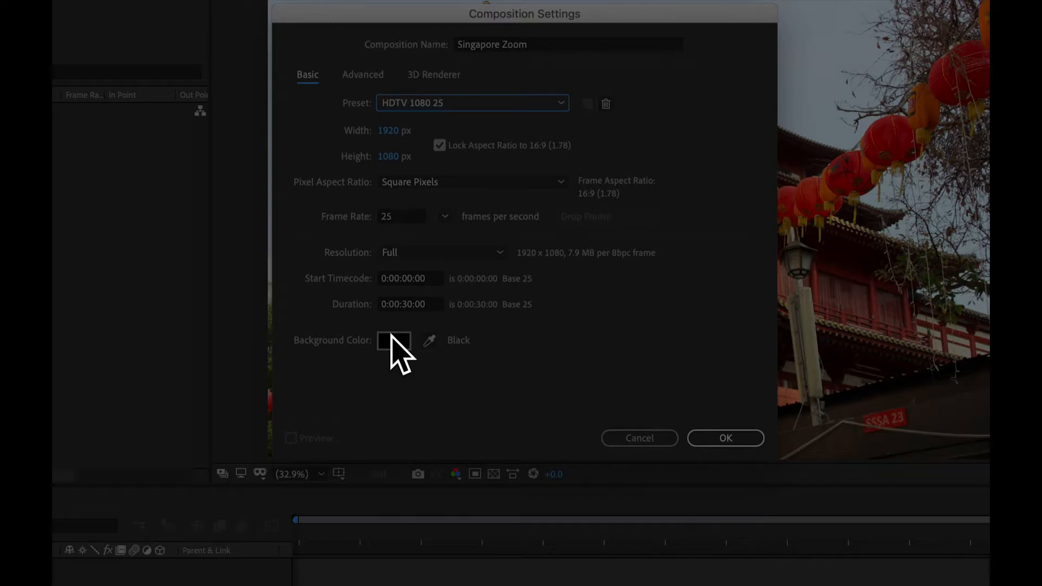
pyautogui.click(728, 437)
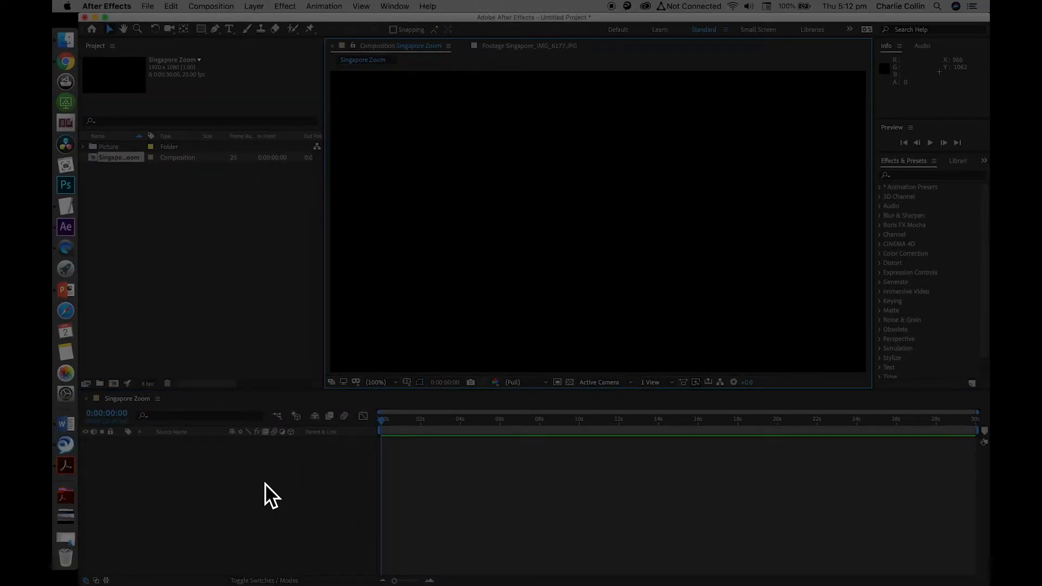
# Reopen the settings of the Singapore Zoom composition, review them and accept them as they are
pyautogui.click(264, 482)
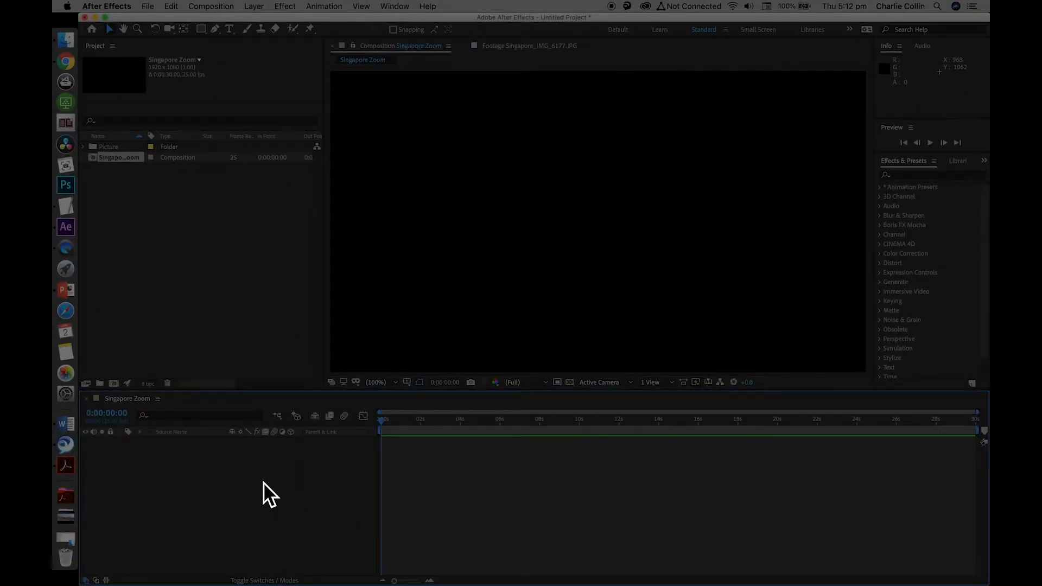
pyautogui.click(223, 5)
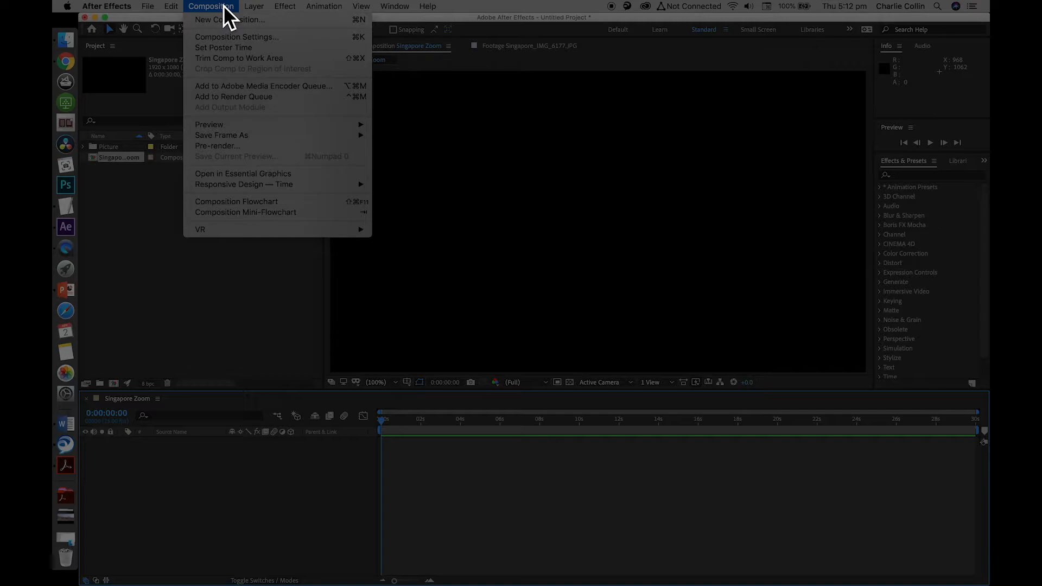
pyautogui.click(235, 38)
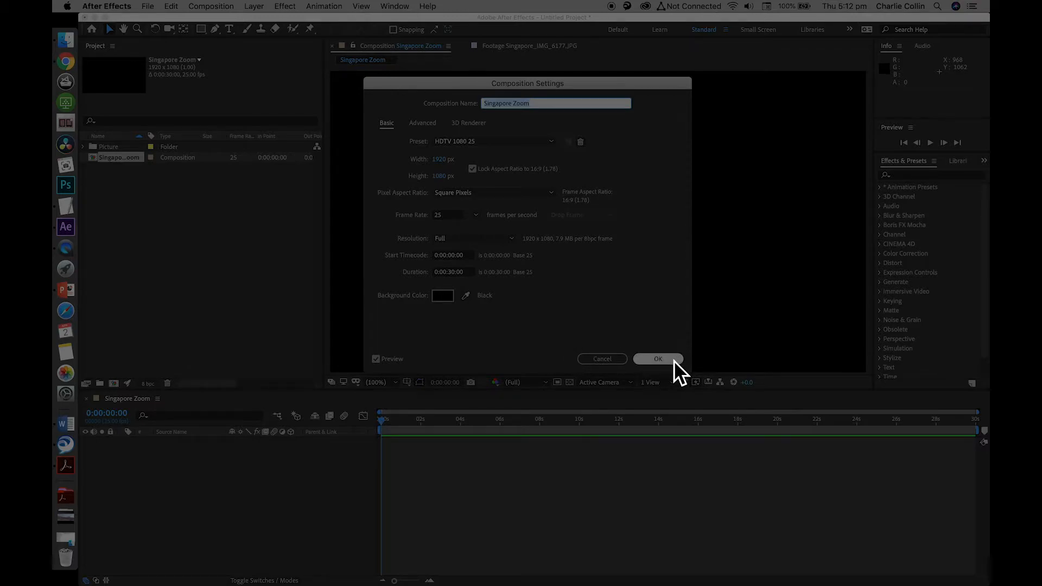
pyautogui.click(659, 358)
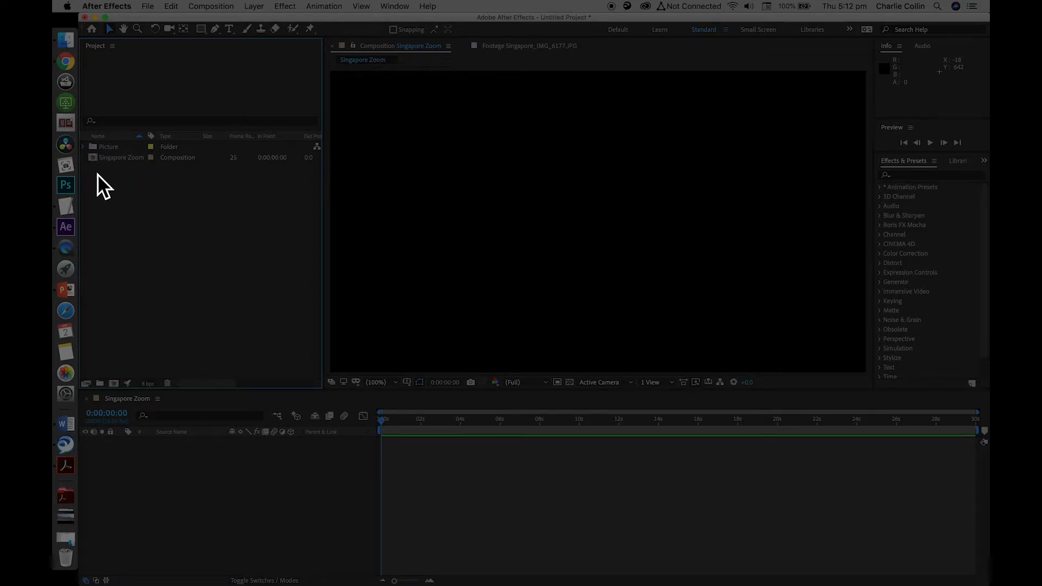
pyautogui.rightClick(128, 227)
pyautogui.click(153, 233)
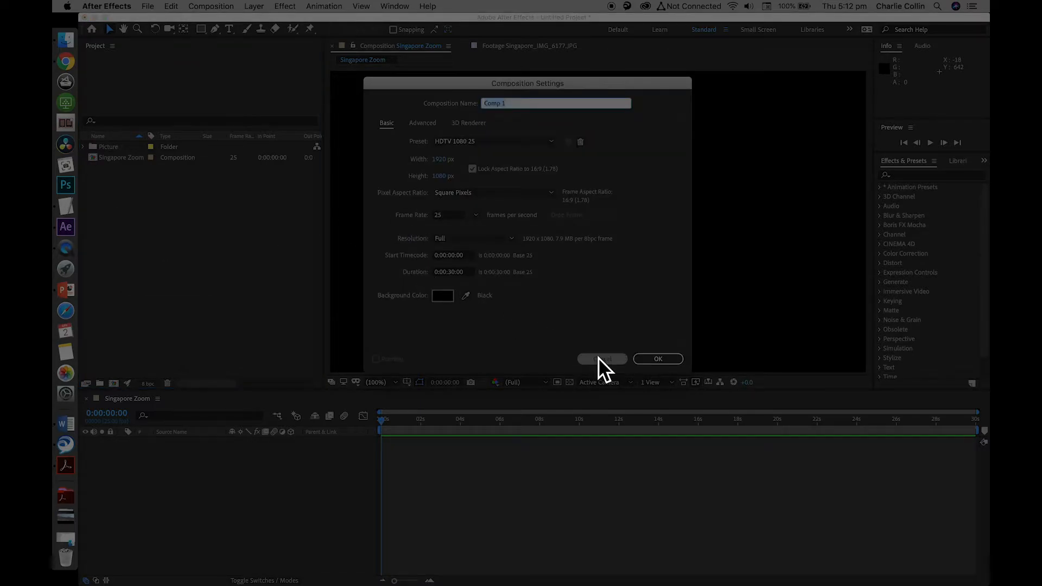
pyautogui.click(601, 359)
# Create a new project folder named Compositions
pyautogui.rightClick(160, 236)
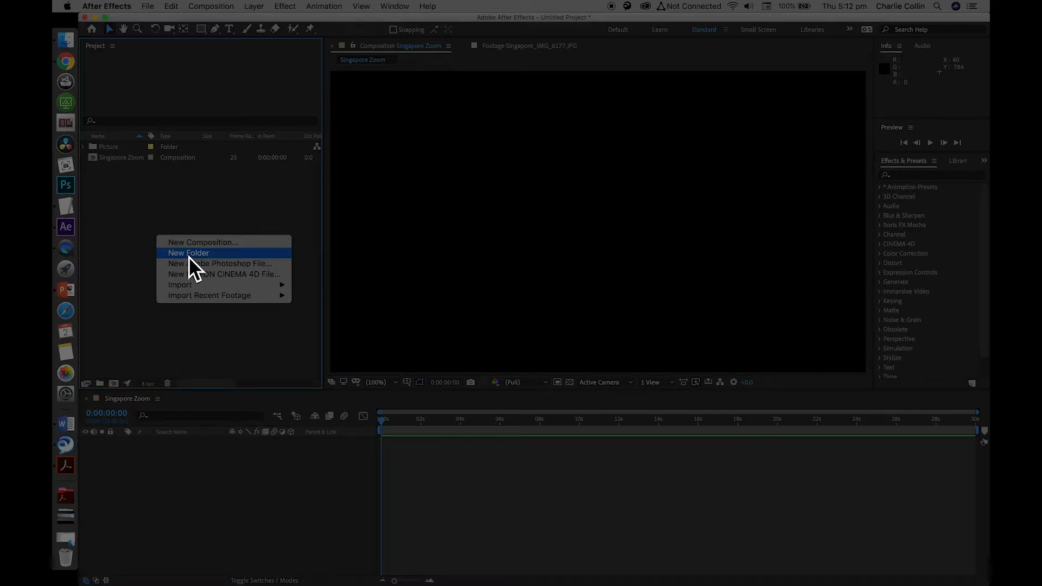
pyautogui.click(188, 257)
pyautogui.write('C')
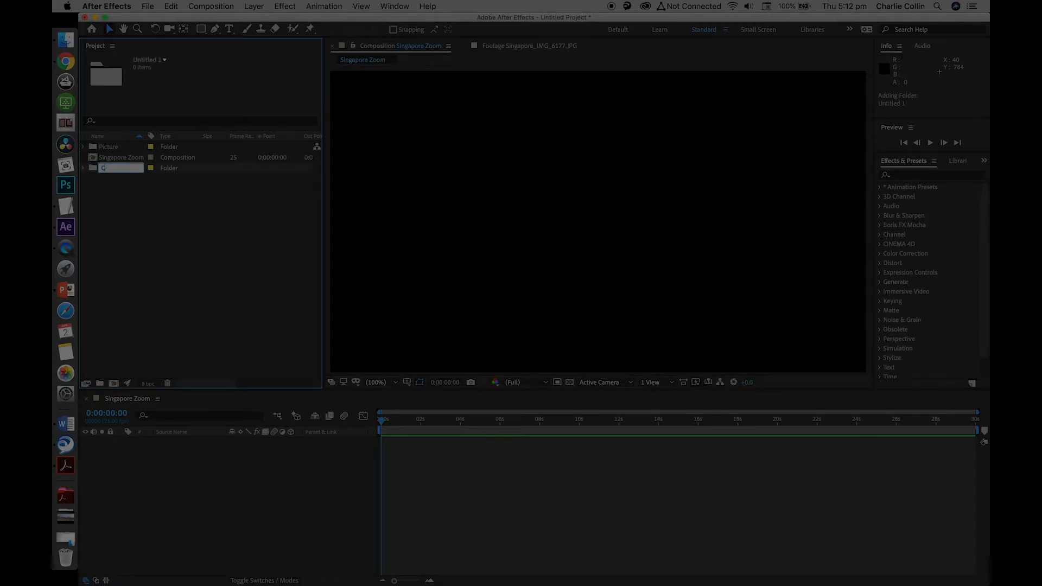
pyautogui.write('ompositions')
pyautogui.click(197, 255)
# Move the Singapore Zoom composition into the Compositions folder, and expand the Picture folder to show its images
pyautogui.moveTo(95, 171); pyautogui.dragTo(106, 142)
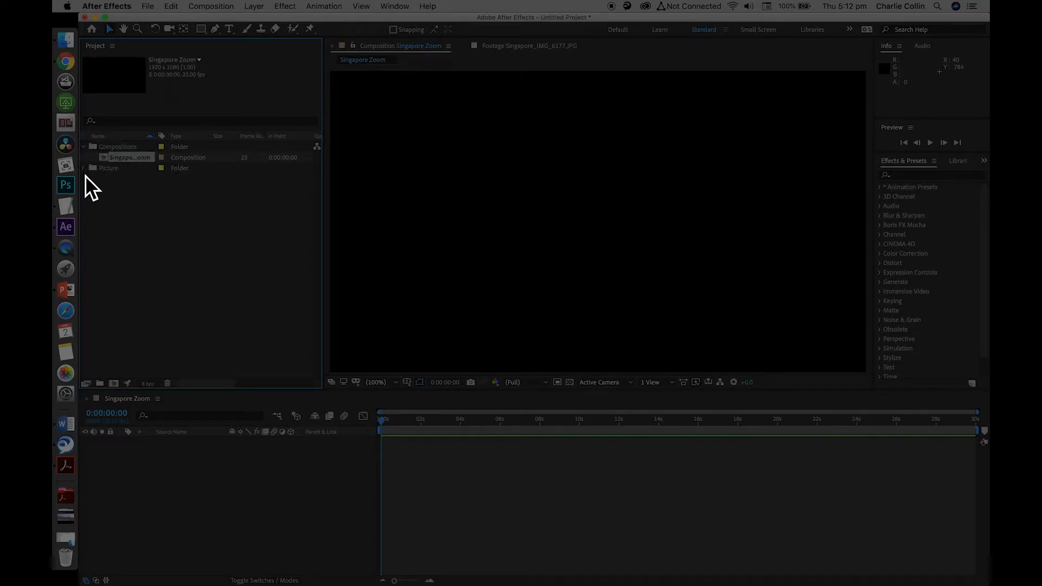
pyautogui.click(84, 168)
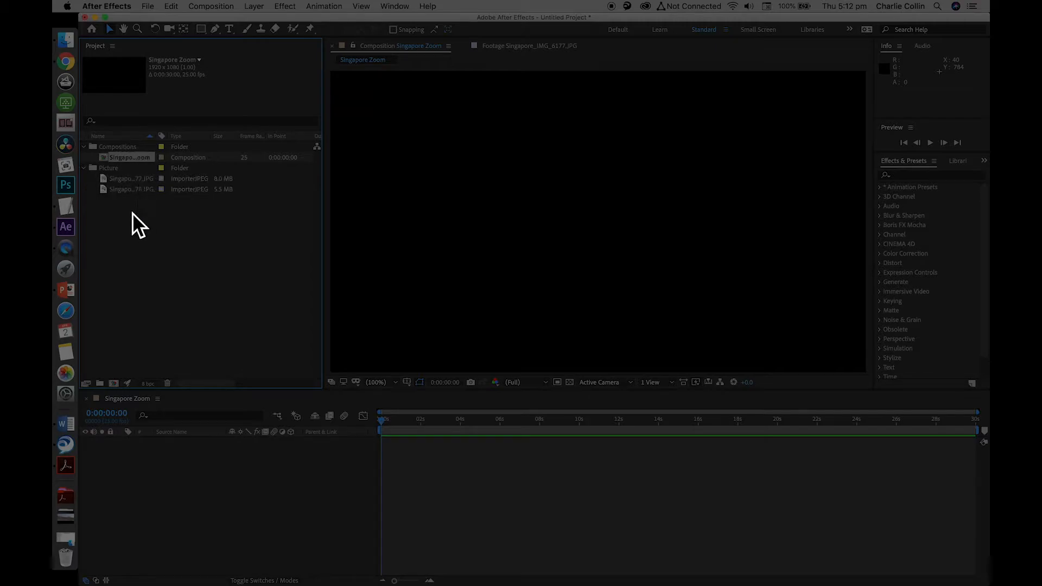
pyautogui.click(181, 256)
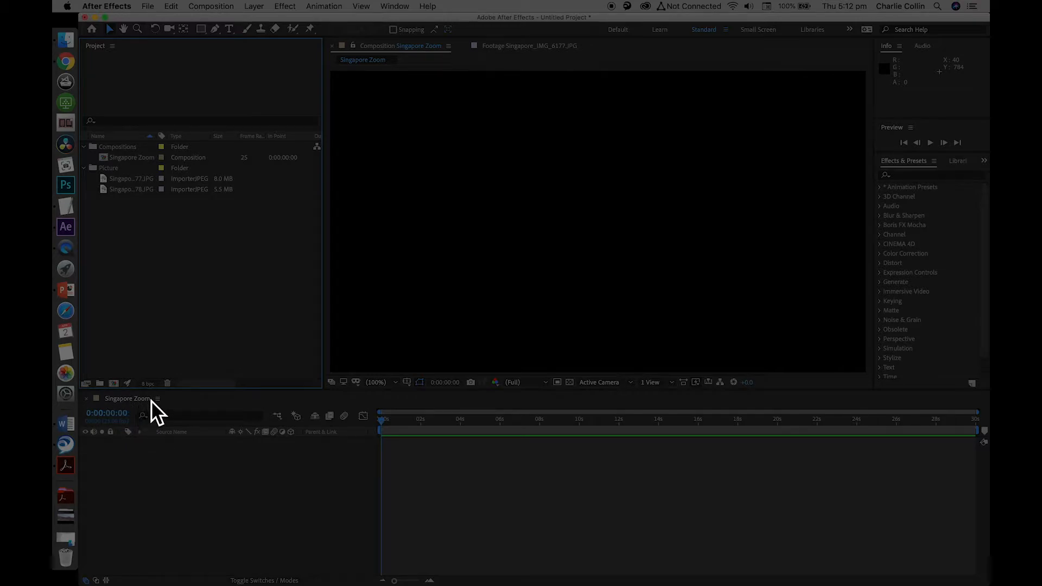
# Add Singapore_IMG_6177.JPG as a layer in the Singapore Zoom timeline and widen the Source Name column to show its full name
pyautogui.click(111, 179)
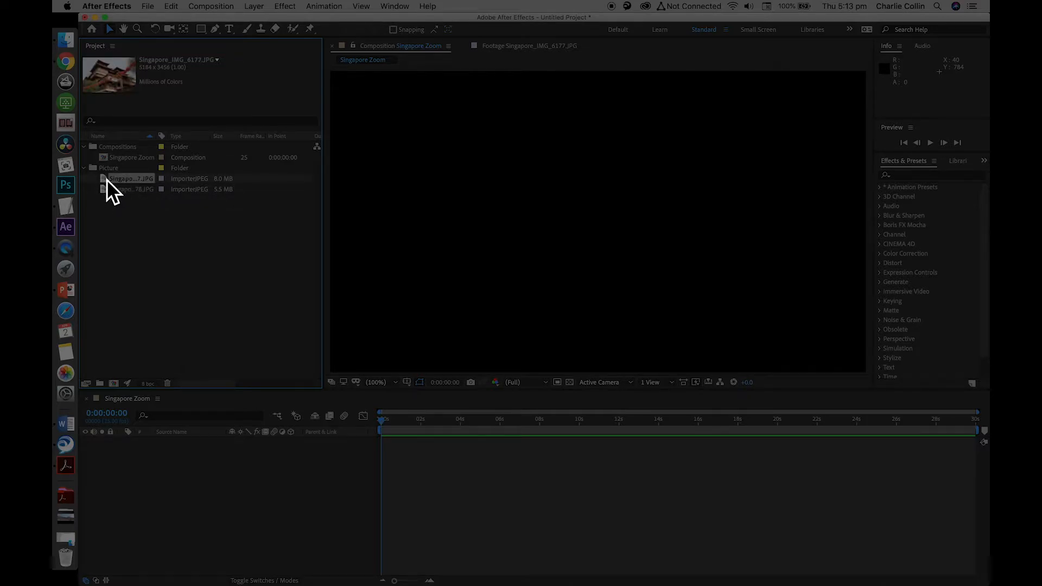
pyautogui.moveTo(109, 182); pyautogui.dragTo(177, 459)
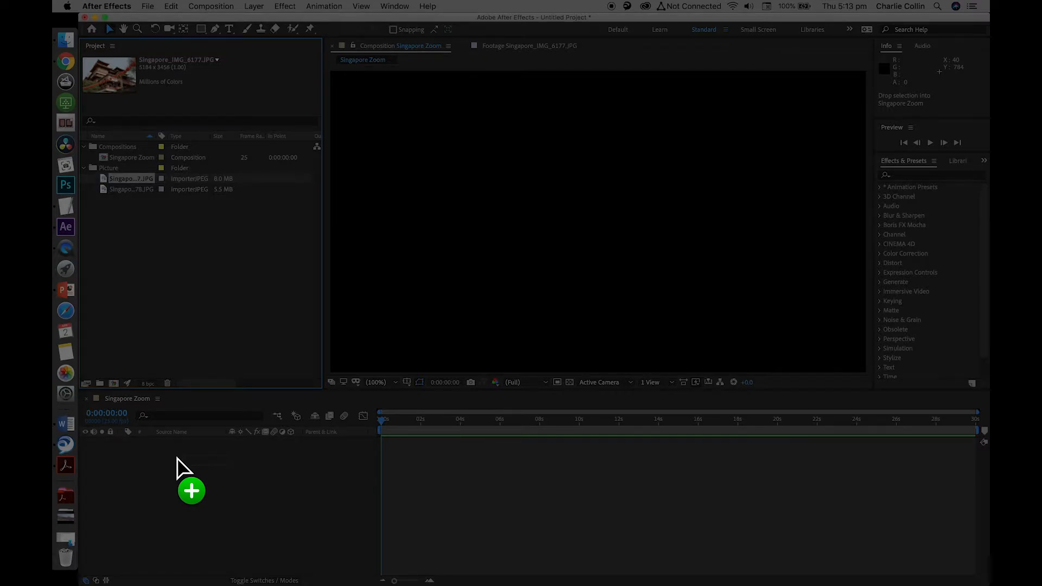
pyautogui.moveTo(177, 458); pyautogui.dragTo(183, 464)
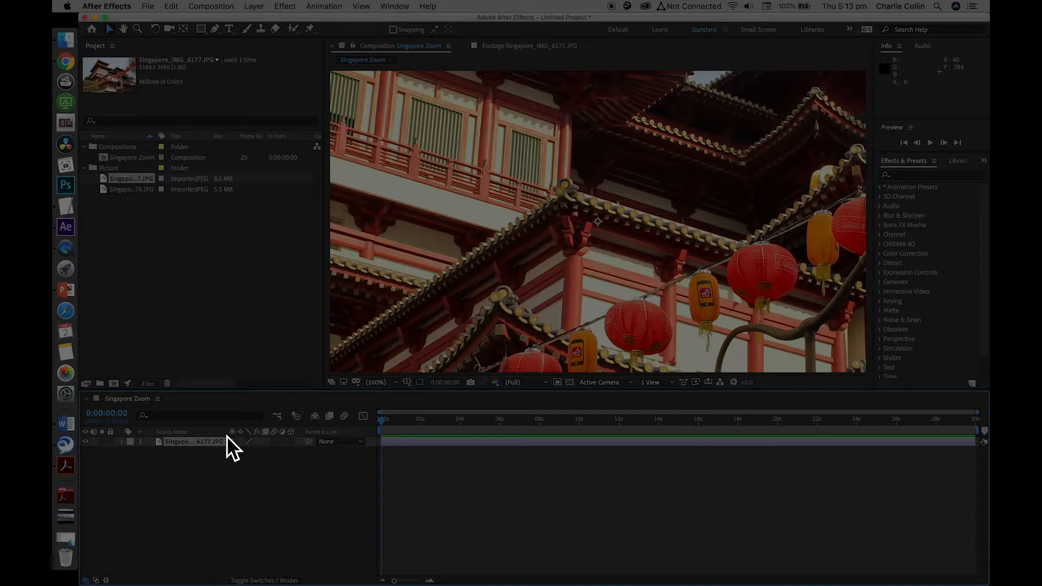
pyautogui.moveTo(226, 435); pyautogui.dragTo(274, 438)
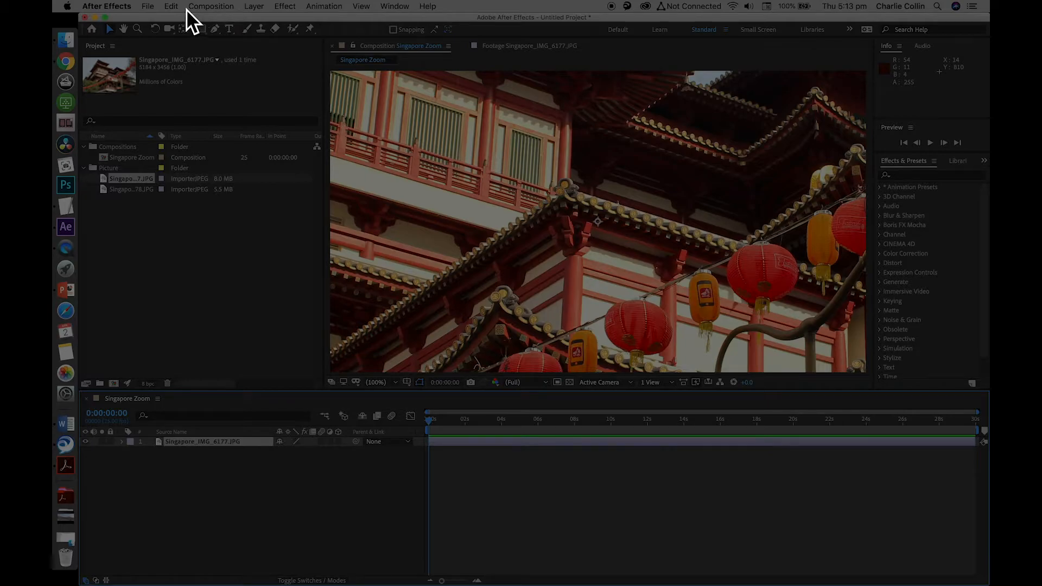
pyautogui.click(173, 6)
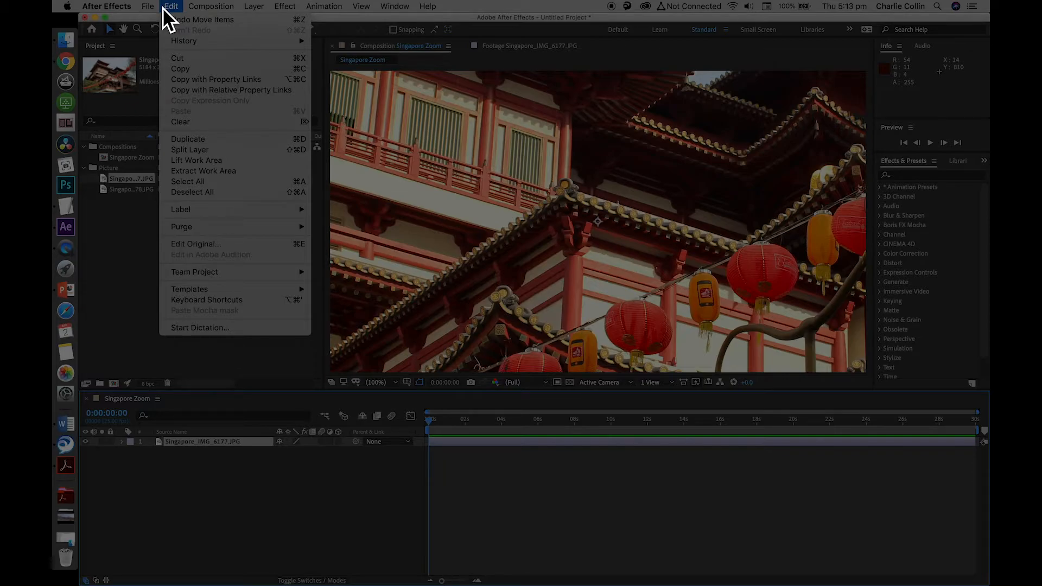
pyautogui.moveTo(159, 8)
pyautogui.moveTo(209, 6)
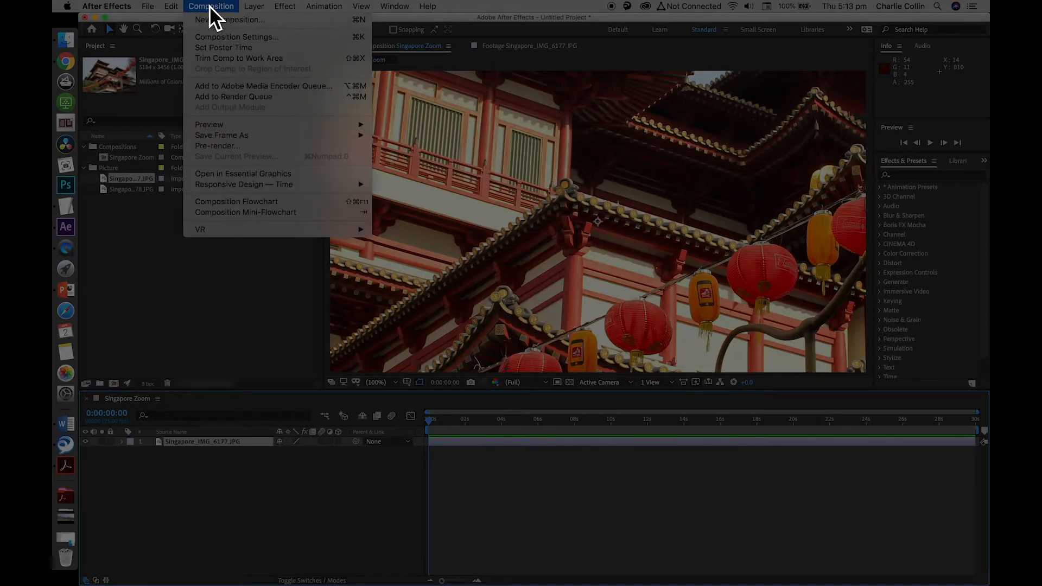
# Fit the Singapore_IMG_6177.JPG layer to the composition frame and scrub the timeline to about 0:00:11:02
pyautogui.moveTo(251, 8)
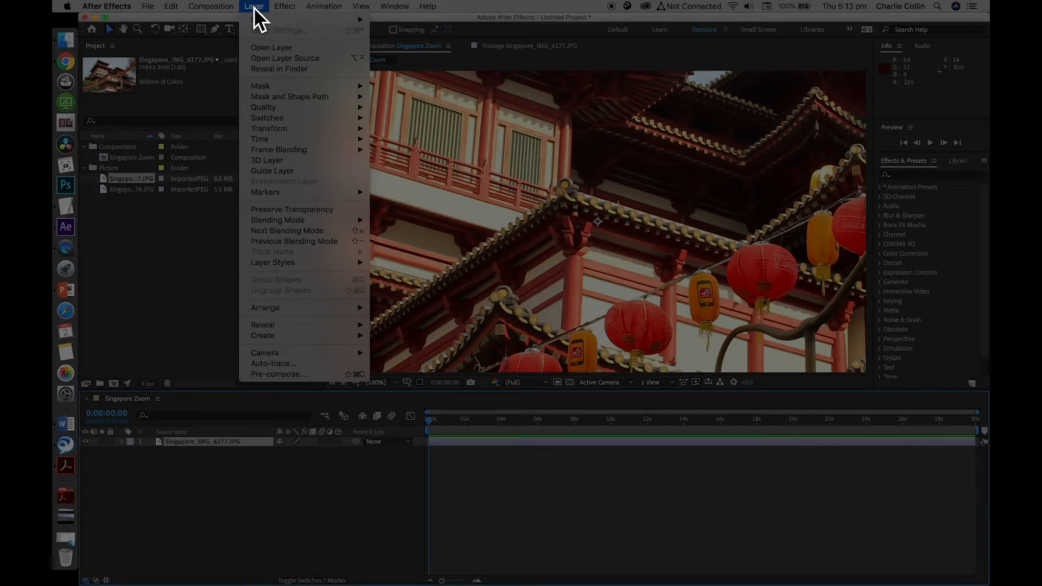
pyautogui.moveTo(293, 132)
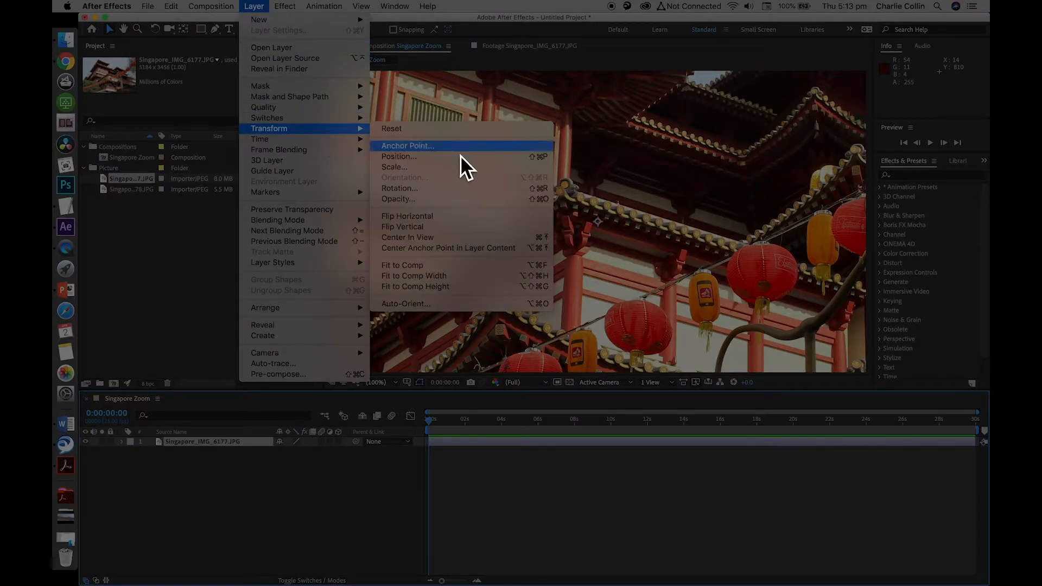
pyautogui.click(433, 269)
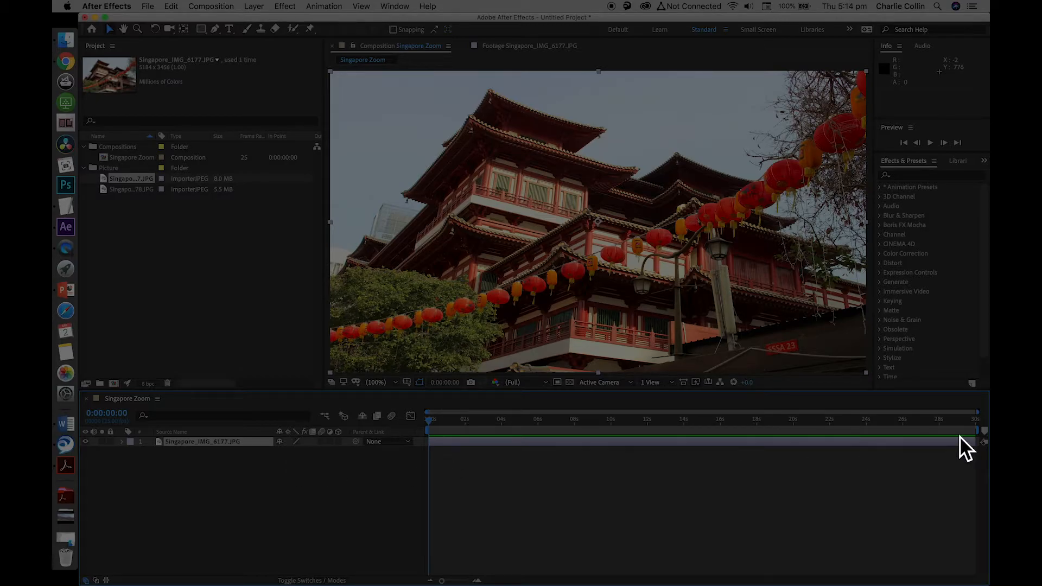
pyautogui.moveTo(433, 421); pyautogui.dragTo(635, 423)
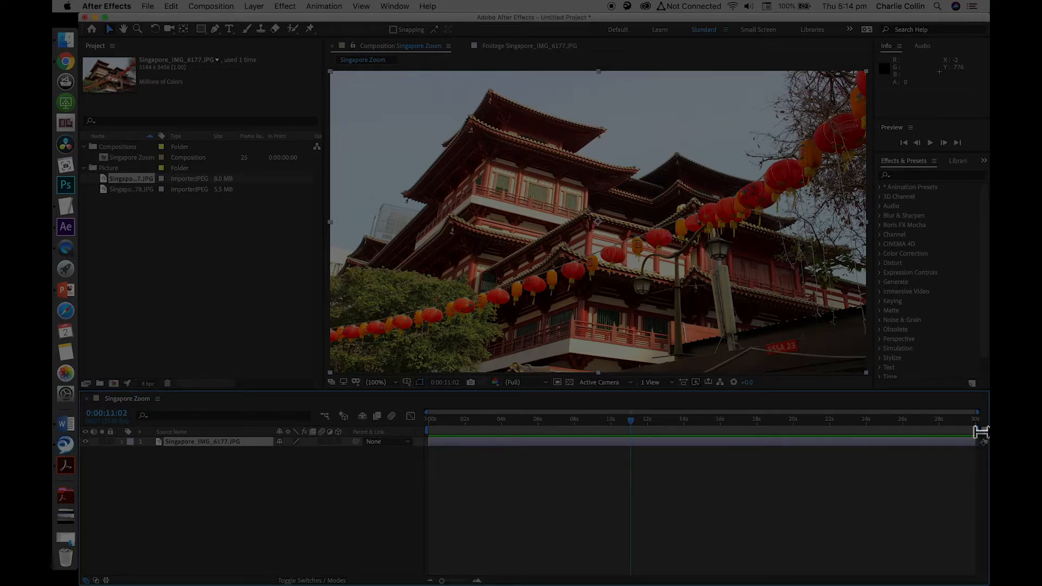
pyautogui.click(462, 507)
# Switch the timeline's Source Name column to Layer Name and return the current time to 0:00:00:00
pyautogui.click(178, 444)
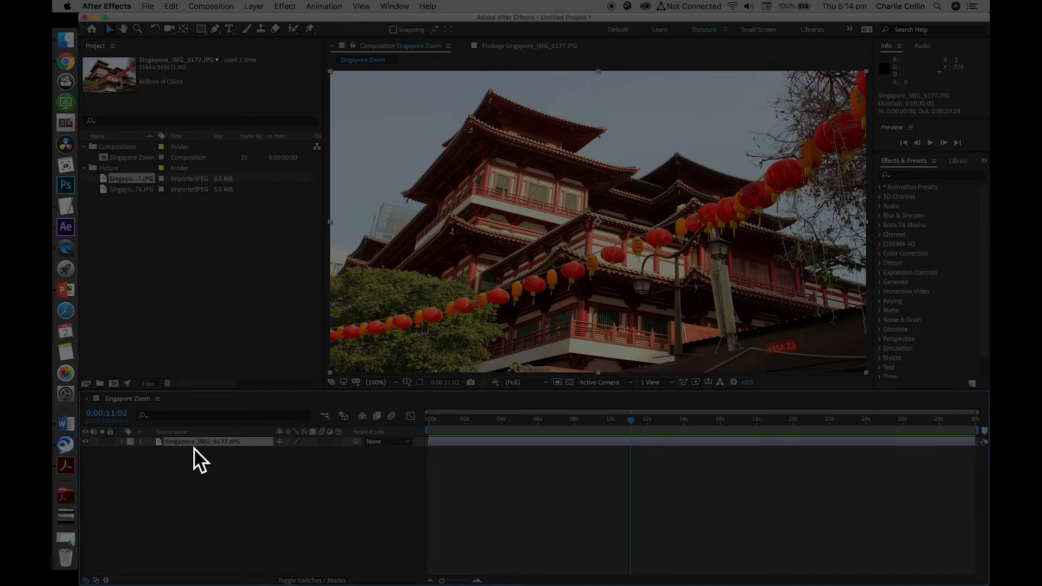
pyautogui.click(187, 434)
pyautogui.click(187, 433)
pyautogui.press('Home')
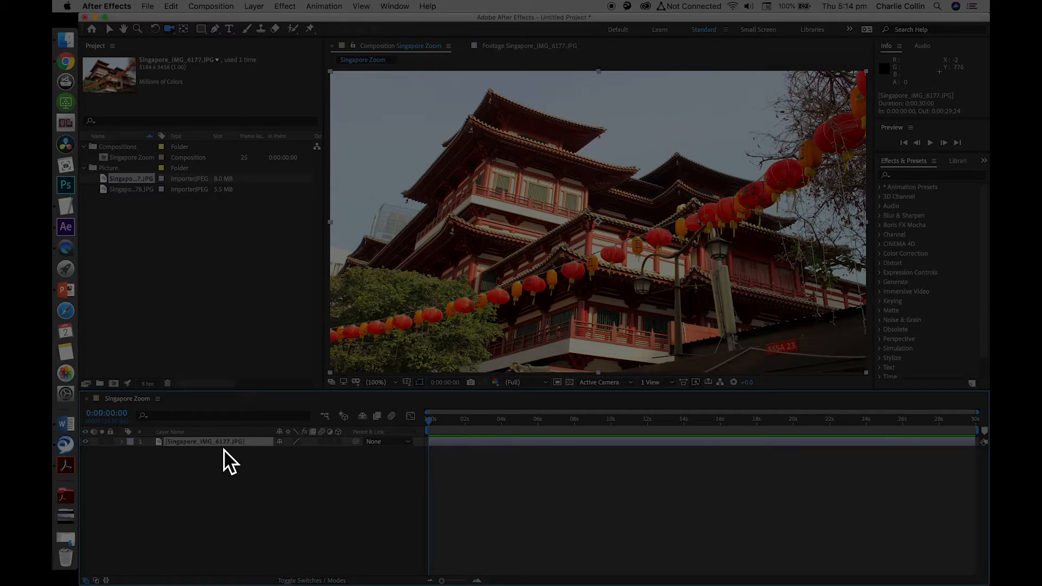
# Rename the Singapore_IMG_6177.JPG layer as Pic 1 Singapore_IMG_6177.JPG
pyautogui.click(180, 436)
pyautogui.press('Return')
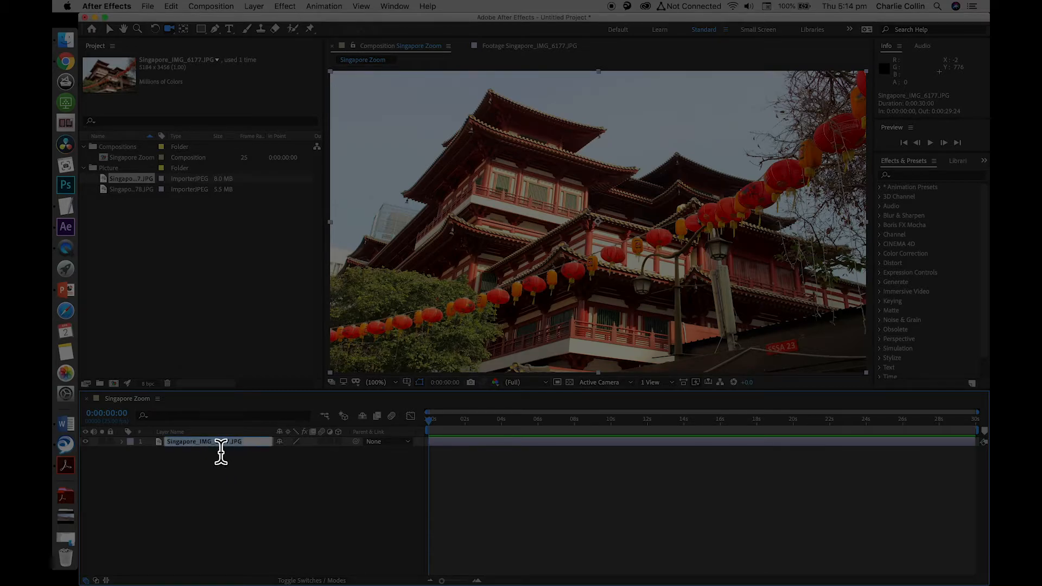
pyautogui.click(167, 442)
pyautogui.write('Pic')
pyautogui.press('Return')
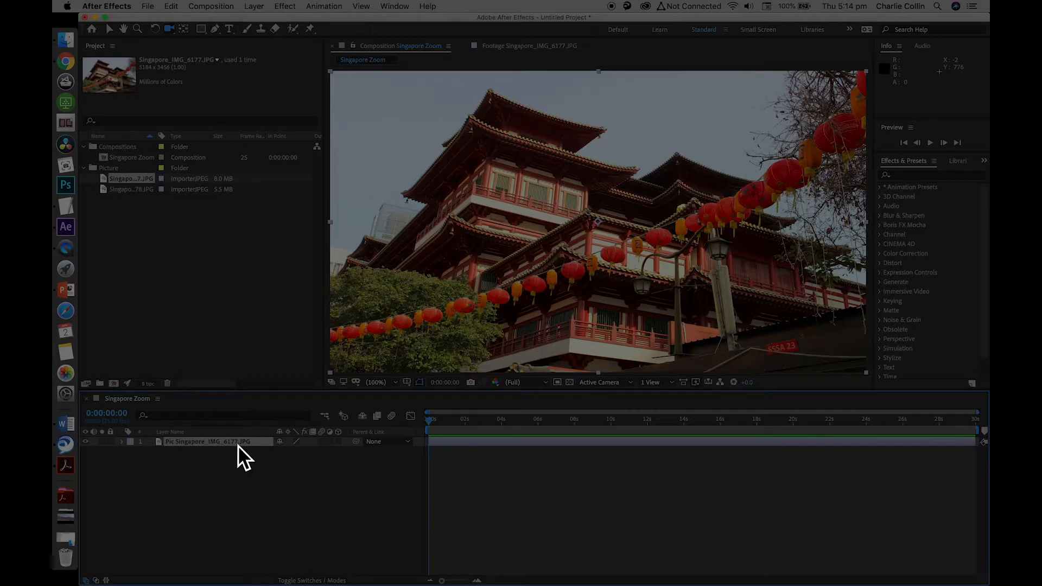
pyautogui.press('Return')
pyautogui.click(177, 441)
pyautogui.write('1')
pyautogui.click(225, 473)
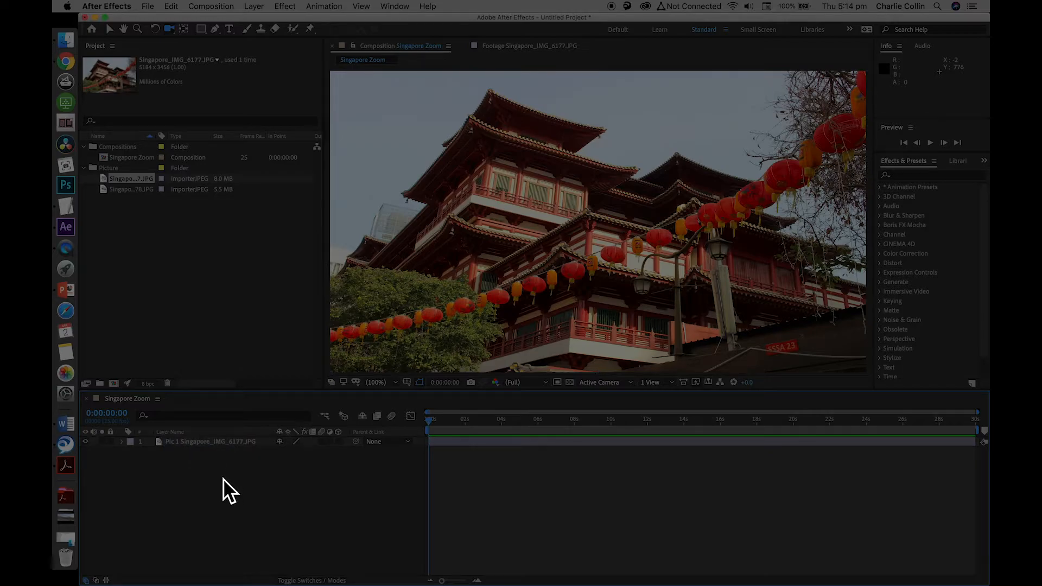
# Trim the end of the Pic 1 layer to 0:00:07:24 for an 8-second duration, and return to the timeline's start
pyautogui.click(160, 446)
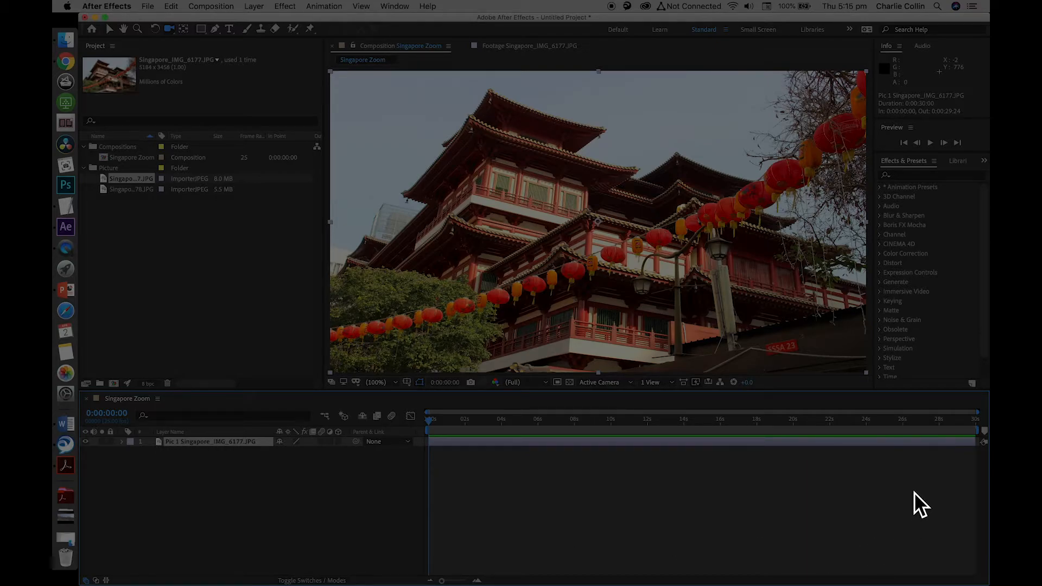
pyautogui.moveTo(975, 444); pyautogui.dragTo(576, 452)
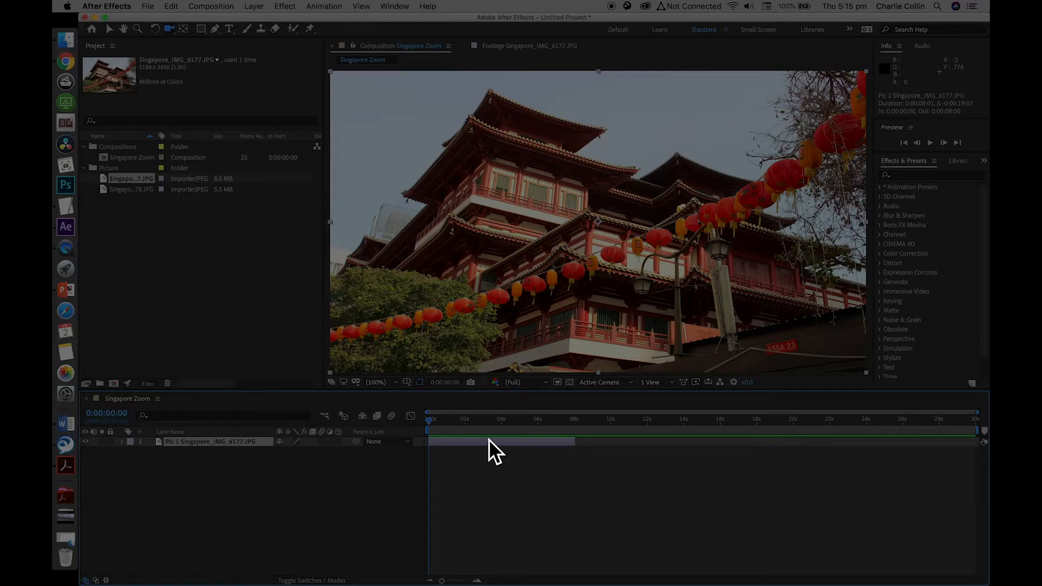
pyautogui.moveTo(434, 422); pyautogui.dragTo(578, 432)
pyautogui.press('pageup')
pyautogui.moveTo(441, 581); pyautogui.dragTo(466, 581)
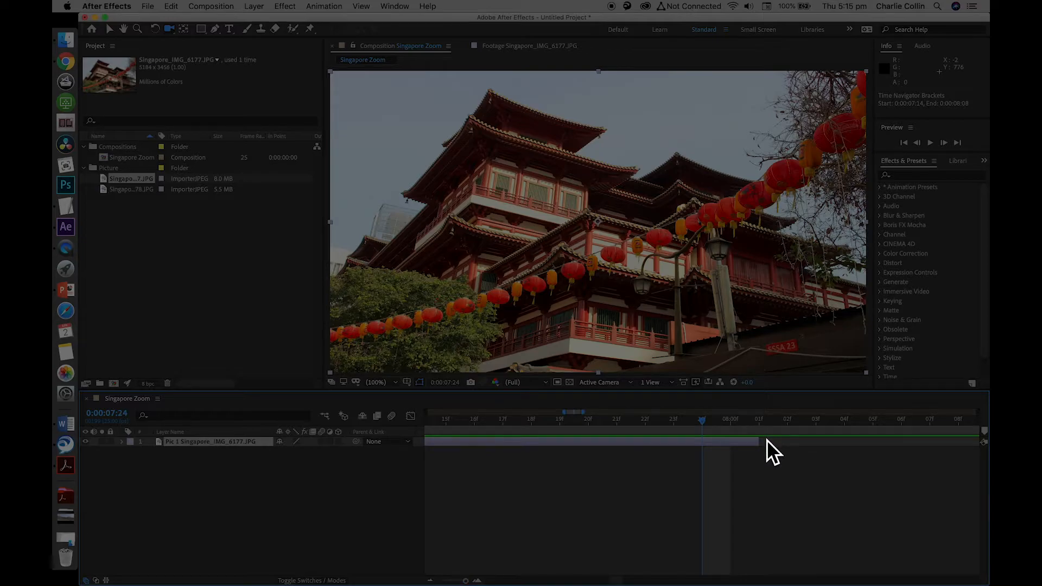
pyautogui.moveTo(762, 441); pyautogui.dragTo(696, 429)
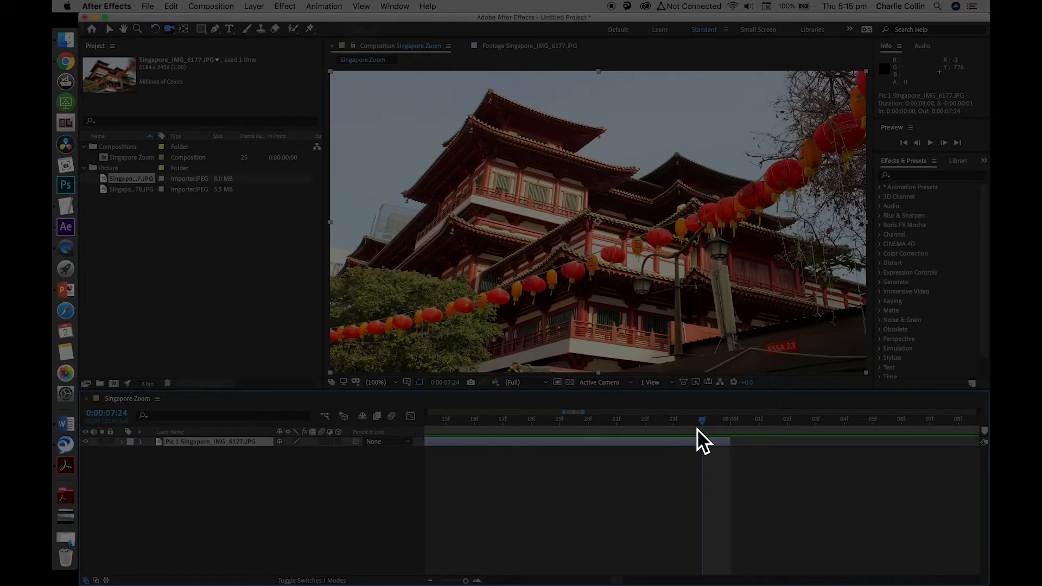
pyautogui.moveTo(467, 582); pyautogui.dragTo(438, 583)
pyautogui.click(302, 486)
pyautogui.moveTo(572, 424)
pyautogui.mouseDown()
pyautogui.moveTo(450, 421)
pyautogui.moveTo(566, 425)
pyautogui.mouseUp()
pyautogui.moveTo(497, 424); pyautogui.dragTo(415, 422)
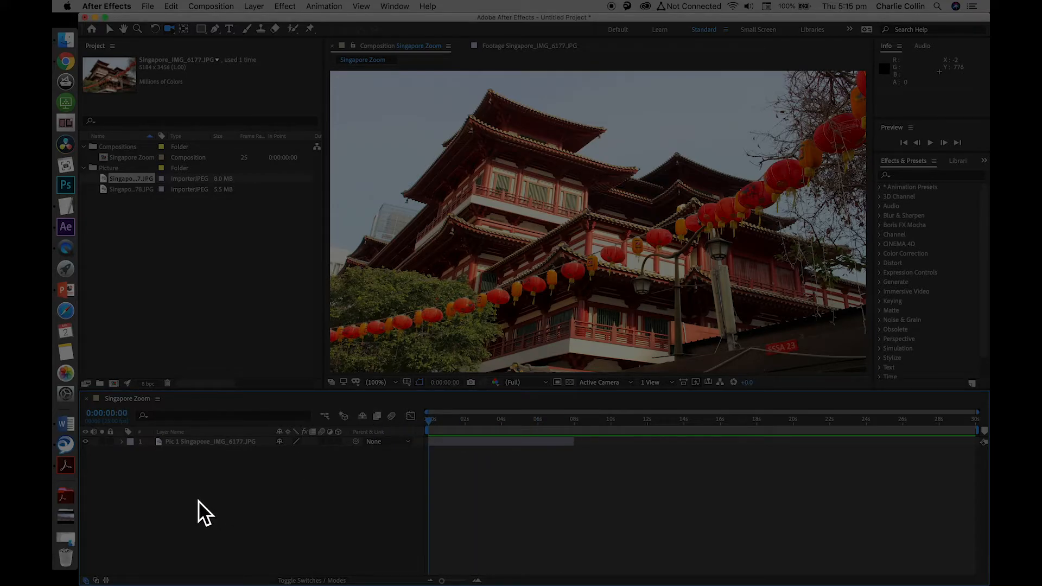
# Review the Pic 1 layer's full Transform group, then its Scale, Position, Rotation and Anchor Point properties individually
pyautogui.click(195, 446)
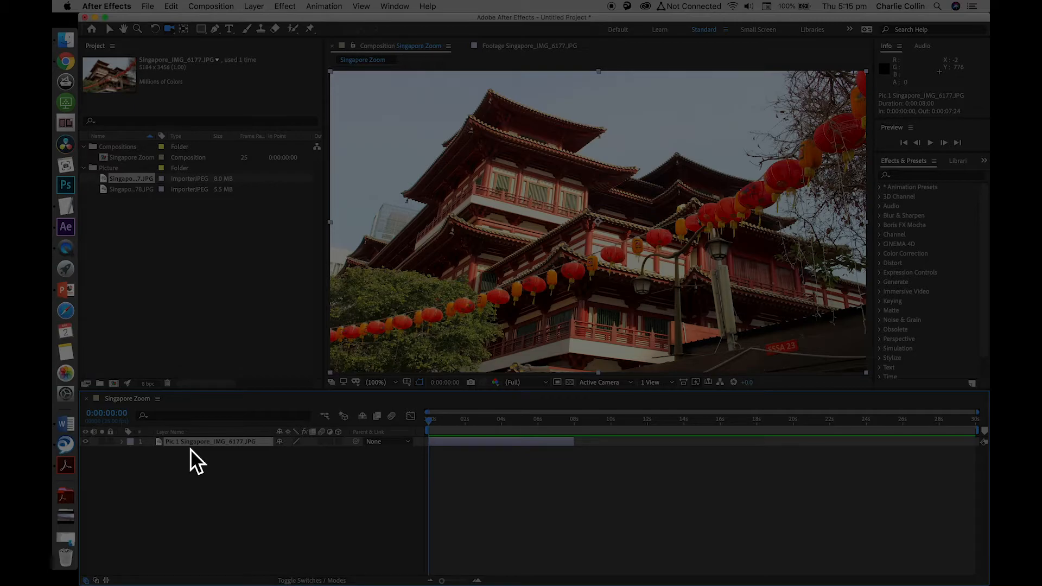
pyautogui.click(124, 445)
pyautogui.click(132, 451)
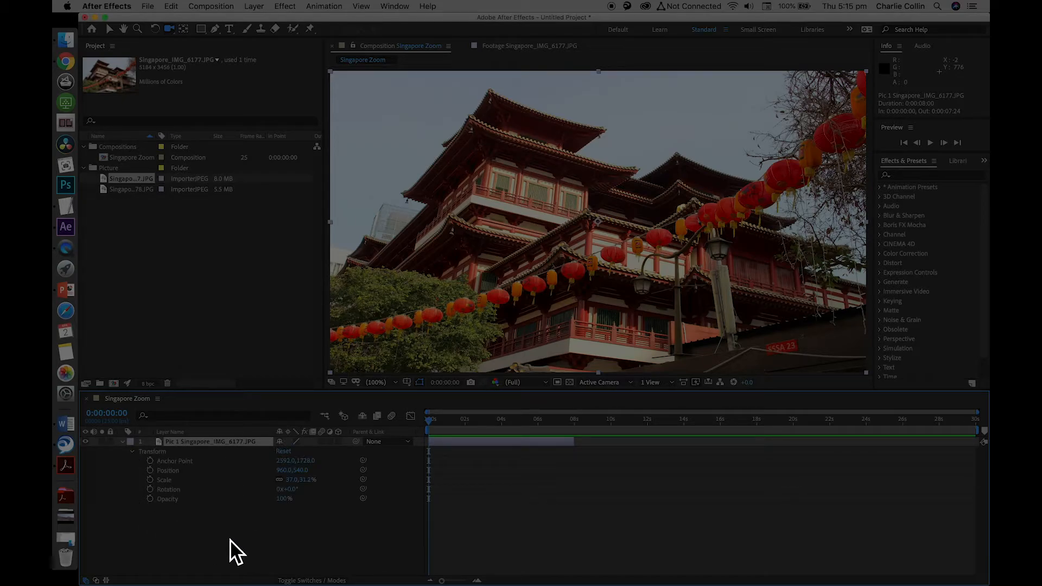
pyautogui.click(124, 443)
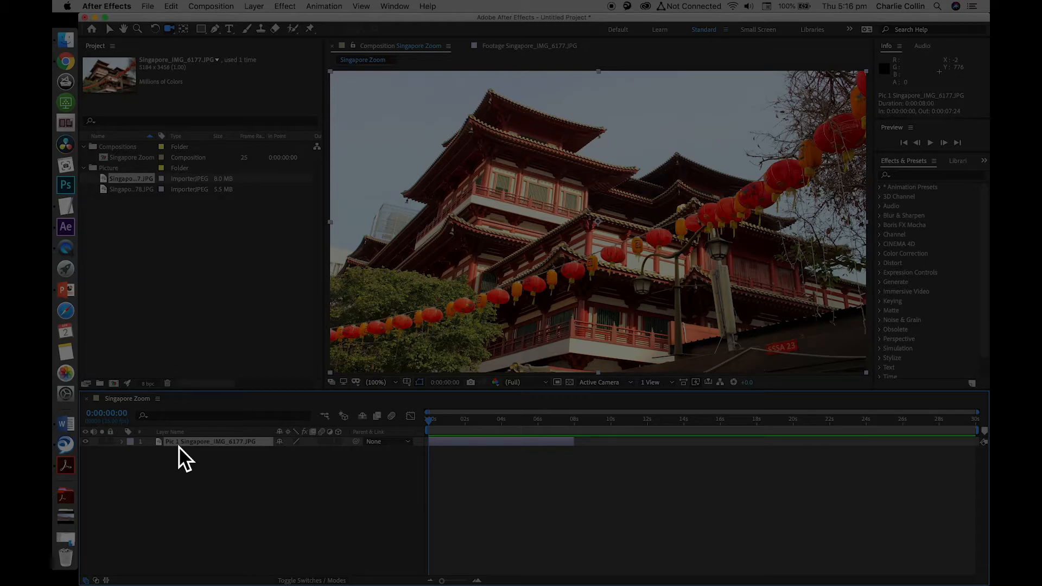
pyautogui.press('s')
pyautogui.press('p')
pyautogui.press('r')
pyautogui.press('a')
# Show only the Pic 1 layer's Scale property, unlink its dimensions and set both width and height to 37%
pyautogui.press('s')
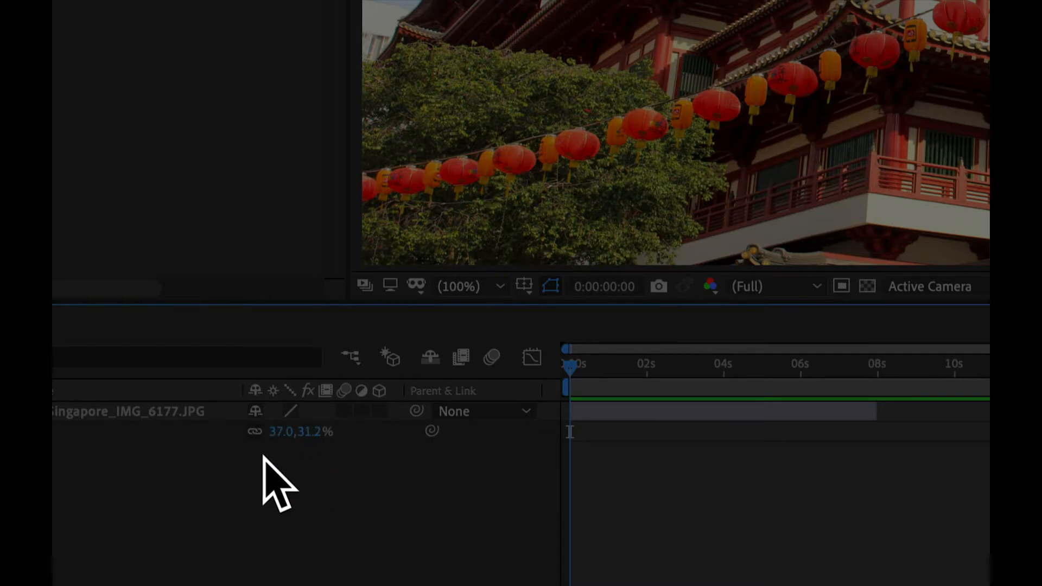
pyautogui.click(308, 432)
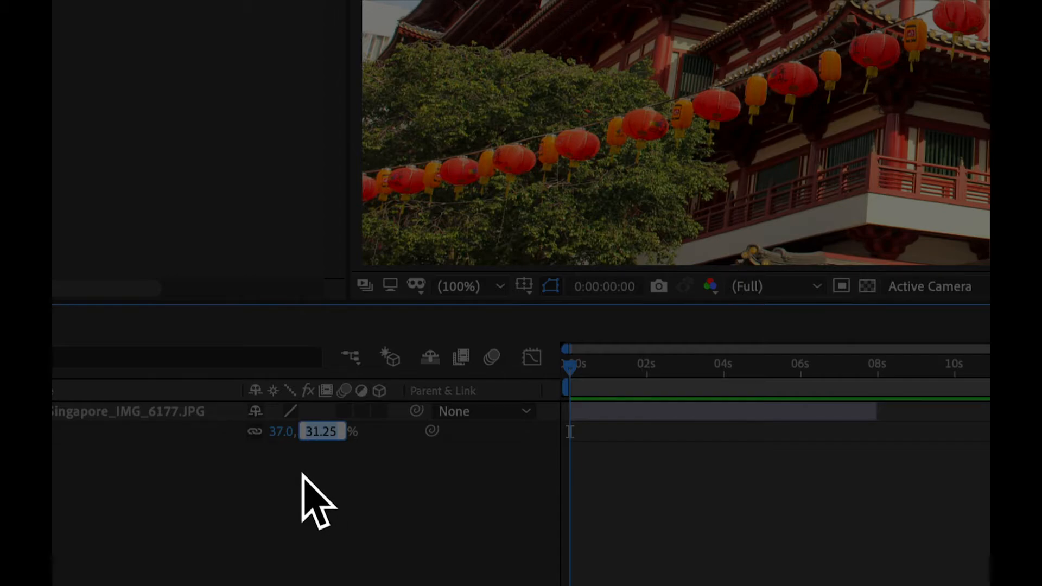
pyautogui.write('37')
pyautogui.press('Return')
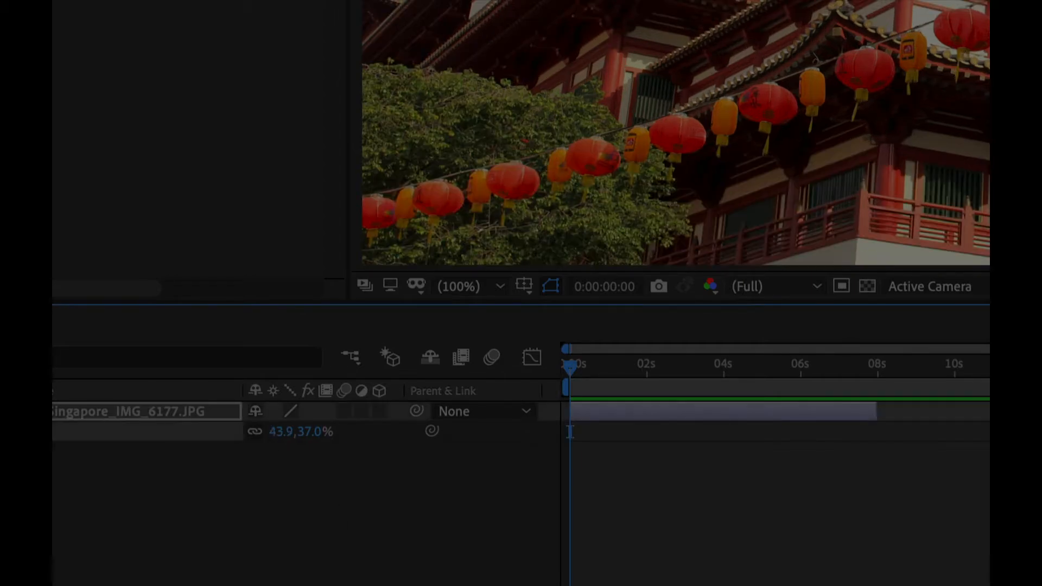
pyautogui.click(253, 433)
pyautogui.click(280, 432)
pyautogui.write('37')
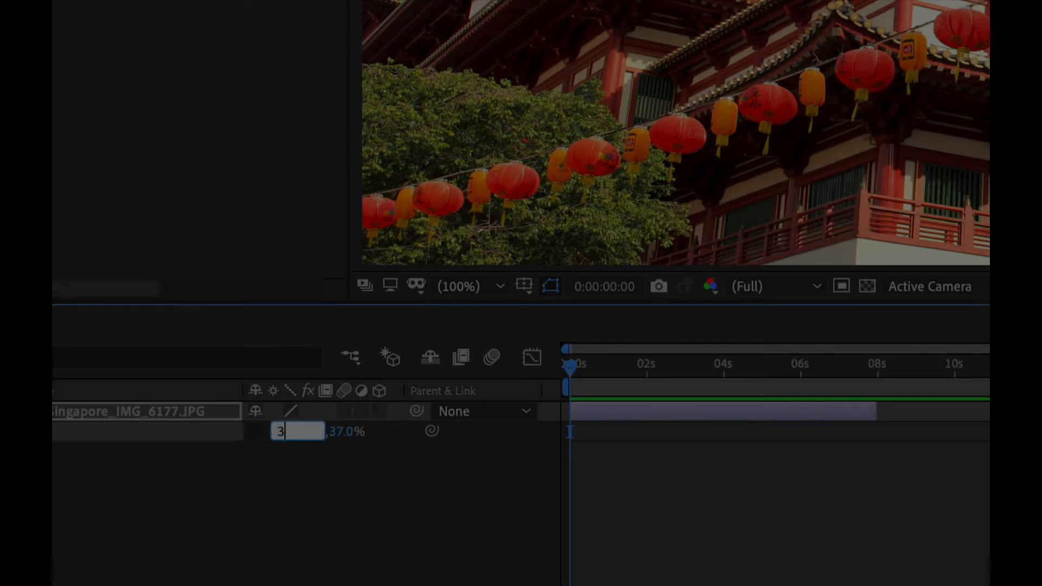
pyautogui.press('Return')
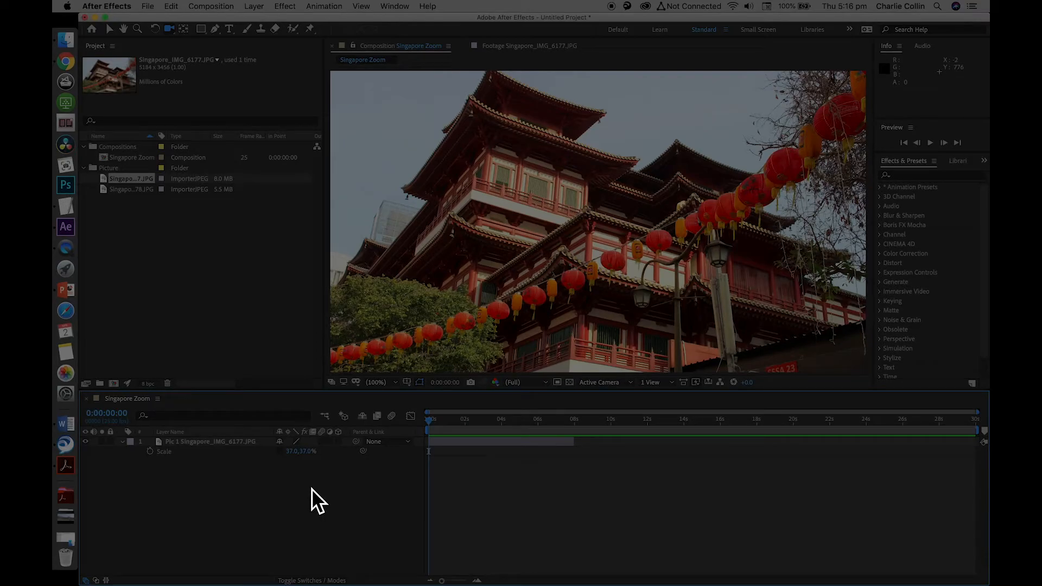
# Relink the Scale dimensions of the Pic 1 layer and enable keyframing with a first Scale keyframe at 0:00:00:00
pyautogui.moveTo(433, 424); pyautogui.dragTo(515, 438)
pyautogui.press('Home')
pyautogui.click(173, 456)
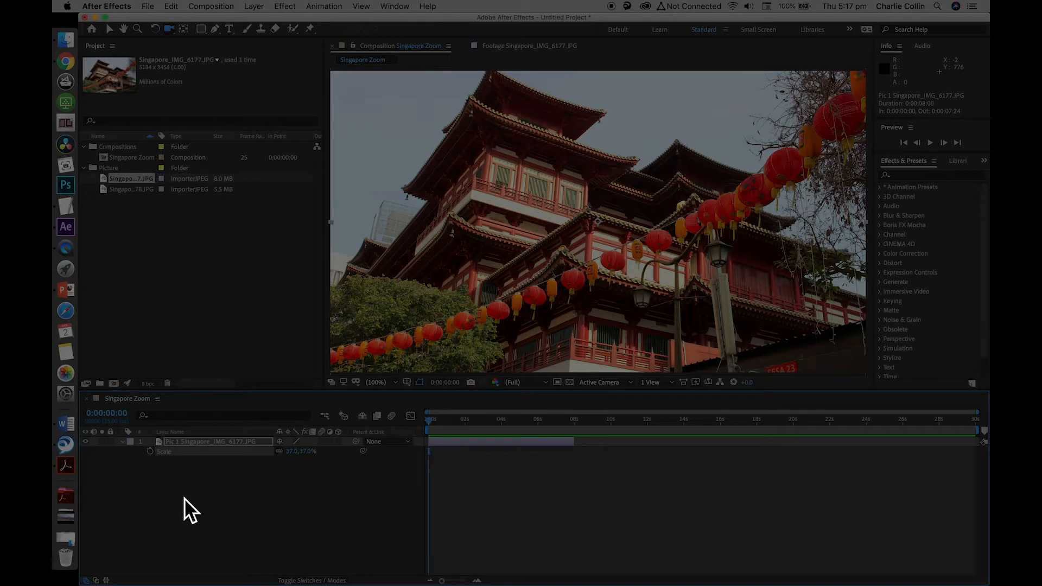
pyautogui.click(150, 451)
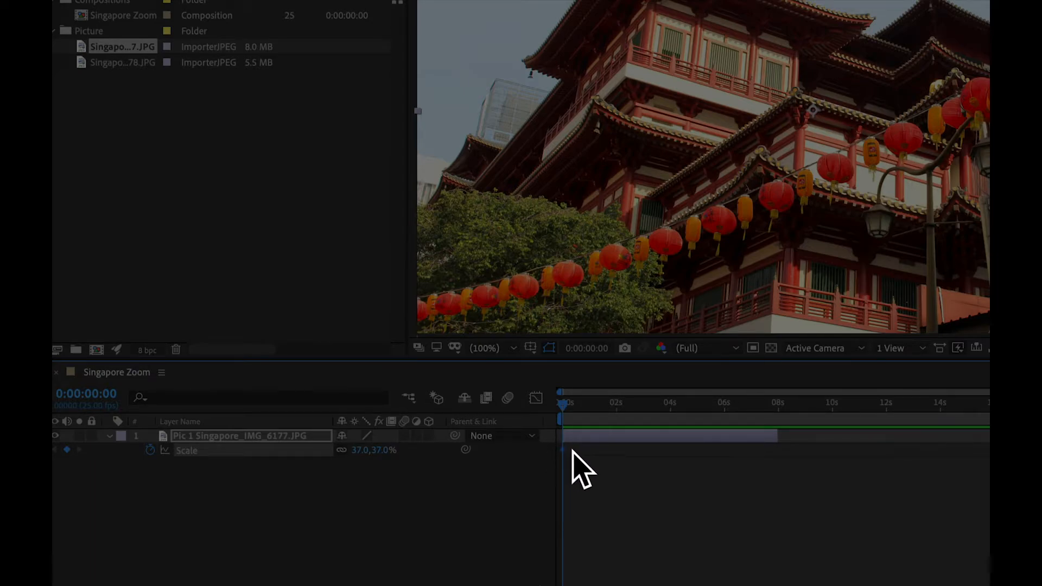
# Set the current time to 0:00:08:00 and step back and forth one frame to check where the Pic 1 layer ends
pyautogui.moveTo(563, 411); pyautogui.dragTo(775, 412)
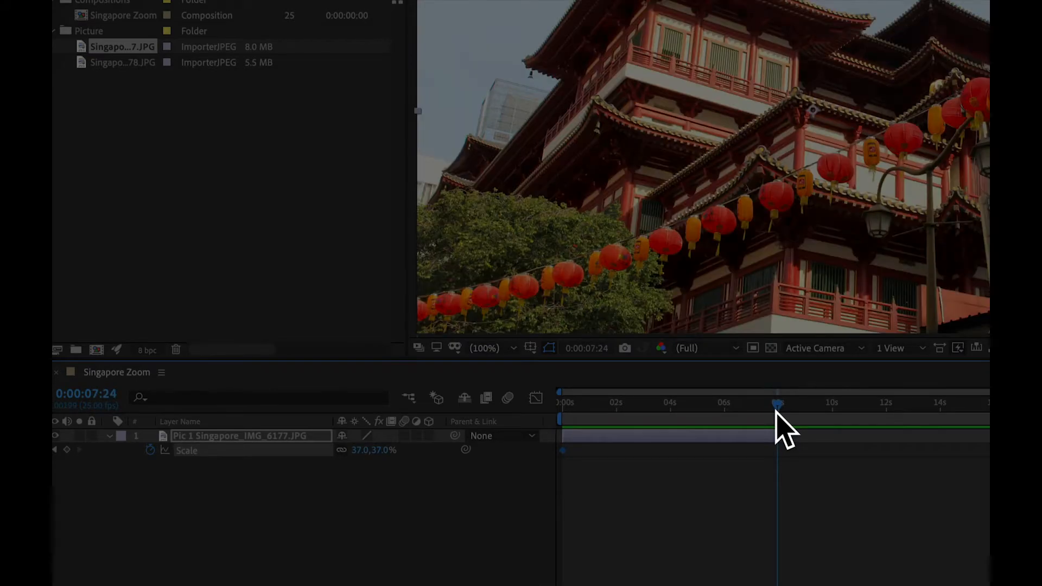
pyautogui.press('Home')
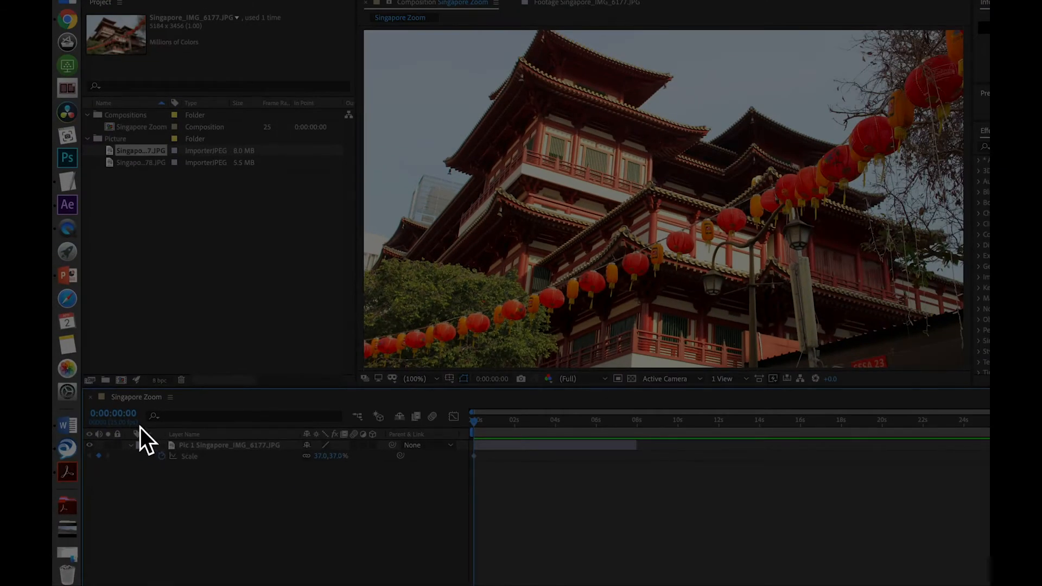
pyautogui.click(86, 393)
pyautogui.write('800')
pyautogui.press('Return')
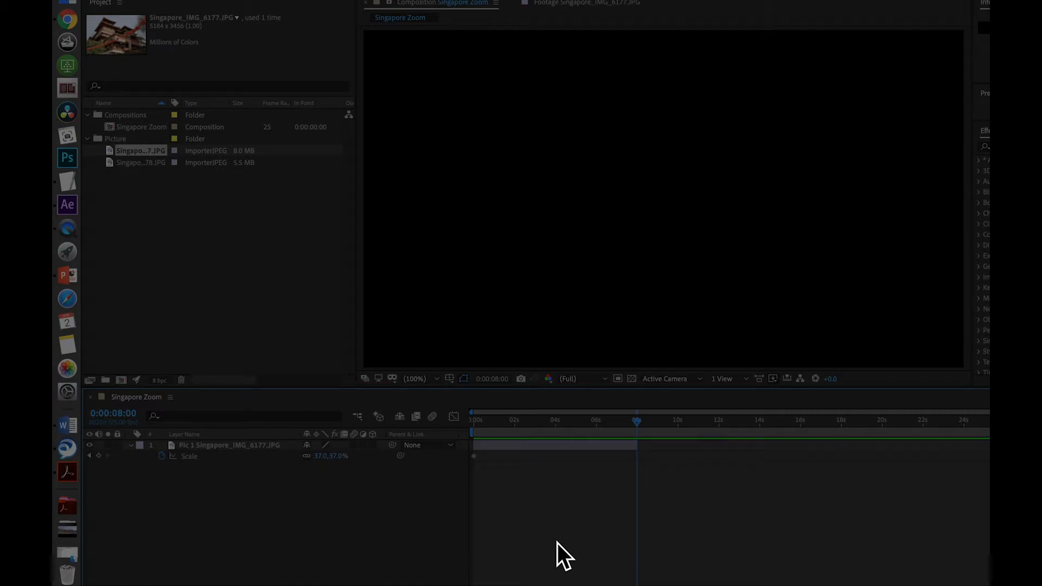
pyautogui.press('pageup')
pyautogui.press('pagedown')
pyautogui.press('pageup')
pyautogui.press('pagedown')
pyautogui.press('pageup')
pyautogui.press('pagedown')
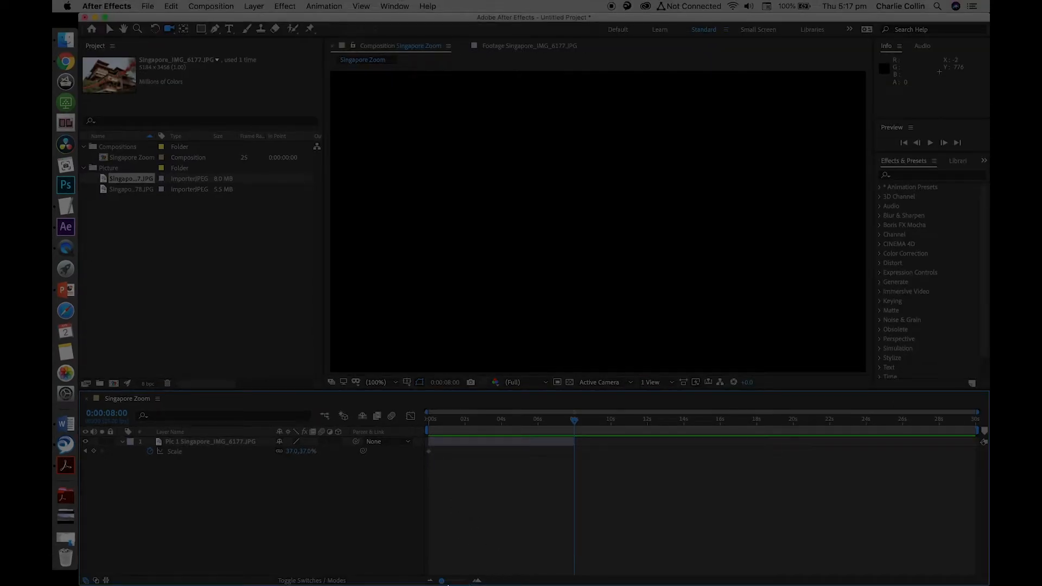
# Extend the end of the Pic 1 layer by one frame to 0:00:08:00 and keep the current time there
pyautogui.moveTo(442, 581); pyautogui.dragTo(466, 581)
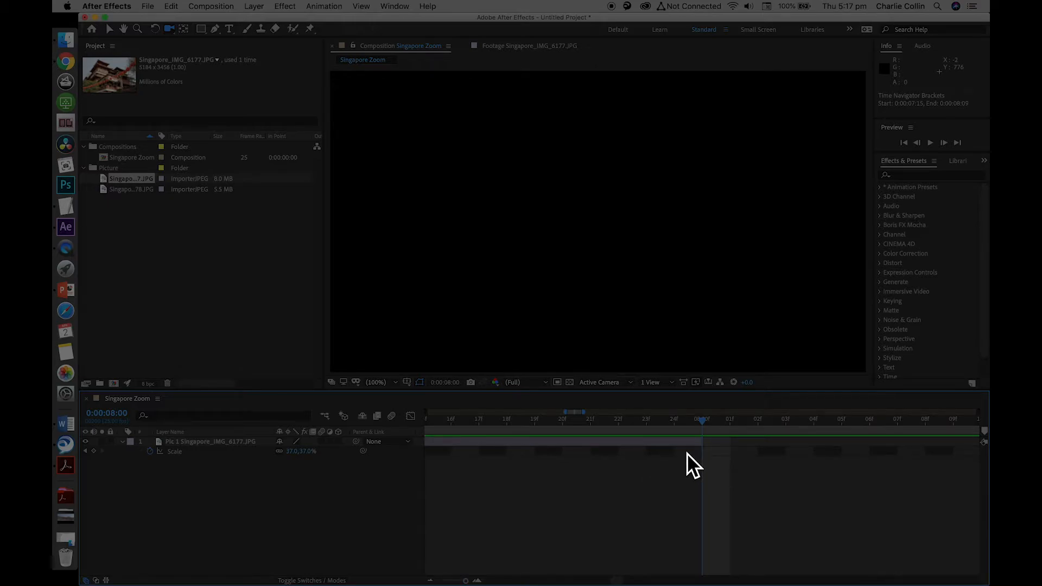
pyautogui.moveTo(704, 445); pyautogui.dragTo(732, 446)
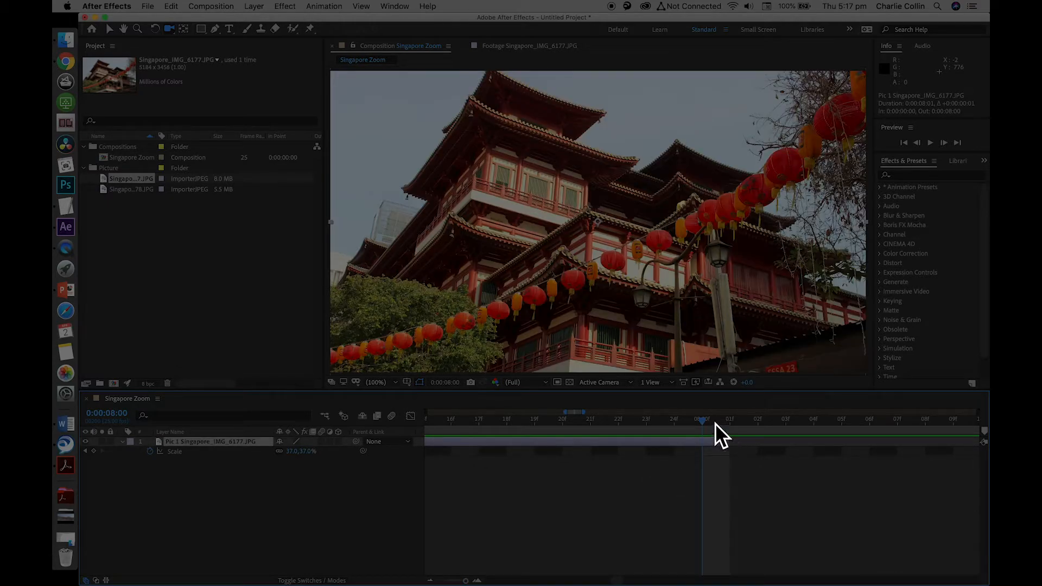
pyautogui.moveTo(706, 424)
pyautogui.mouseDown()
pyautogui.moveTo(731, 424)
pyautogui.moveTo(705, 424)
pyautogui.mouseUp()
pyautogui.moveTo(465, 580); pyautogui.dragTo(442, 581)
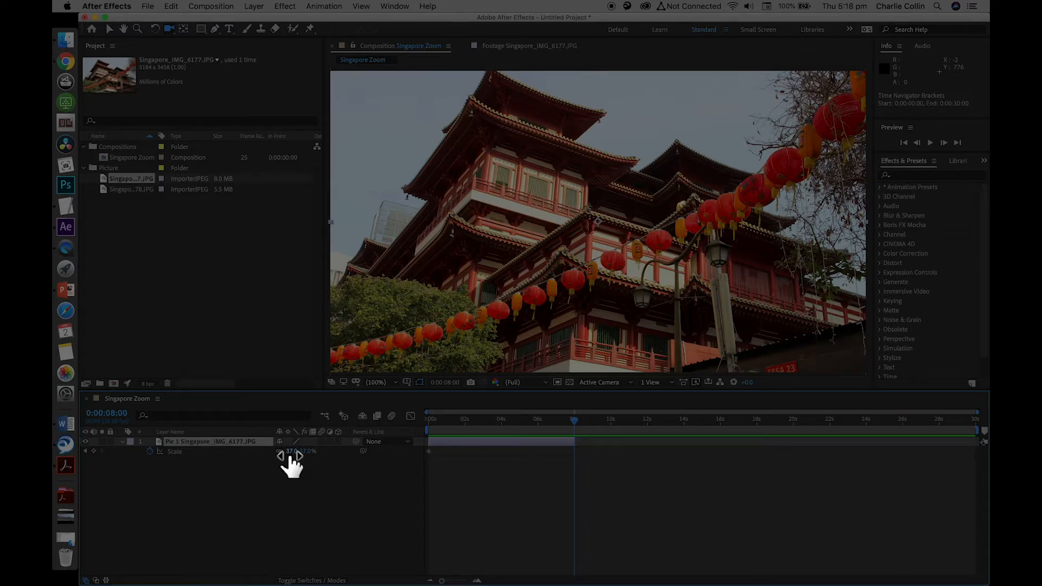
# Add a Scale keyframe of 45% to the Pic 1 layer at 0:00:08:00 and scrub back to the start to preview the zoom
pyautogui.moveTo(291, 452); pyautogui.dragTo(308, 453)
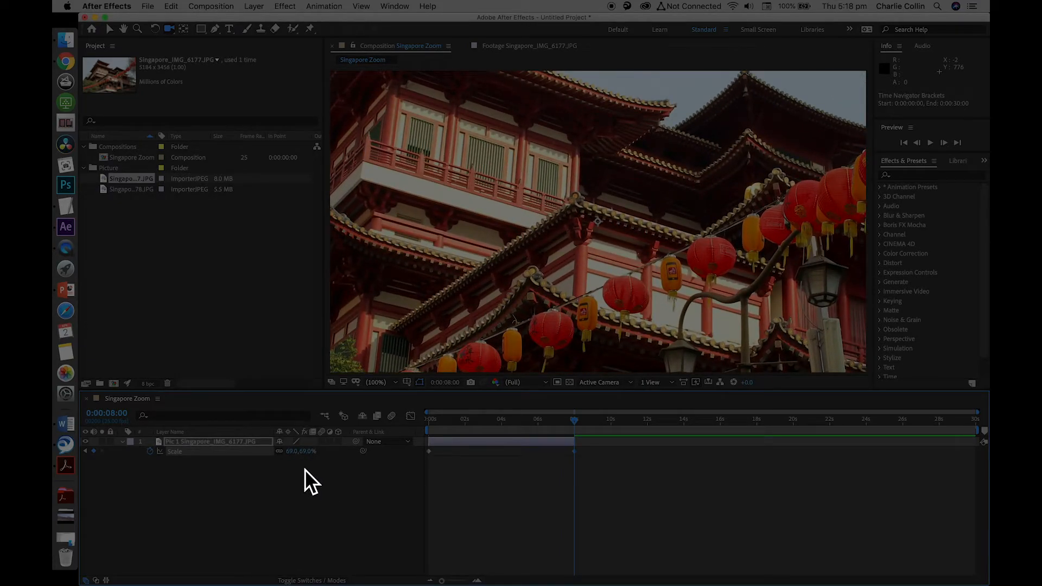
pyautogui.moveTo(284, 452)
pyautogui.mouseDown()
pyautogui.moveTo(274, 456)
pyautogui.moveTo(291, 470)
pyautogui.moveTo(307, 449)
pyautogui.moveTo(286, 451)
pyautogui.mouseUp()
pyautogui.click(293, 451)
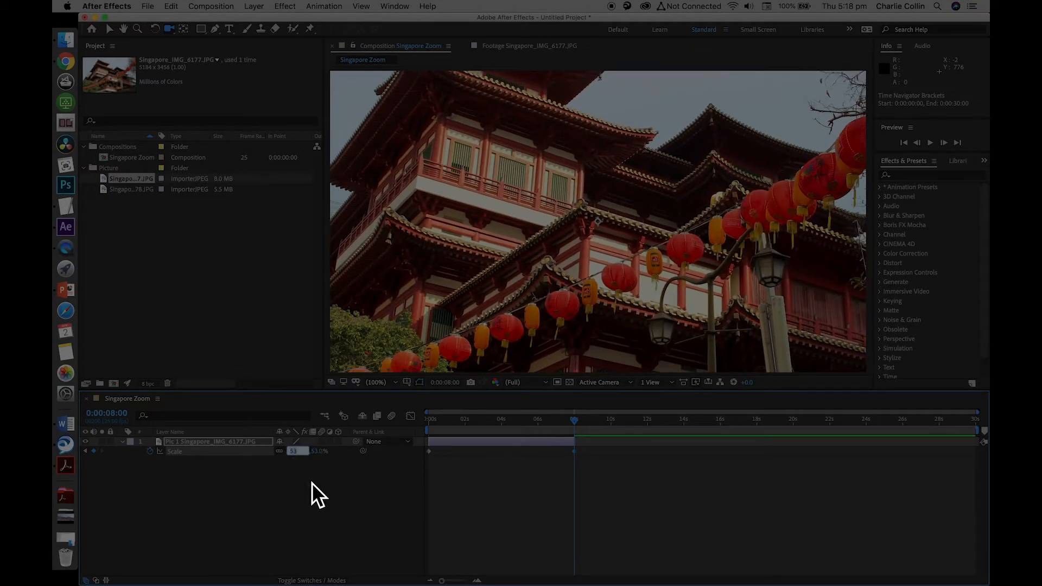
pyautogui.write('45')
pyautogui.press('Return')
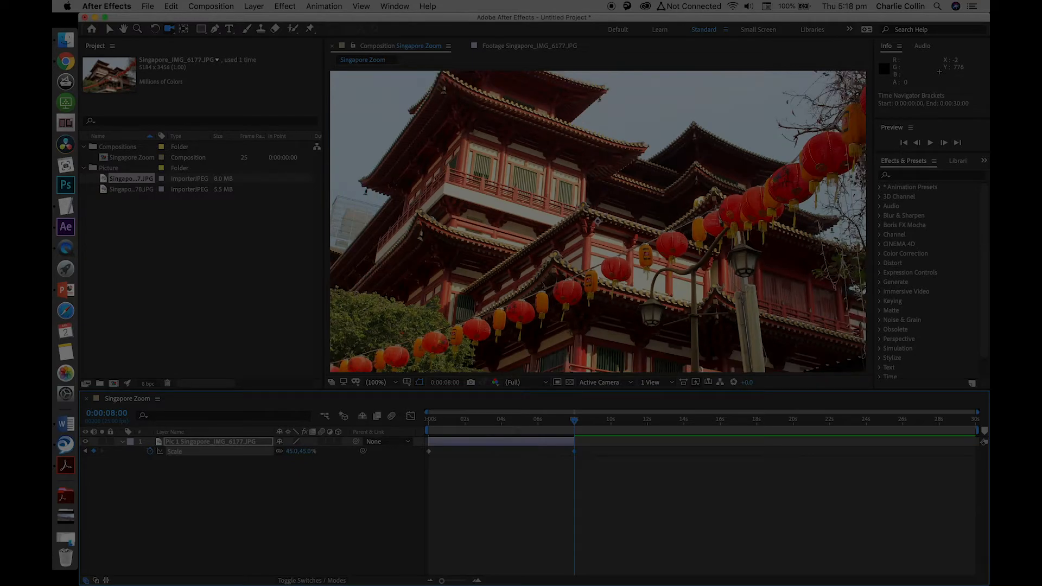
pyautogui.click(348, 503)
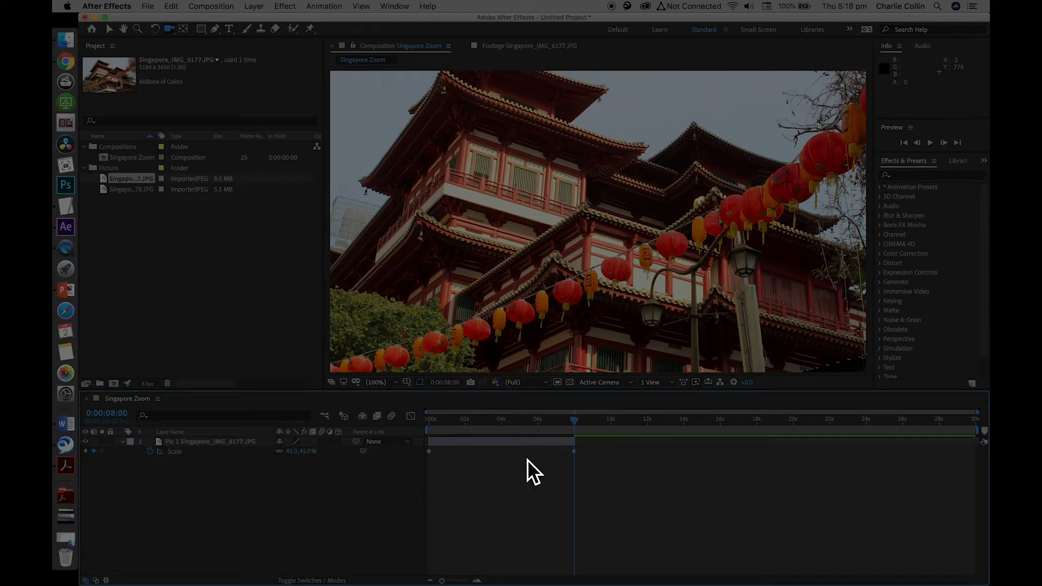
pyautogui.moveTo(575, 422); pyautogui.dragTo(366, 488)
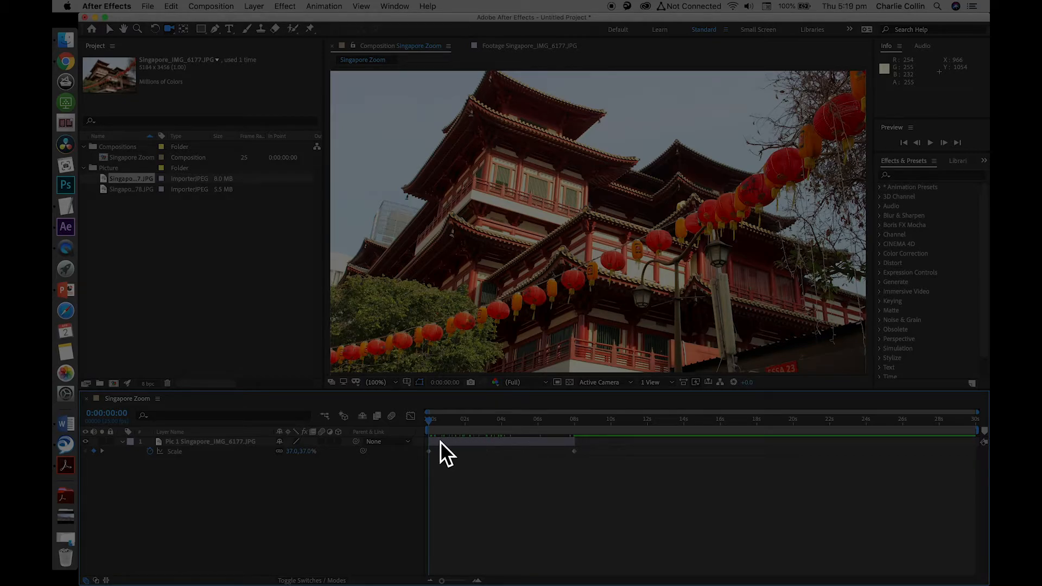
# Play the composition preview, return to the start and play it again to check the Pic 1 layer's zoom
pyautogui.click(931, 143)
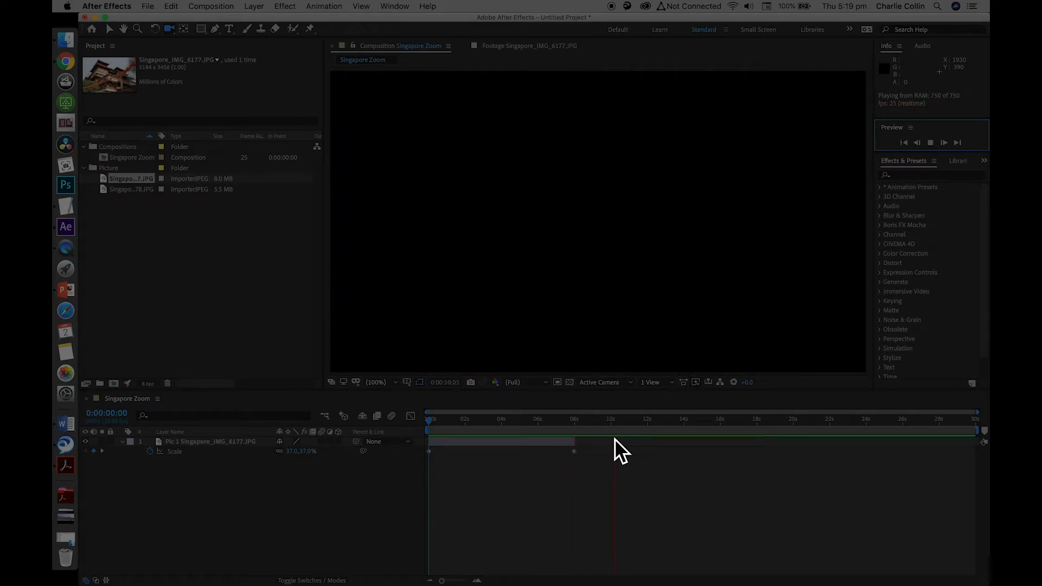
pyautogui.click(614, 422)
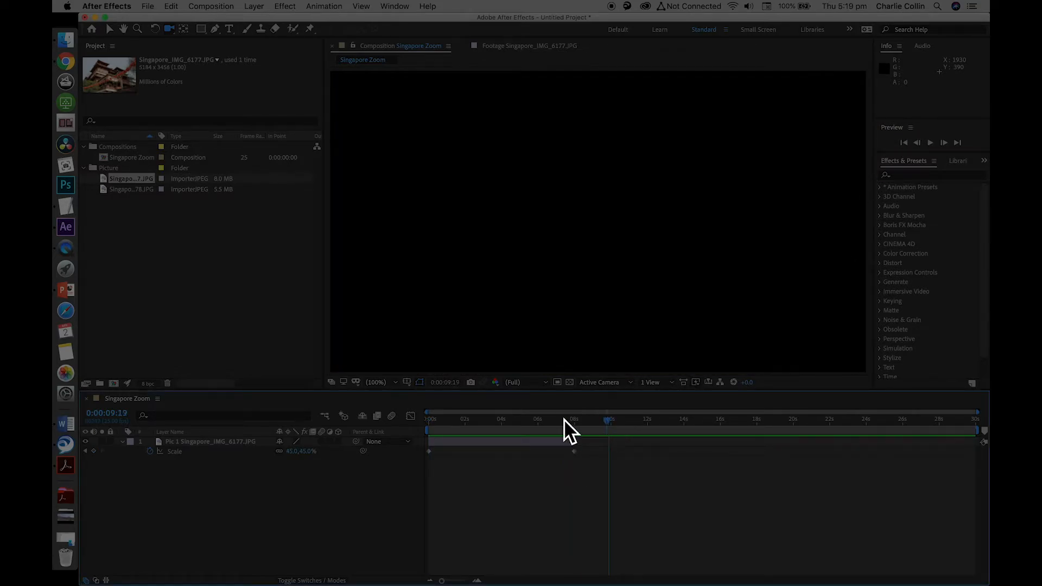
pyautogui.press('Home')
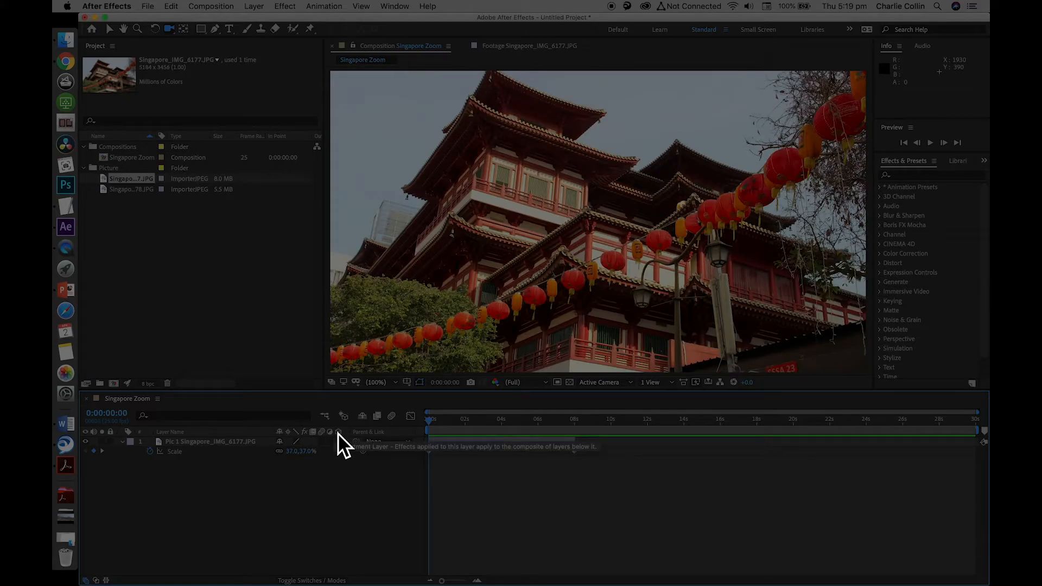
pyautogui.press('space')
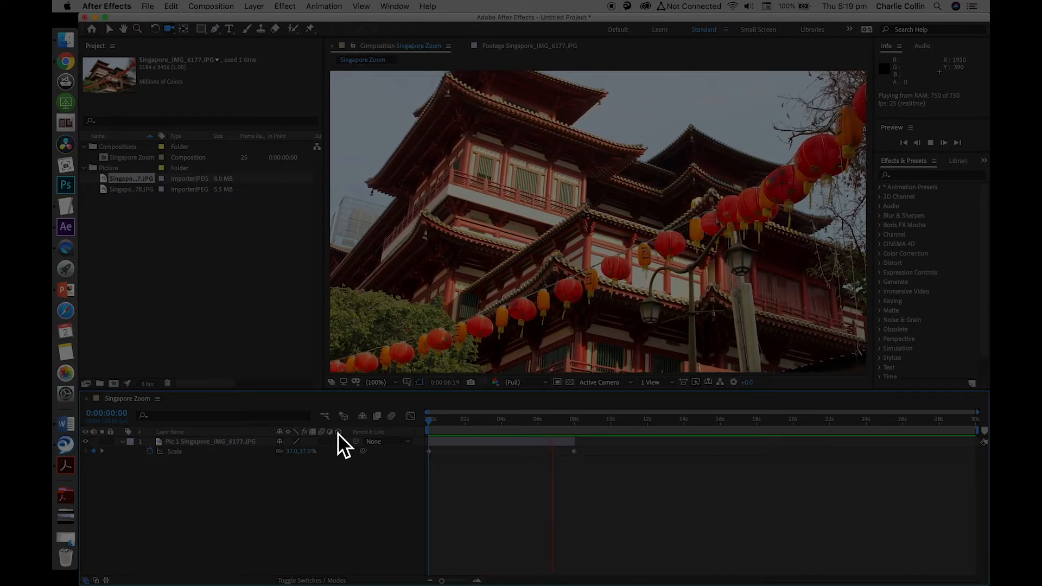
pyautogui.press('space')
# Move the Singapore_IMG_6178.JPG footage out of the Picture folder and back into it
pyautogui.click(203, 253)
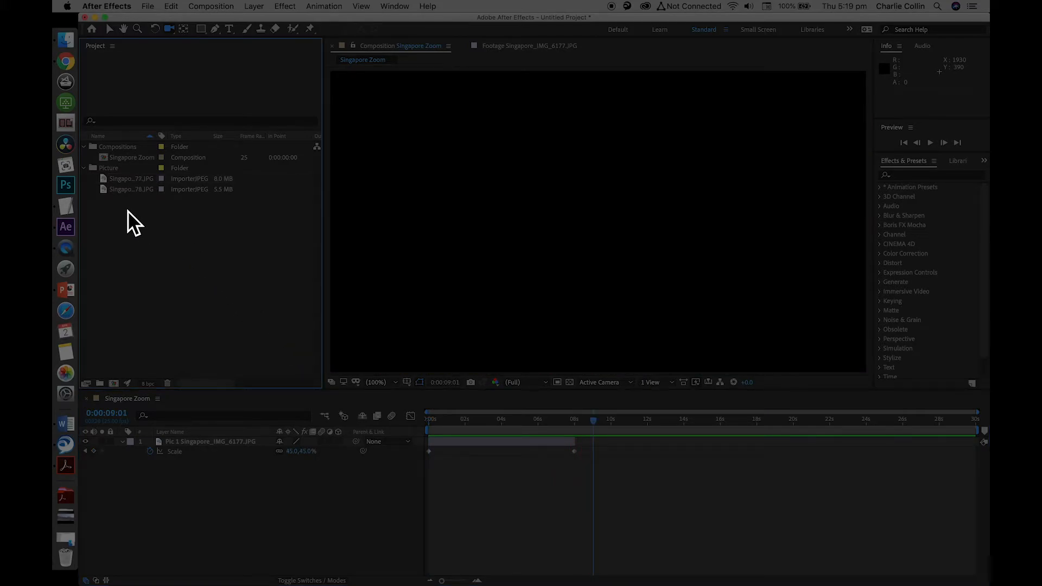
pyautogui.click(115, 195)
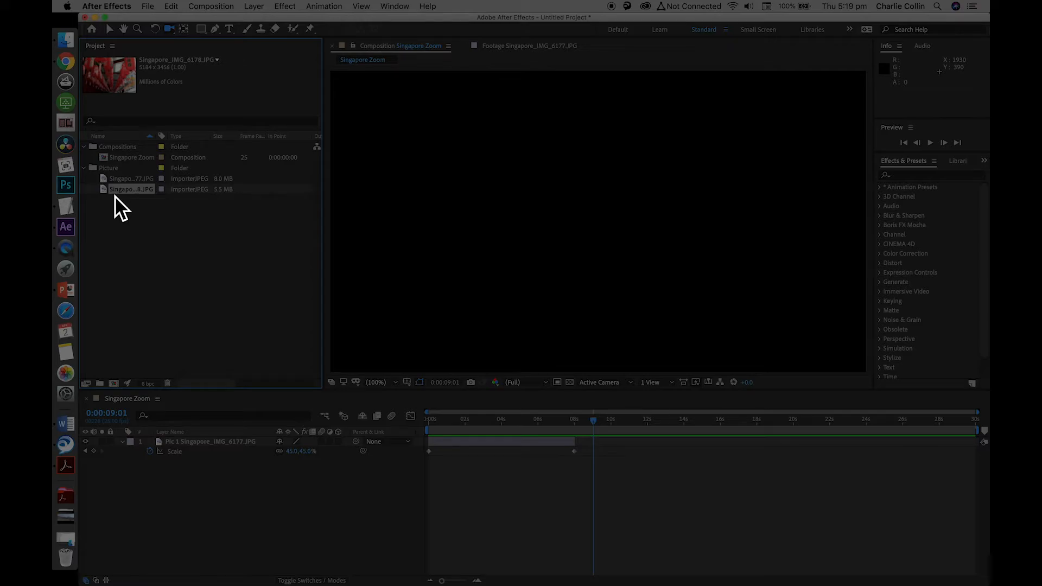
pyautogui.moveTo(113, 194); pyautogui.dragTo(159, 215)
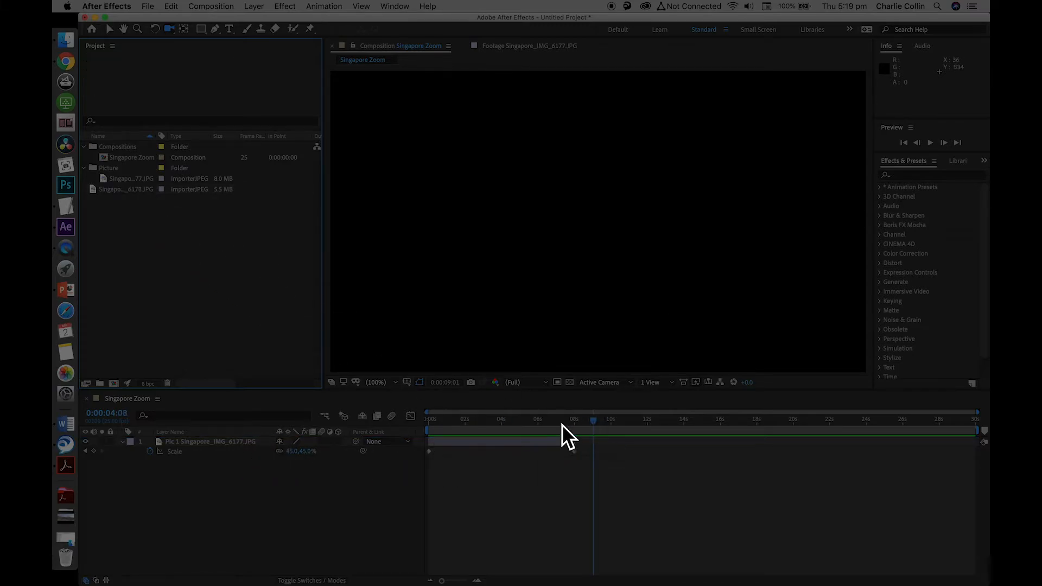
pyautogui.moveTo(95, 190); pyautogui.dragTo(118, 164)
# Set the current time to 0:00:06:00, before the end of the Pic 1 layer
pyautogui.moveTo(599, 425); pyautogui.dragTo(578, 421)
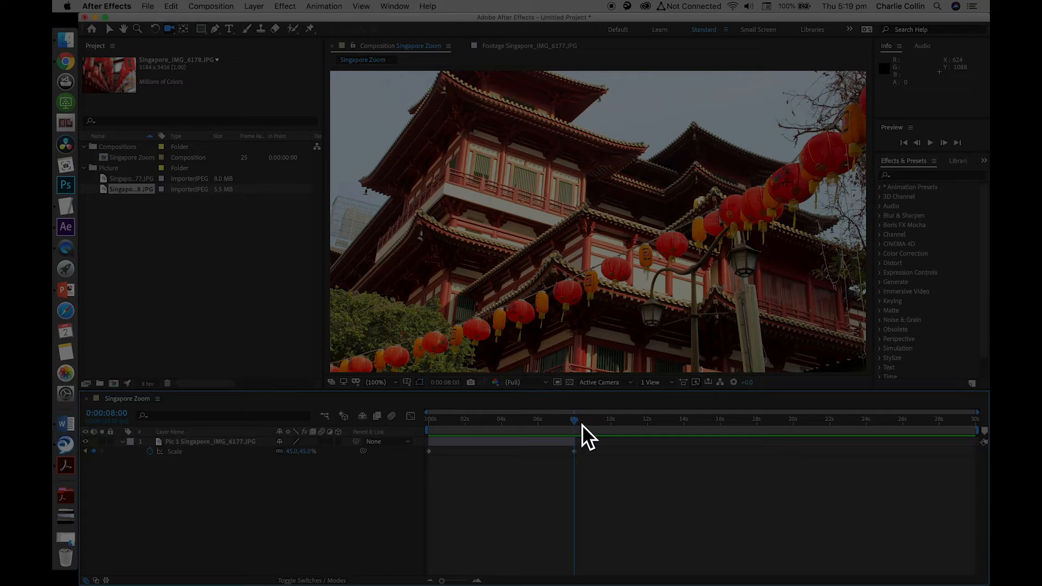
pyautogui.moveTo(578, 425); pyautogui.dragTo(536, 426)
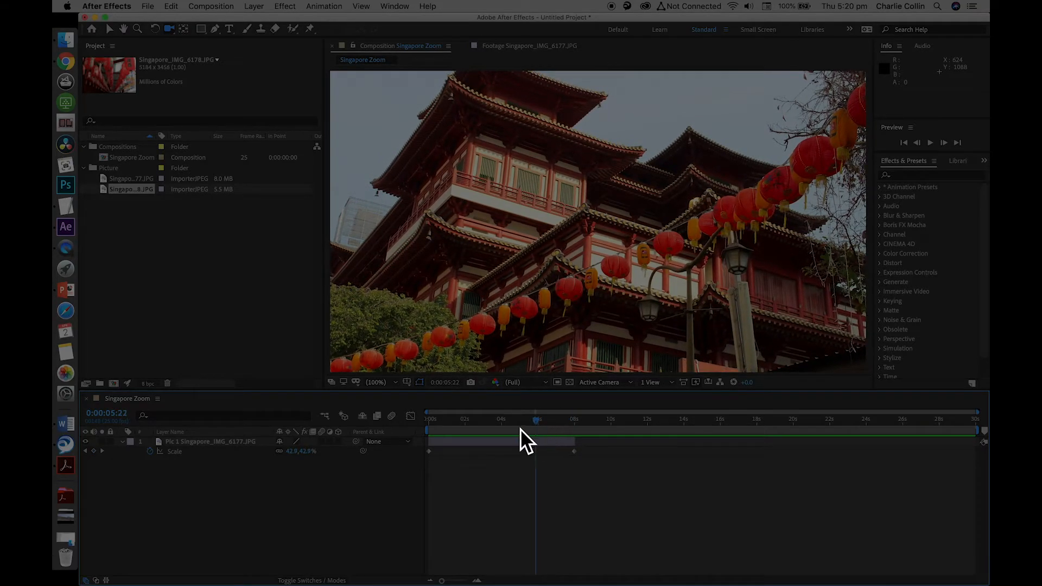
pyautogui.click(107, 414)
pyautogui.write('6:0')
pyautogui.write('00')
pyautogui.press('Return')
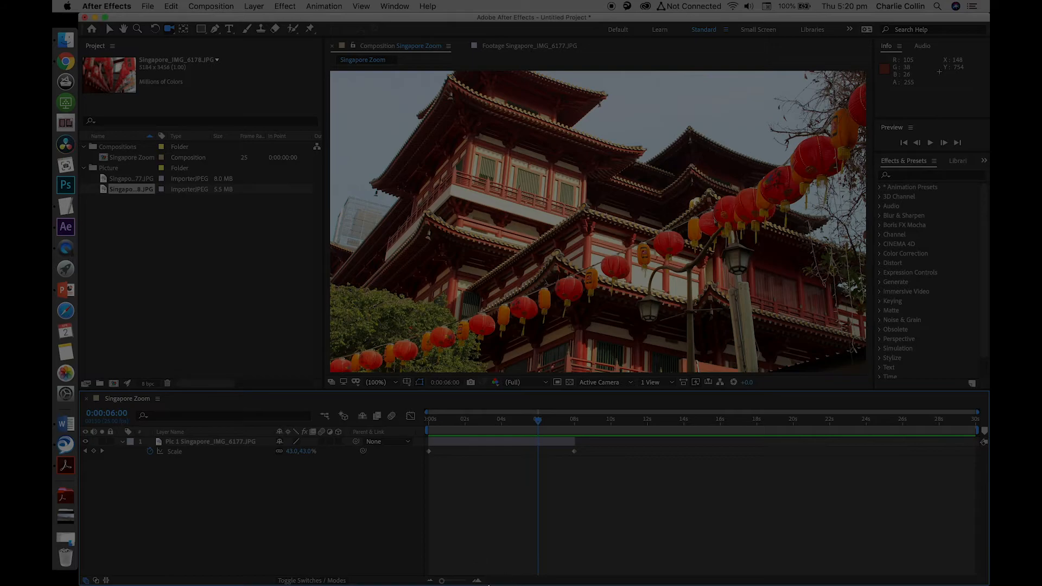
# Add the Singapore_IMG_6178.JPG footage as a new layer above Pic 1, starting at 0:00:06:00
pyautogui.moveTo(442, 581); pyautogui.dragTo(452, 580)
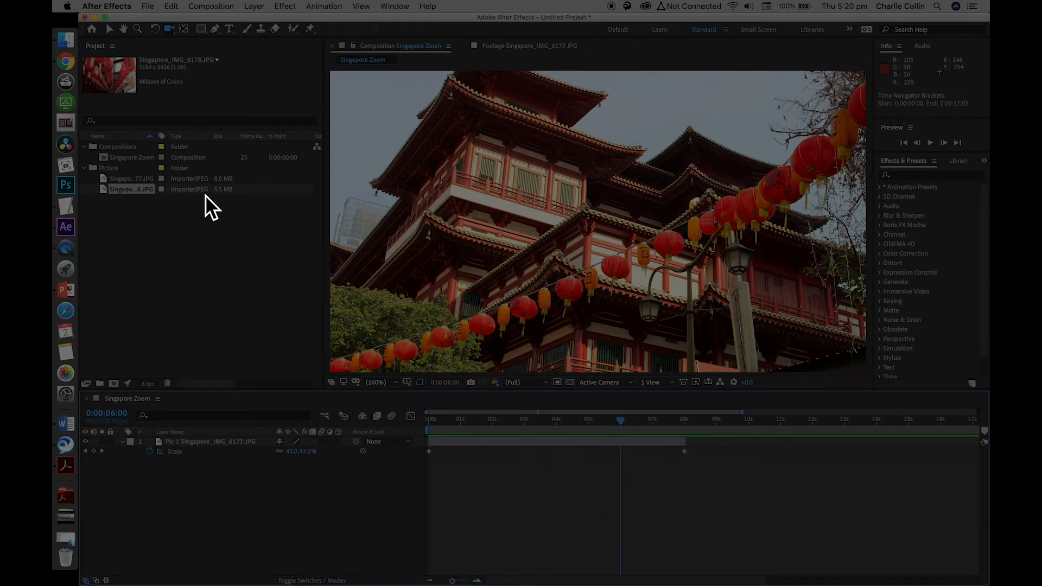
pyautogui.click(108, 182)
pyautogui.click(107, 187)
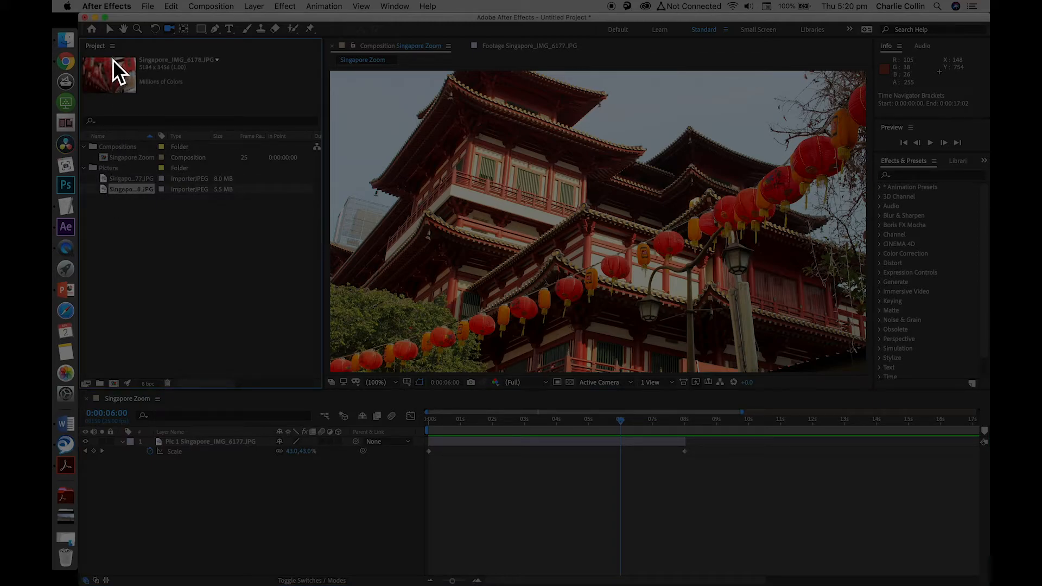
pyautogui.moveTo(108, 190); pyautogui.dragTo(619, 421)
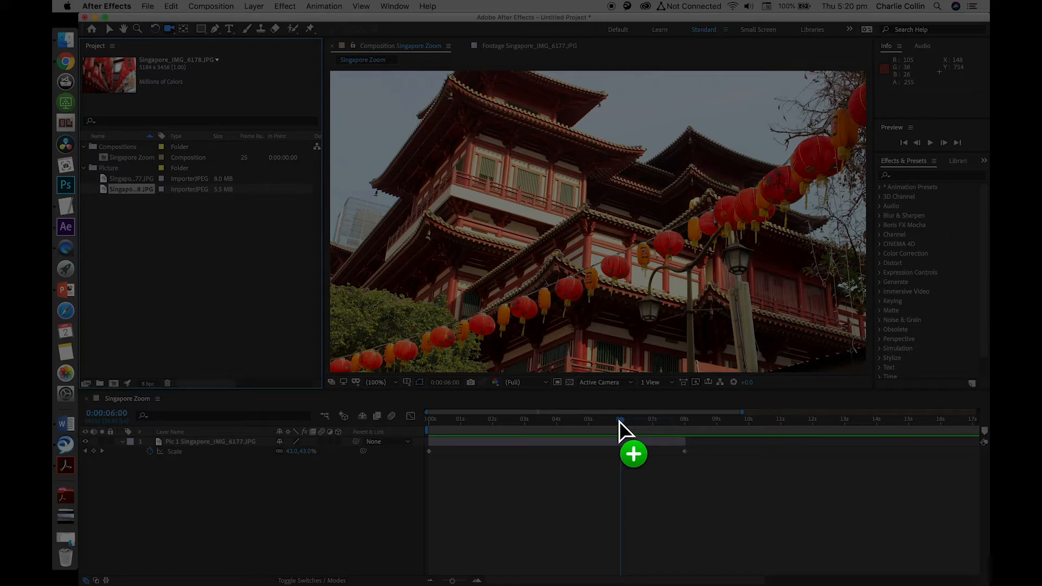
pyautogui.moveTo(618, 421); pyautogui.dragTo(624, 426)
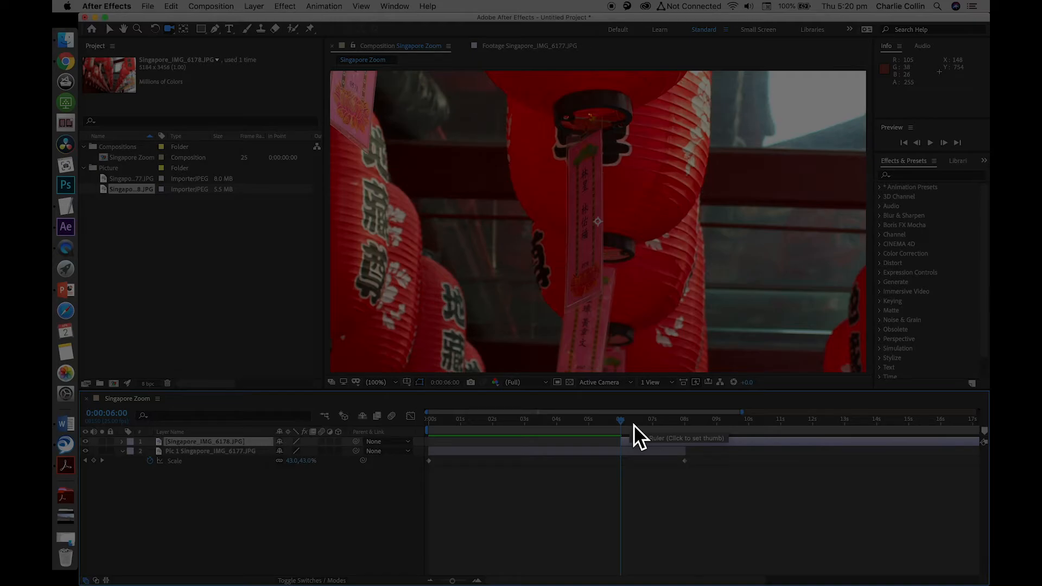
# Compare the stacking order by moving the Singapore_IMG_6178.JPG layer below Pic 1 and back above it while scrubbing around the overlap
pyautogui.moveTo(624, 422); pyautogui.dragTo(600, 431)
pyautogui.moveTo(210, 444); pyautogui.dragTo(212, 461)
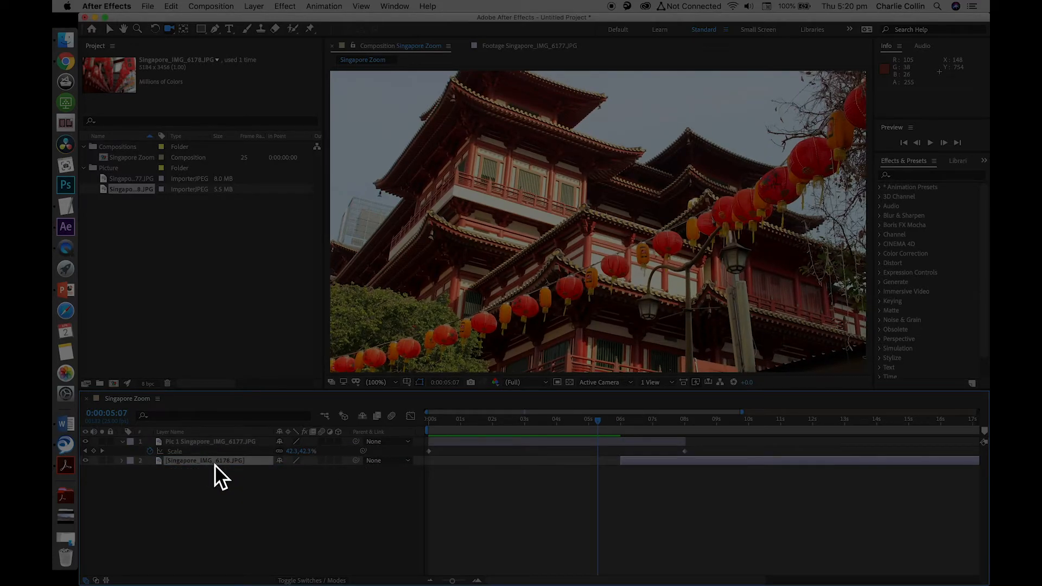
pyautogui.moveTo(217, 464); pyautogui.dragTo(220, 441)
pyautogui.moveTo(600, 419); pyautogui.dragTo(654, 424)
pyautogui.moveTo(215, 444); pyautogui.dragTo(217, 469)
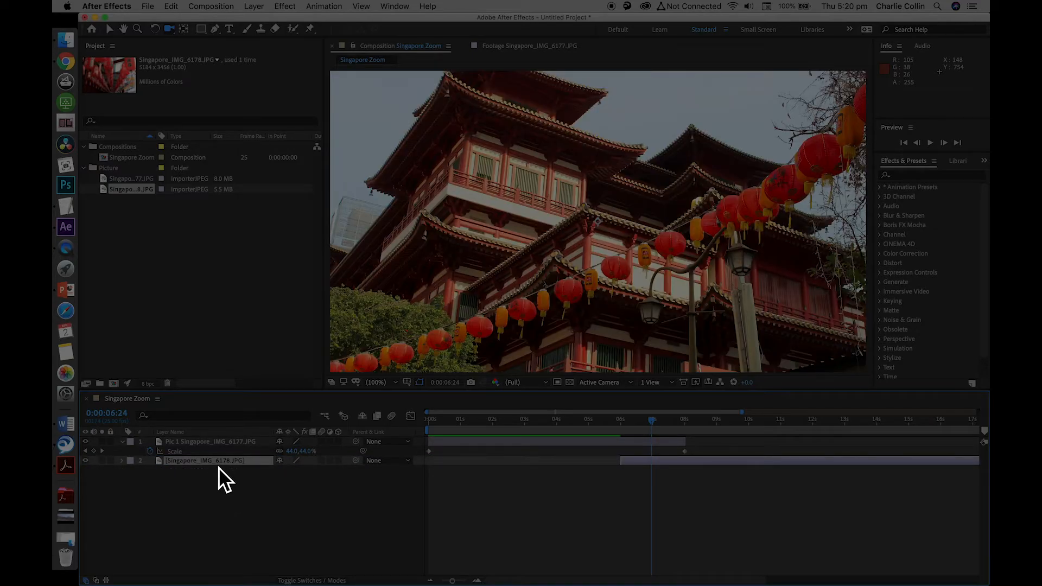
pyautogui.moveTo(213, 460); pyautogui.dragTo(216, 440)
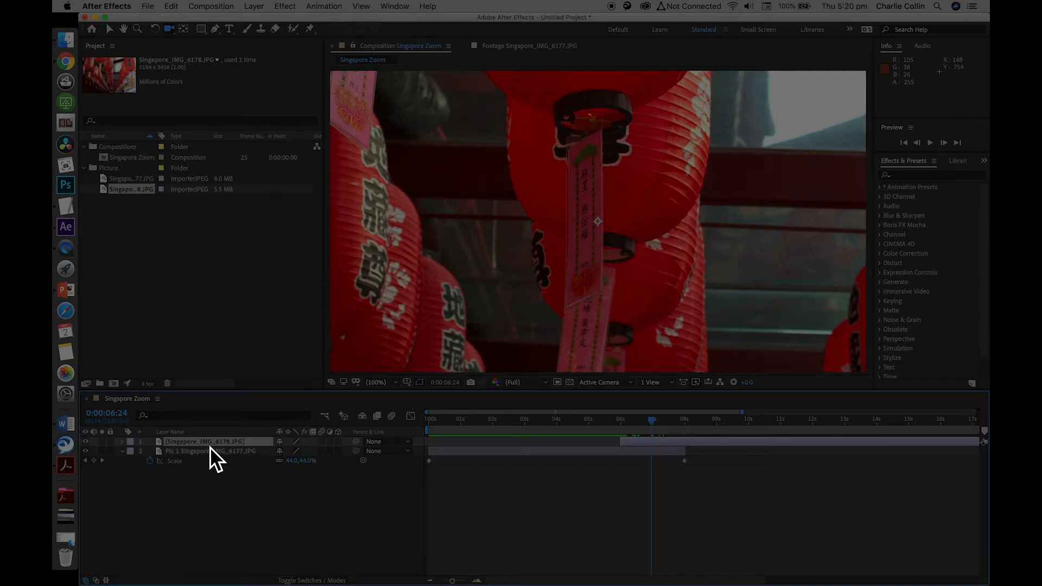
# Rename the Singapore_IMG_6178.JPG layer as Pic 2 Singapore_IMG_6178.JPG
pyautogui.press('Return')
pyautogui.press('Left')
pyautogui.write('Pic ')
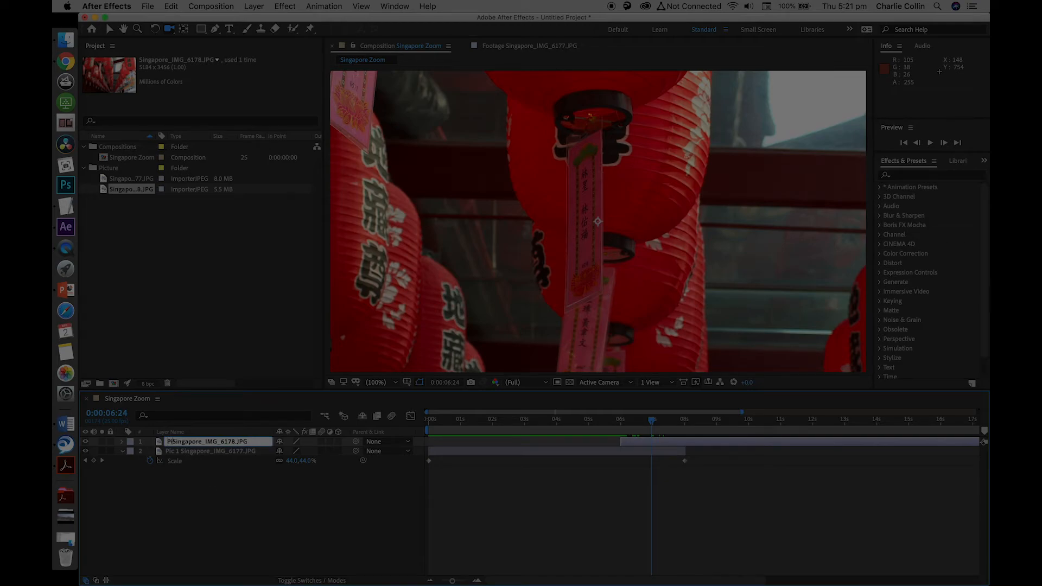
pyautogui.write('2')
pyautogui.press('Return')
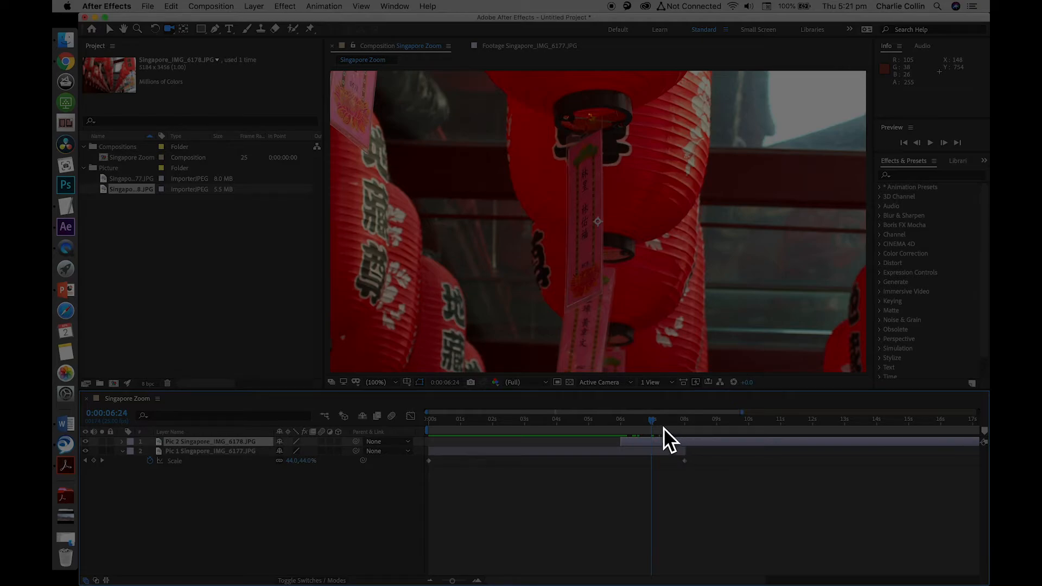
# Copy both Scale keyframes of the Pic 1 layer, with the current time back at 0:00:00:00
pyautogui.moveTo(655, 424)
pyautogui.mouseDown()
pyautogui.moveTo(665, 423)
pyautogui.moveTo(640, 421)
pyautogui.mouseUp()
pyautogui.click(182, 465)
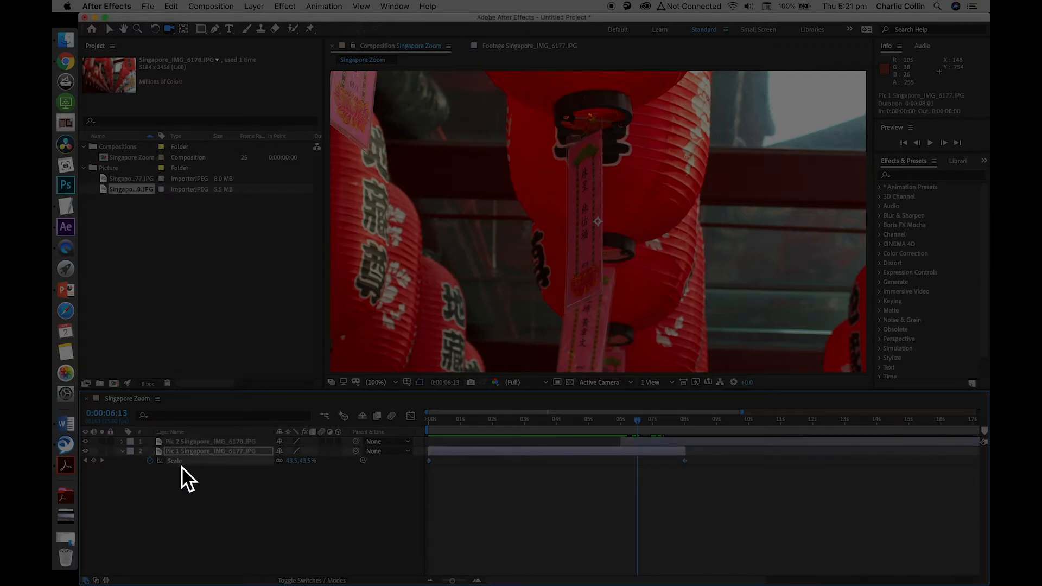
pyautogui.moveTo(641, 422); pyautogui.dragTo(380, 419)
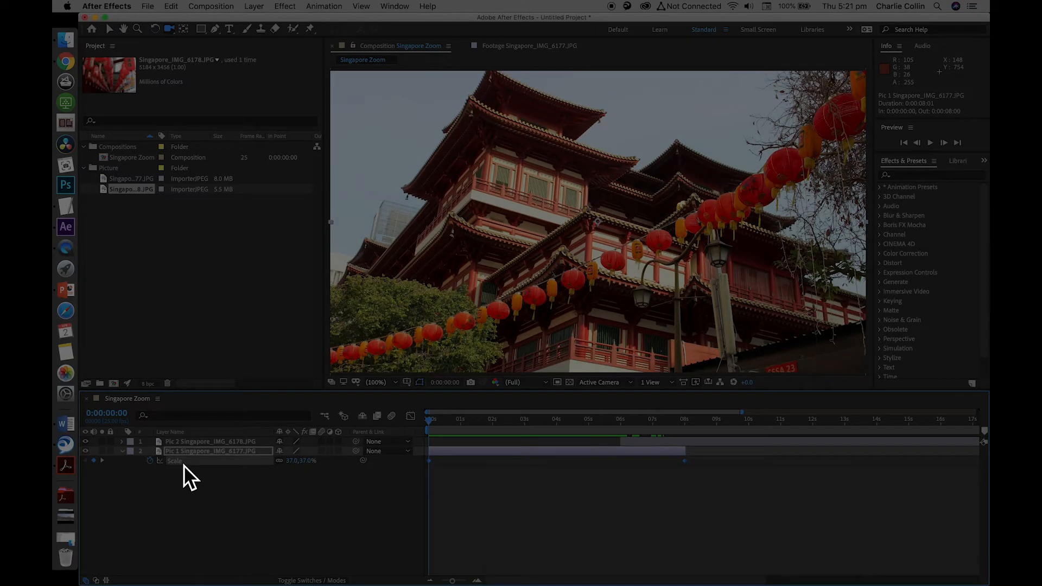
pyautogui.press('super+c')
# Enable Position keyframing on the Pic 2 layer at 0:00:06:00 and try to paste the copied Scale keyframes there
pyautogui.click(117, 414)
pyautogui.write('6:00')
pyautogui.press('Return')
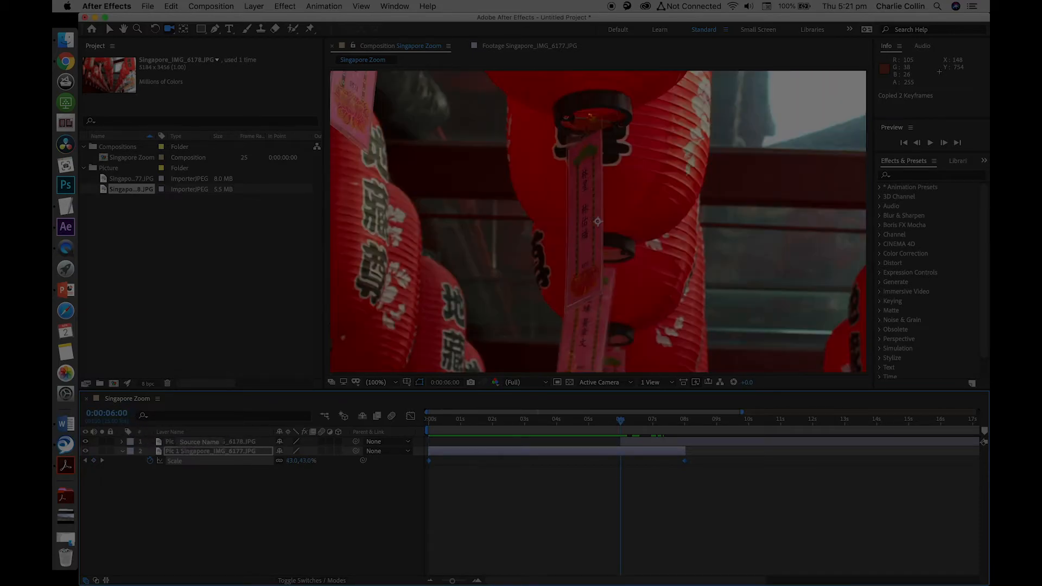
pyautogui.click(198, 442)
pyautogui.press('p')
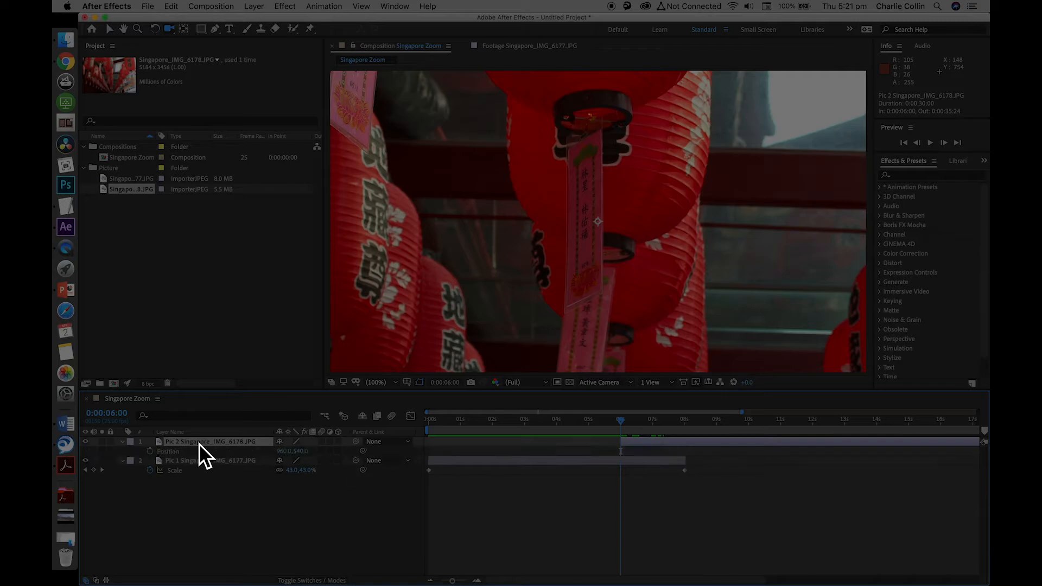
pyautogui.click(150, 451)
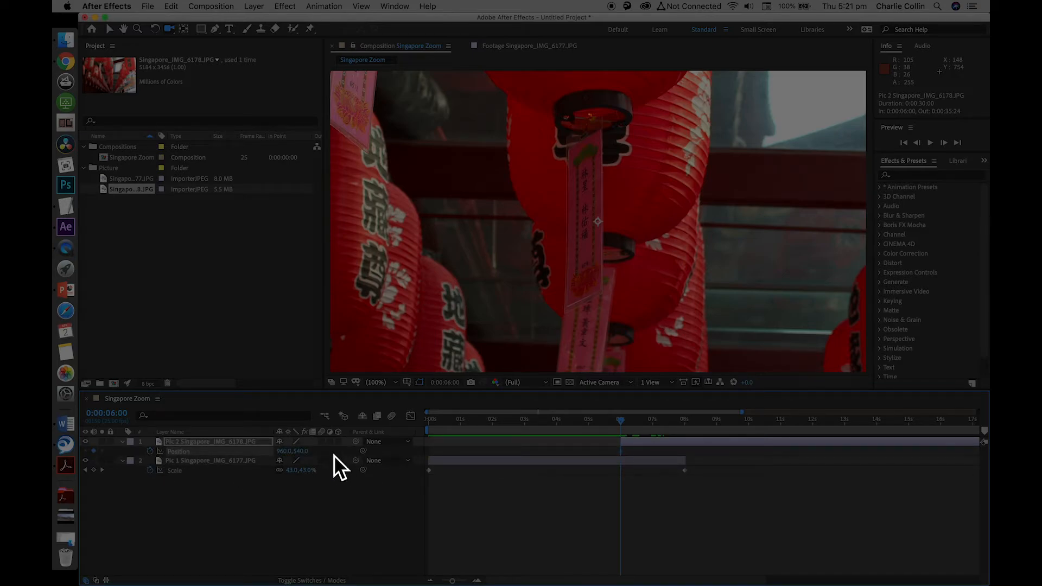
pyautogui.press('super+v')
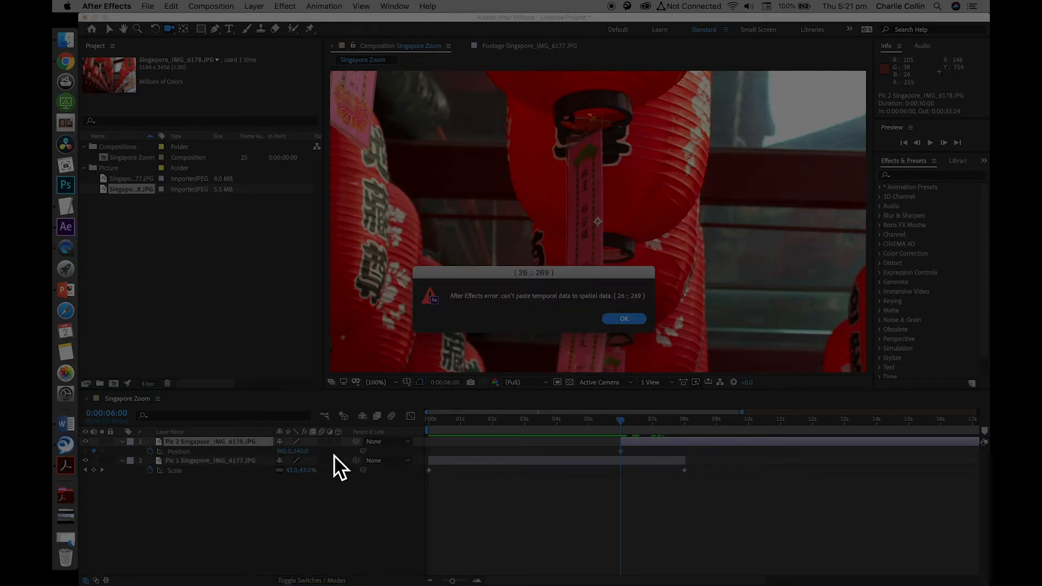
pyautogui.click(623, 320)
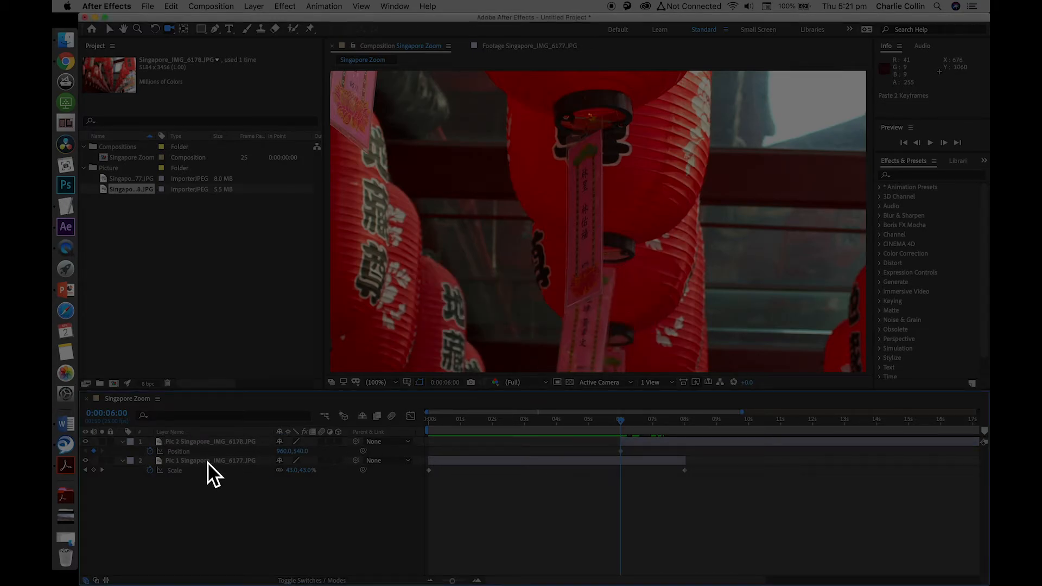
# Undo the Position keyframing, the Pic 2 renaming and the last layer reordering
pyautogui.press('super+z')
pyautogui.press('super+z')
pyautogui.press('super+z')
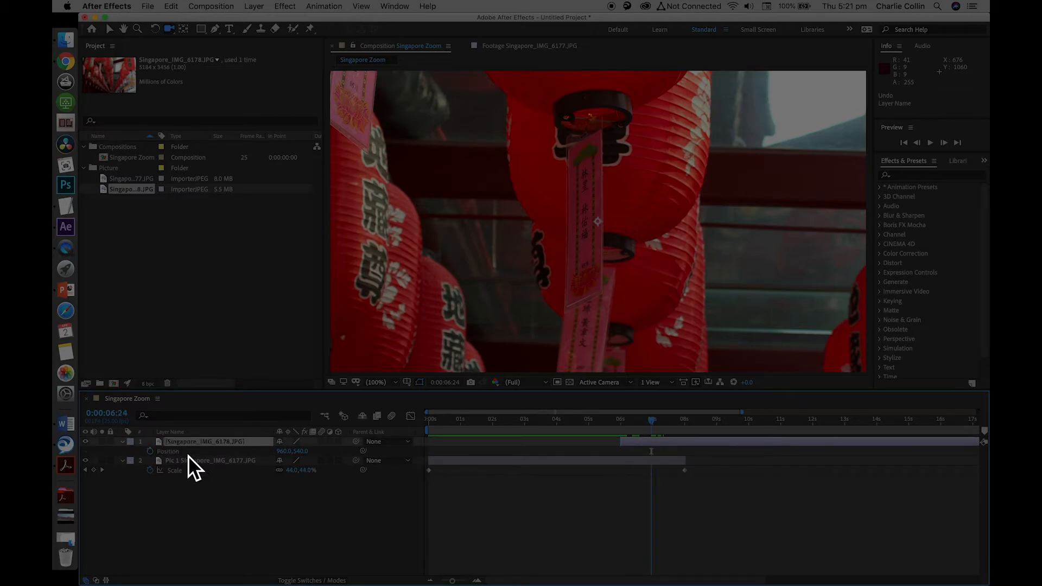
pyautogui.press('super+r')
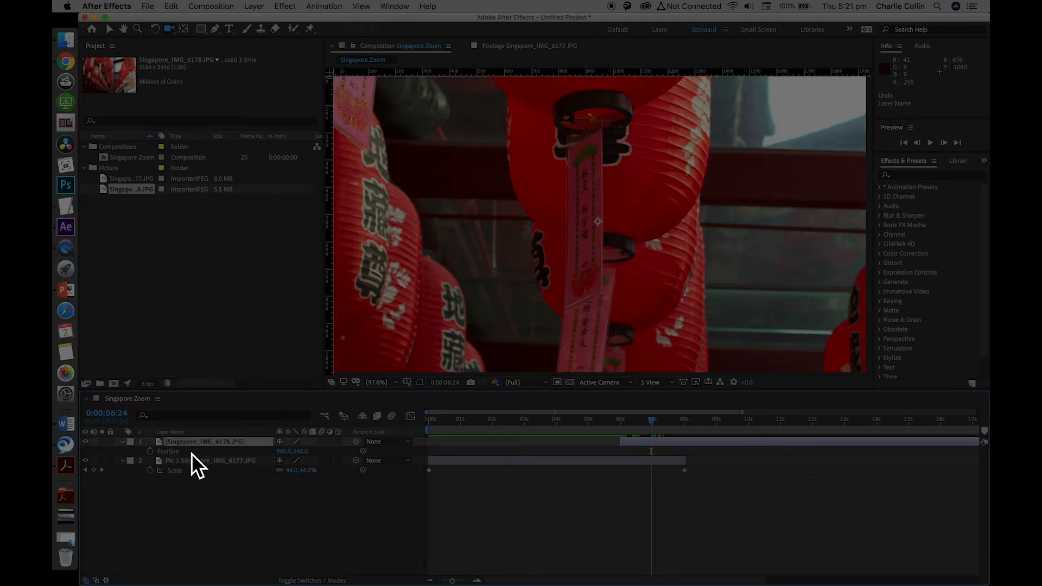
pyautogui.press('super+z')
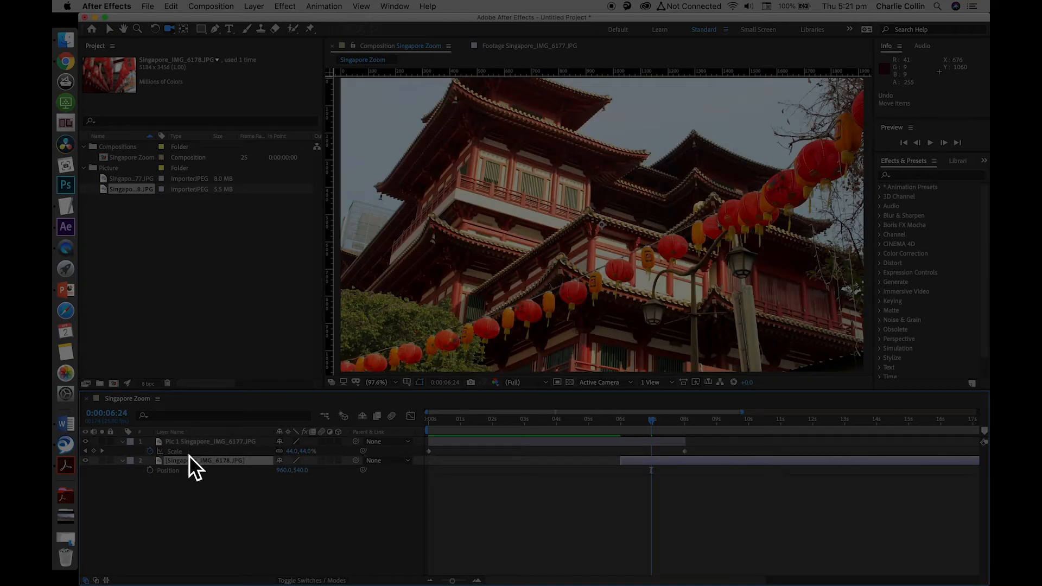
# Move the Singapore_IMG_6178.JPG layer above the Pic 1 layer again
pyautogui.click(207, 443)
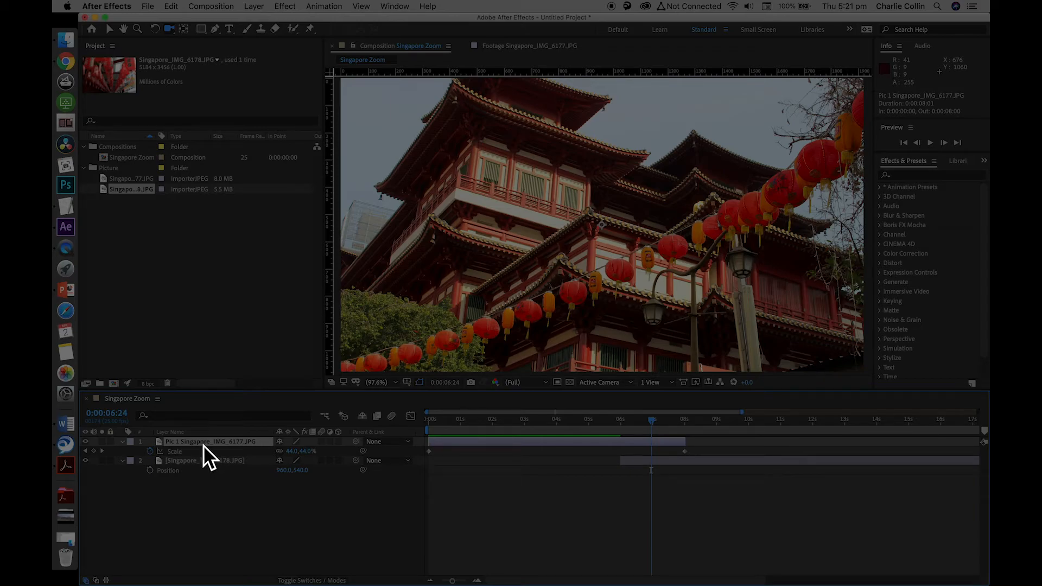
pyautogui.click(199, 460)
pyautogui.moveTo(193, 460); pyautogui.dragTo(193, 440)
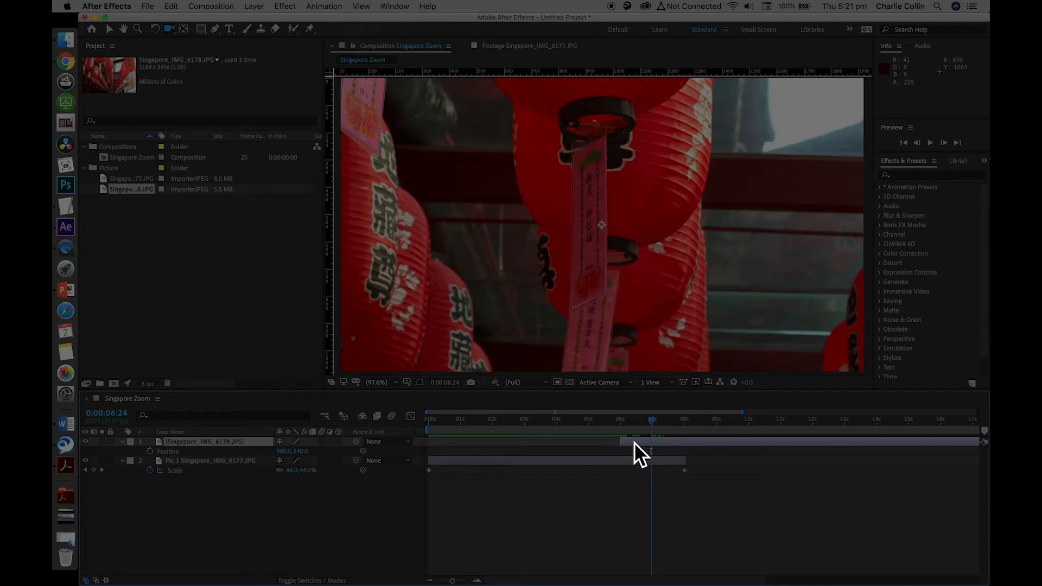
# Enable Scale keyframing on the Singapore_IMG_6178.JPG layer at 0:00:06:00 and paste the copied Pic 1 Scale keyframes there
pyautogui.press('Return')
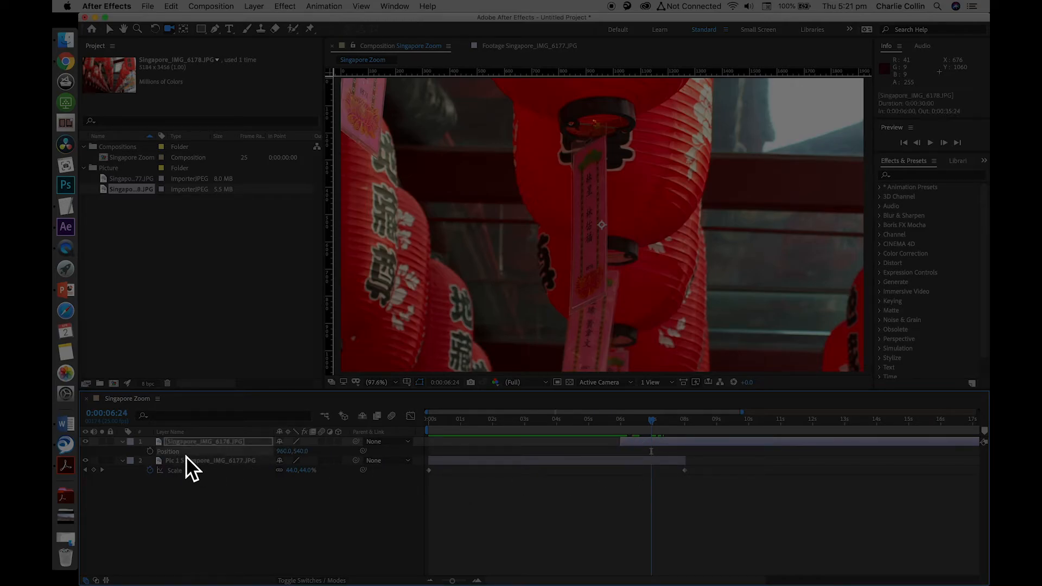
pyautogui.press('s')
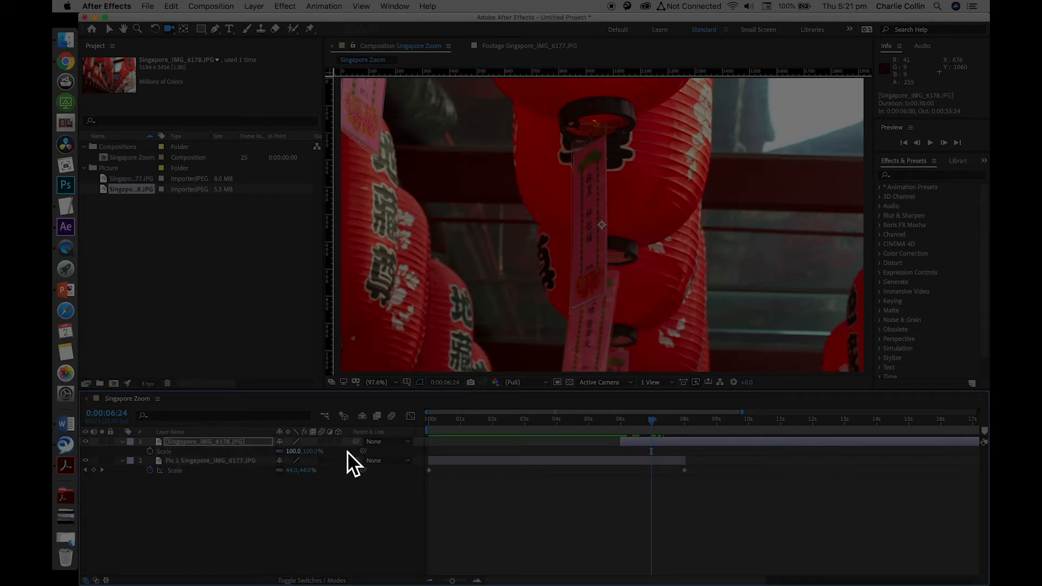
pyautogui.moveTo(653, 421); pyautogui.dragTo(623, 424)
pyautogui.press('super+Left')
pyautogui.press('super+Right')
pyautogui.click(150, 451)
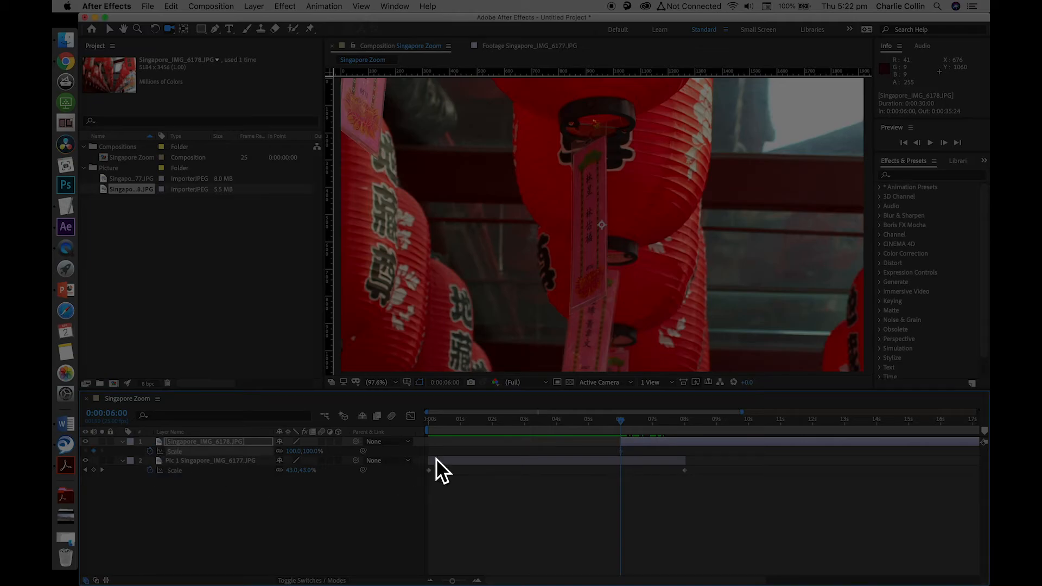
pyautogui.press('super+v')
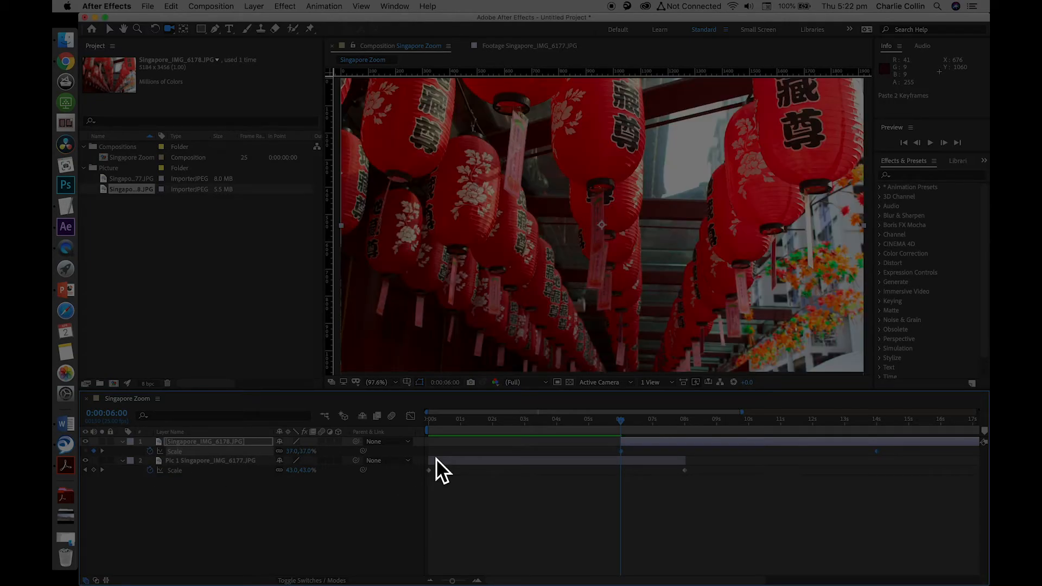
# Scrub through the composition and preview the zoom and picture change from about 0:00:02:19
pyautogui.moveTo(626, 421); pyautogui.dragTo(790, 458)
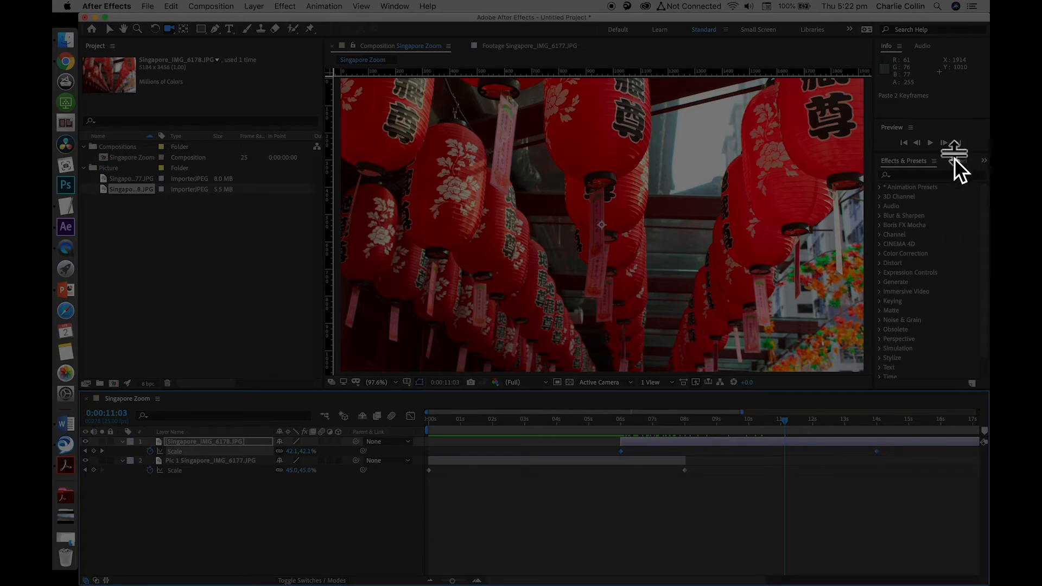
pyautogui.moveTo(791, 424); pyautogui.dragTo(518, 419)
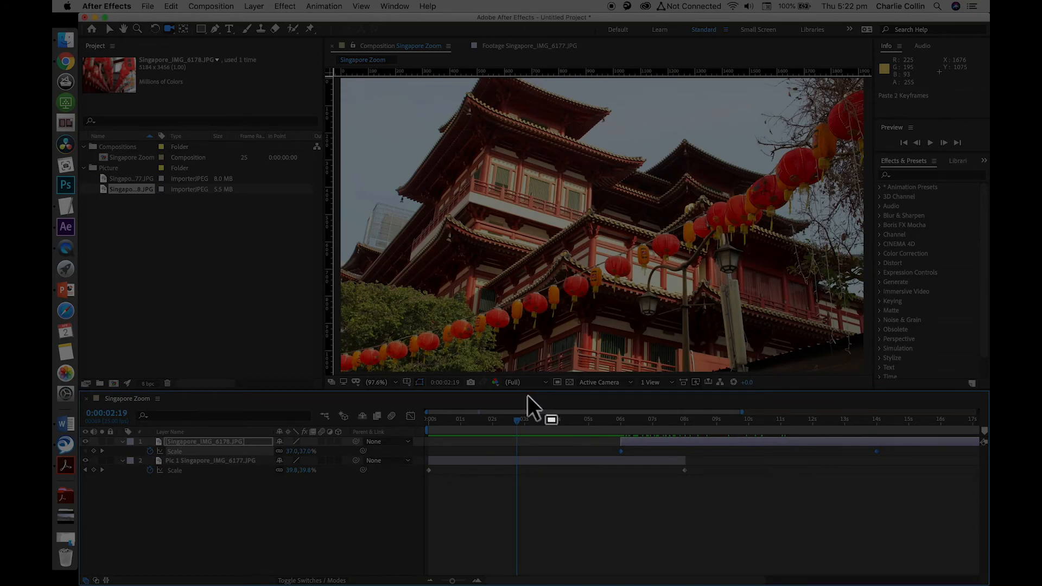
pyautogui.click(931, 143)
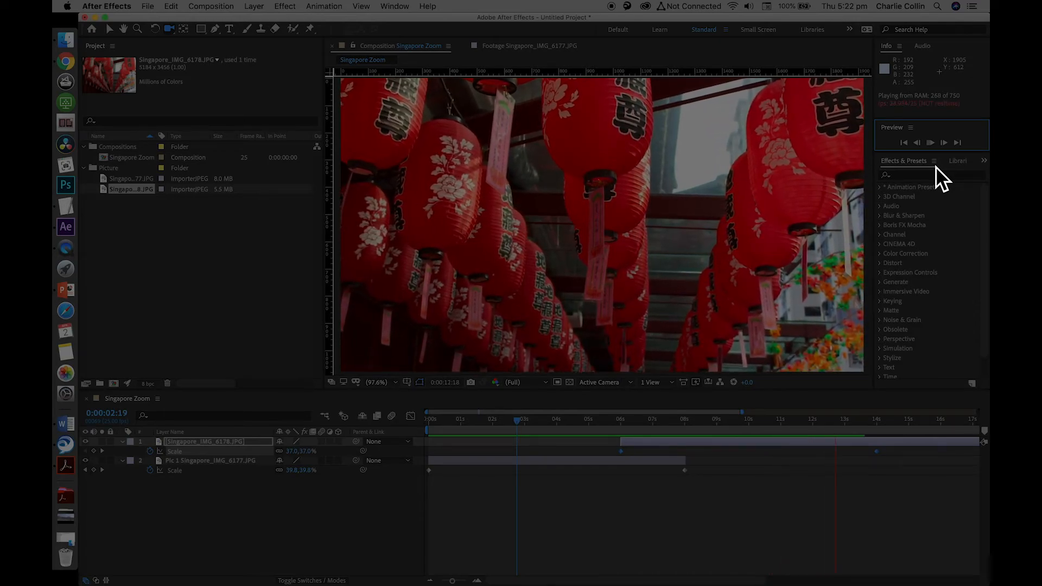
pyautogui.press('space')
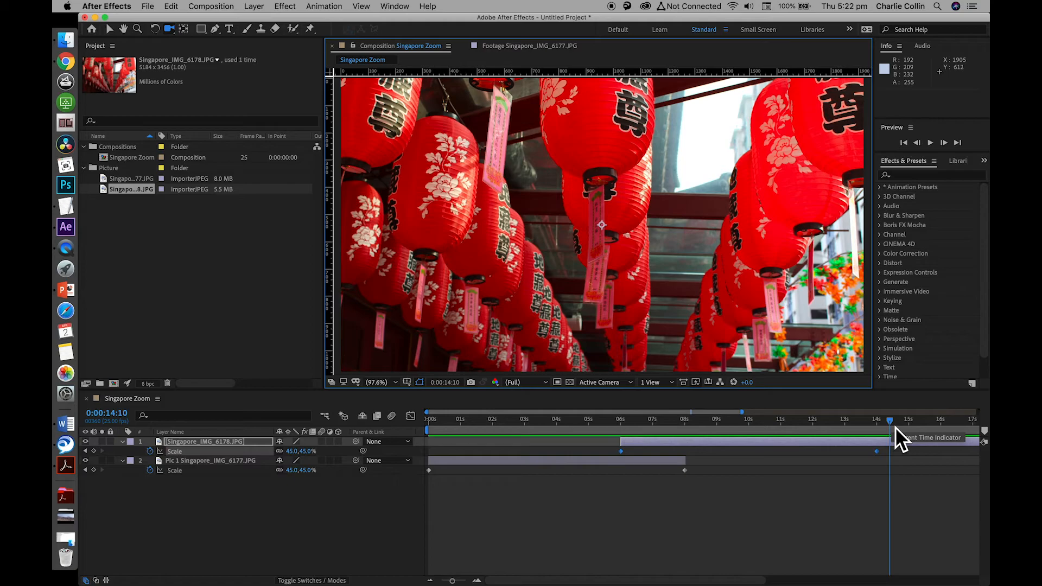
# Enable Opacity keyframing on the Singapore_IMG_6178.JPG layer at 0:00:06:00 and set its Opacity to 0%
pyautogui.moveTo(893, 422); pyautogui.dragTo(624, 416)
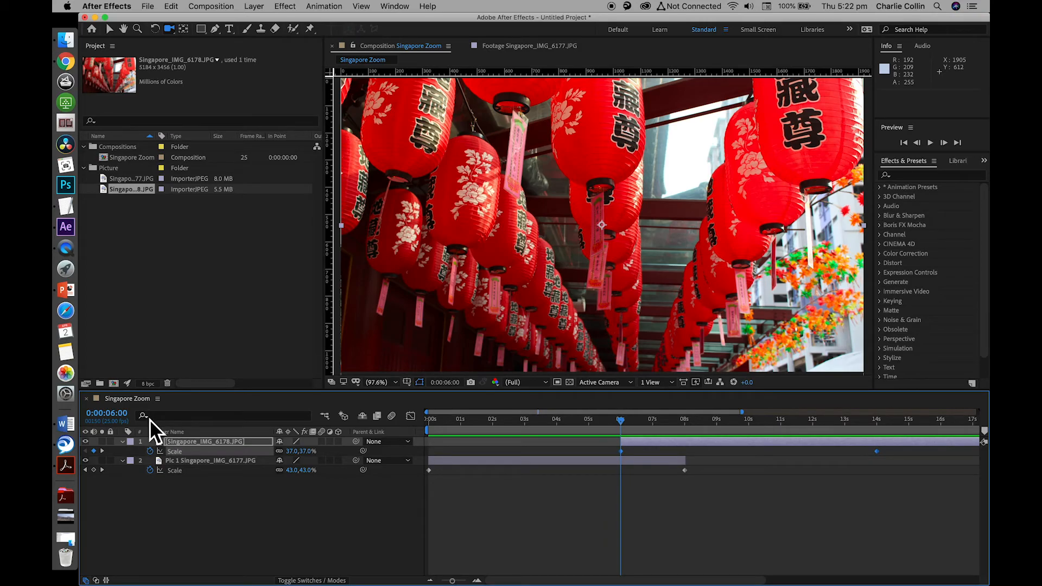
pyautogui.click(160, 443)
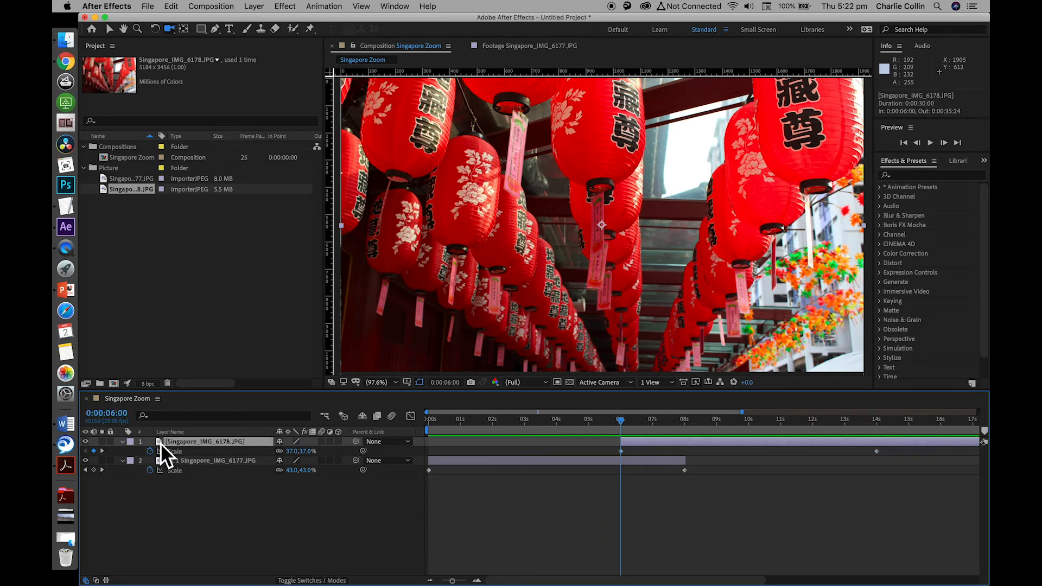
pyautogui.press('t')
pyautogui.click(151, 451)
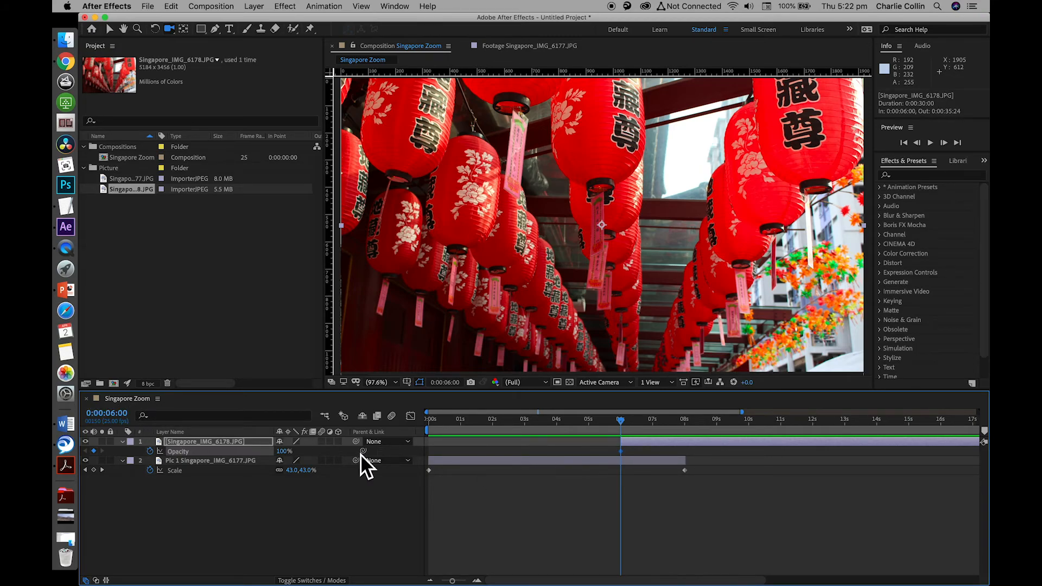
pyautogui.click(284, 451)
pyautogui.write('0')
pyautogui.press('Return')
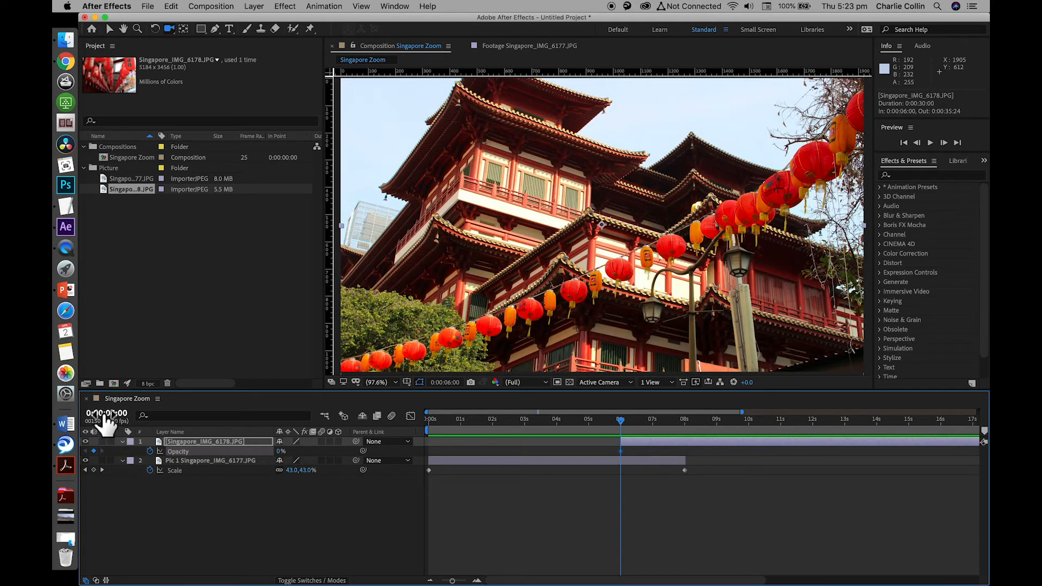
# Set the Singapore_IMG_6178.JPG layer's Opacity to 100% at 0:00:07:00
pyautogui.write('700')
pyautogui.press('Return')
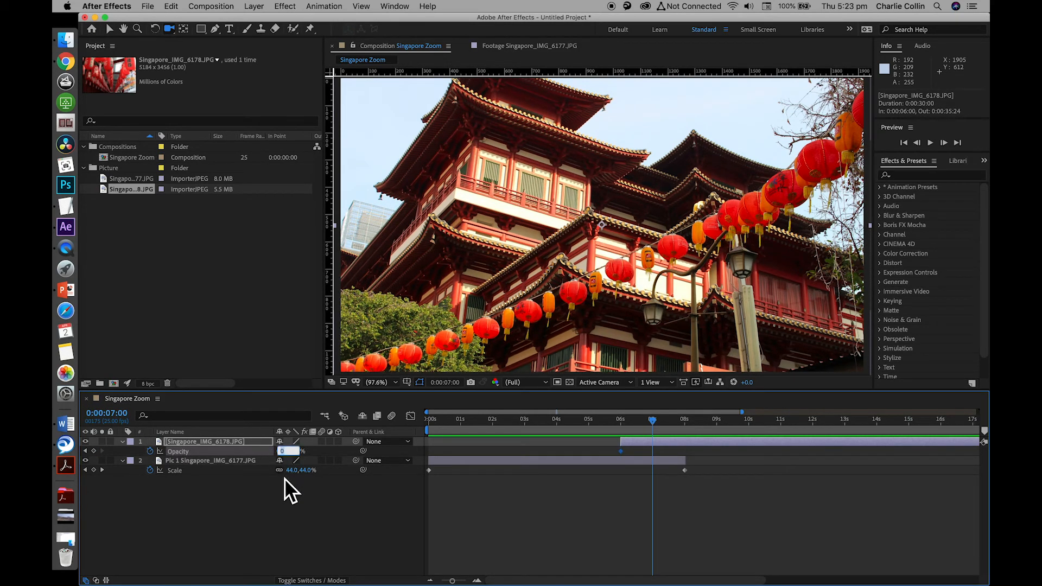
pyautogui.write('100')
pyautogui.press('Return')
# Preview the fade between the two pictures from about 0:00:05:12
pyautogui.click(608, 420)
pyautogui.press('space')
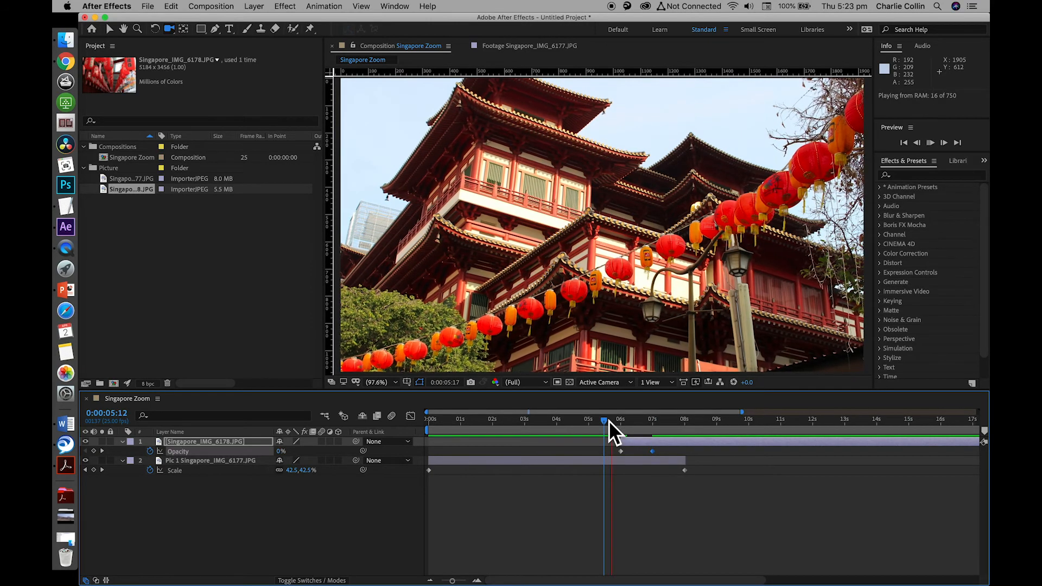
pyautogui.press('space')
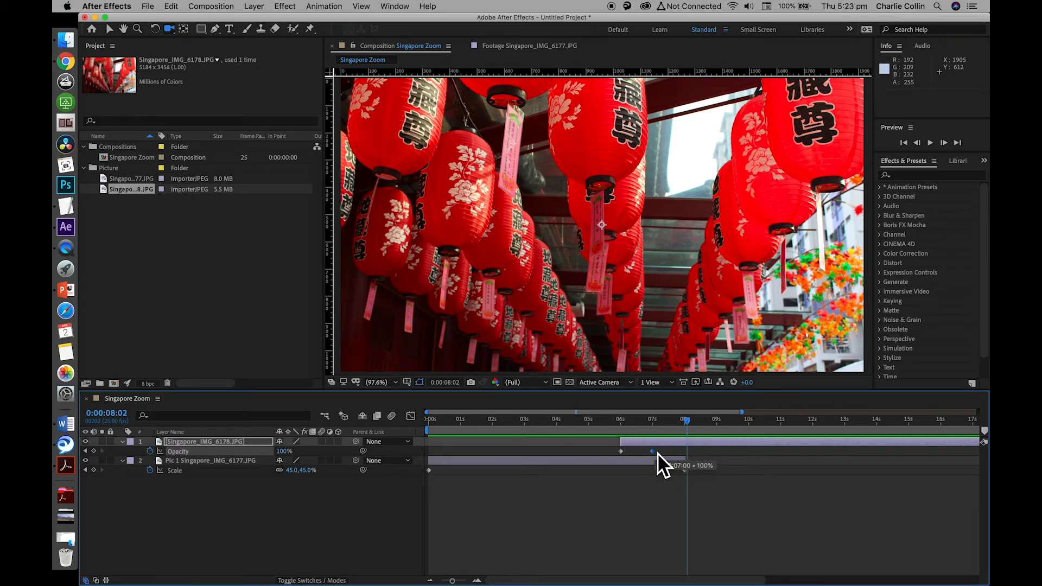
# Move the Singapore_IMG_6178.JPG layer's 100% Opacity keyframe to 0:00:08:00, aligned with the end of the Pic 1 layer
pyautogui.click(107, 412)
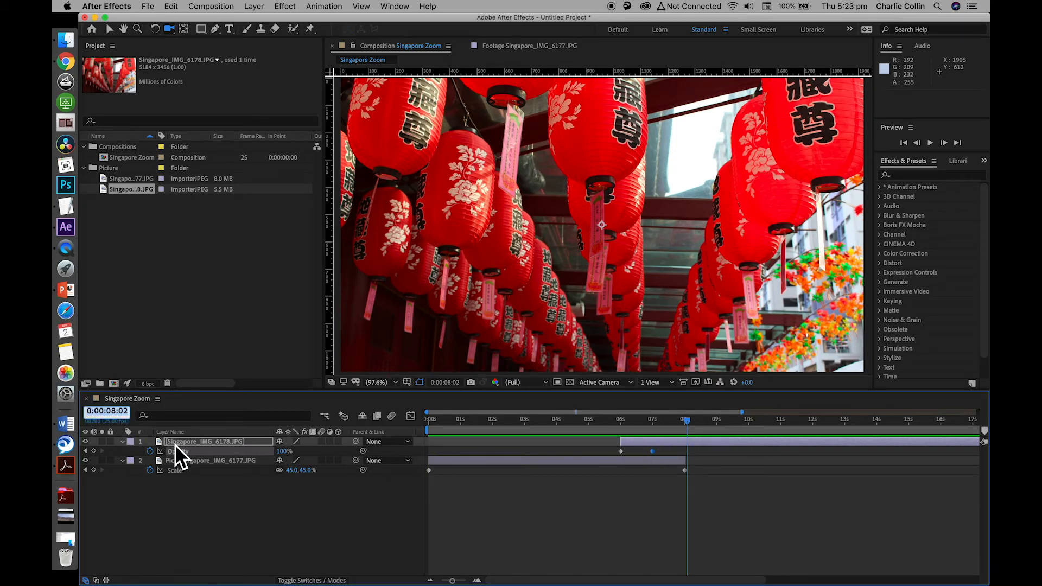
pyautogui.write('800')
pyautogui.press('Return')
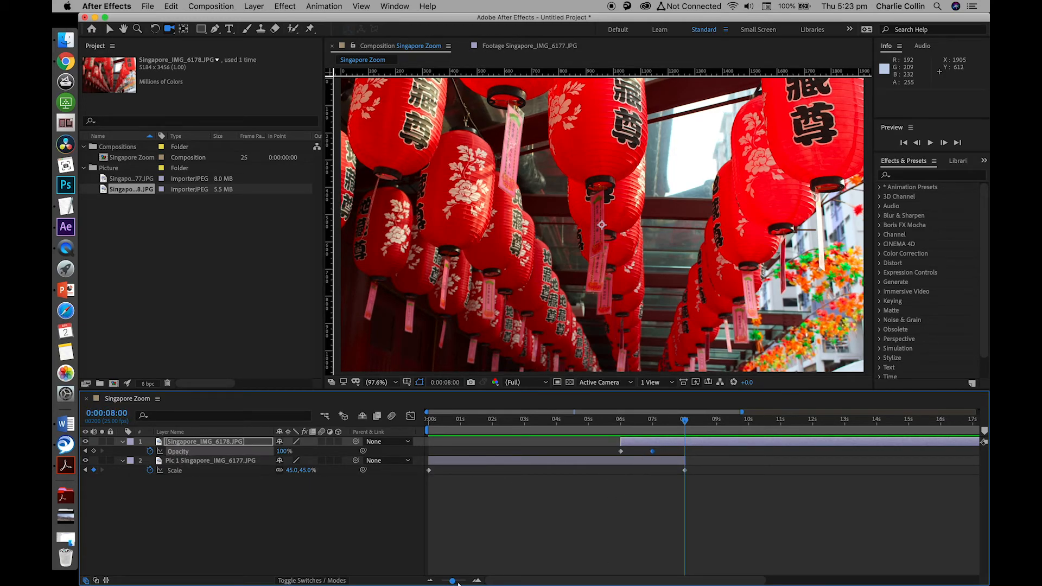
pyautogui.moveTo(458, 584); pyautogui.dragTo(467, 584)
pyautogui.click(571, 451)
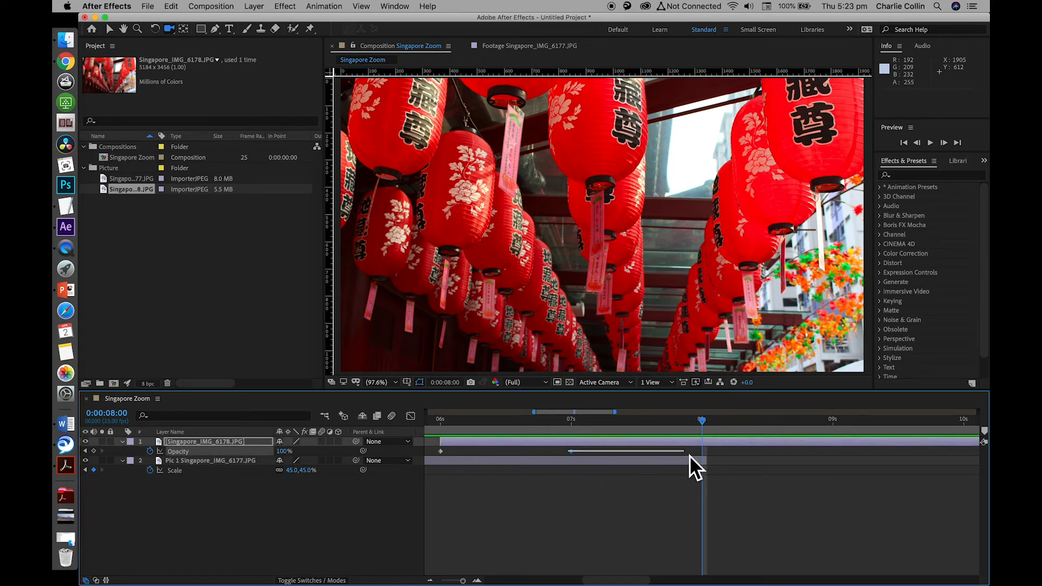
pyautogui.moveTo(574, 455); pyautogui.dragTo(704, 464)
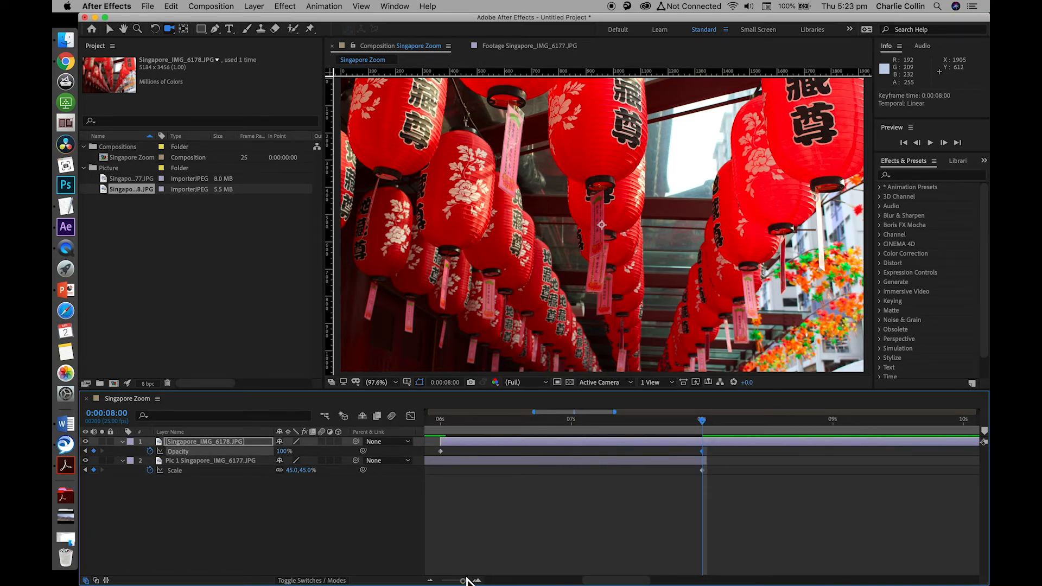
pyautogui.moveTo(461, 581); pyautogui.dragTo(455, 581)
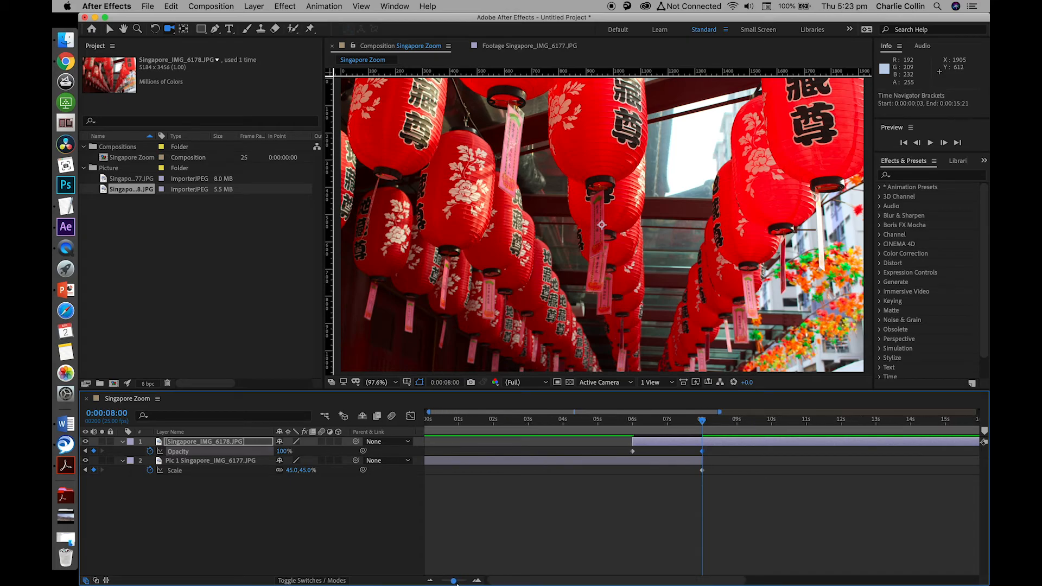
# Preview the lengthened crossfade from about 0:00:03:03
pyautogui.click(536, 426)
pyautogui.press('space')
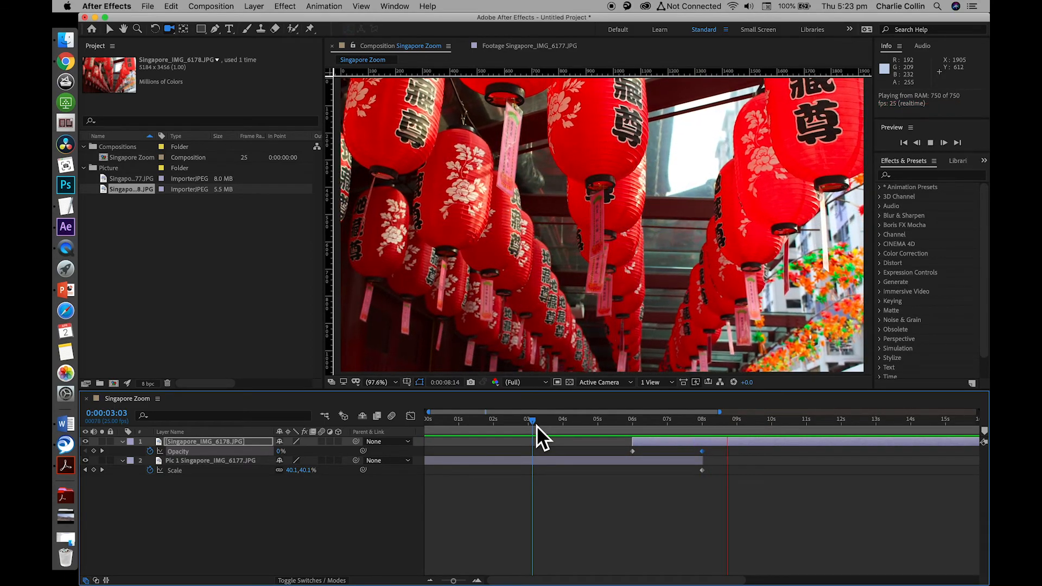
pyautogui.press('space')
# Show the whole composition in the timeline and set the current time to 0:00:15:00
pyautogui.moveTo(457, 583); pyautogui.dragTo(436, 583)
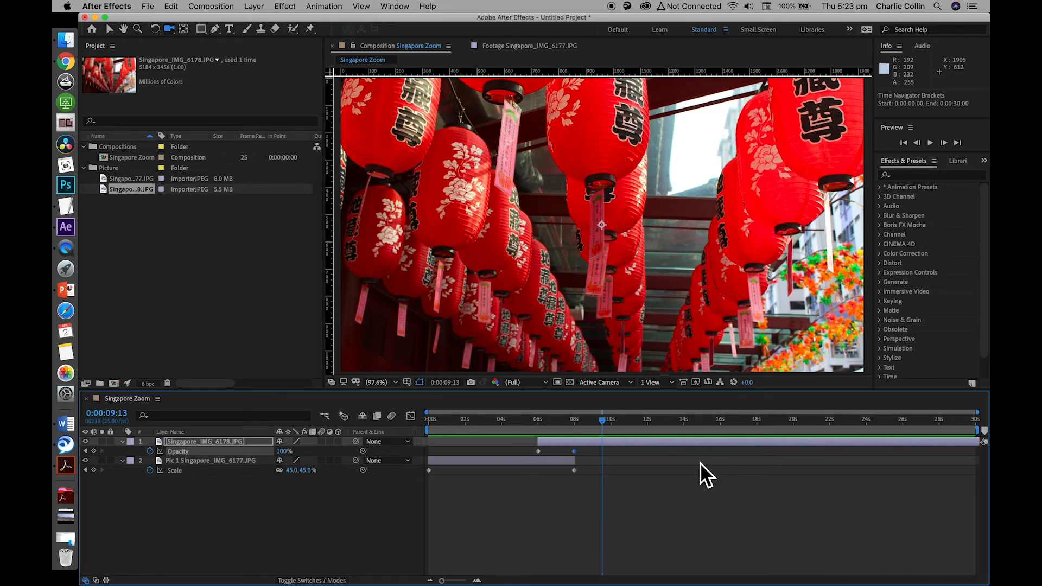
pyautogui.moveTo(606, 421); pyautogui.dragTo(690, 431)
pyautogui.click(125, 418)
pyautogui.write('5')
pyautogui.press('BackSpace')
pyautogui.write('1500')
pyautogui.press('Return')
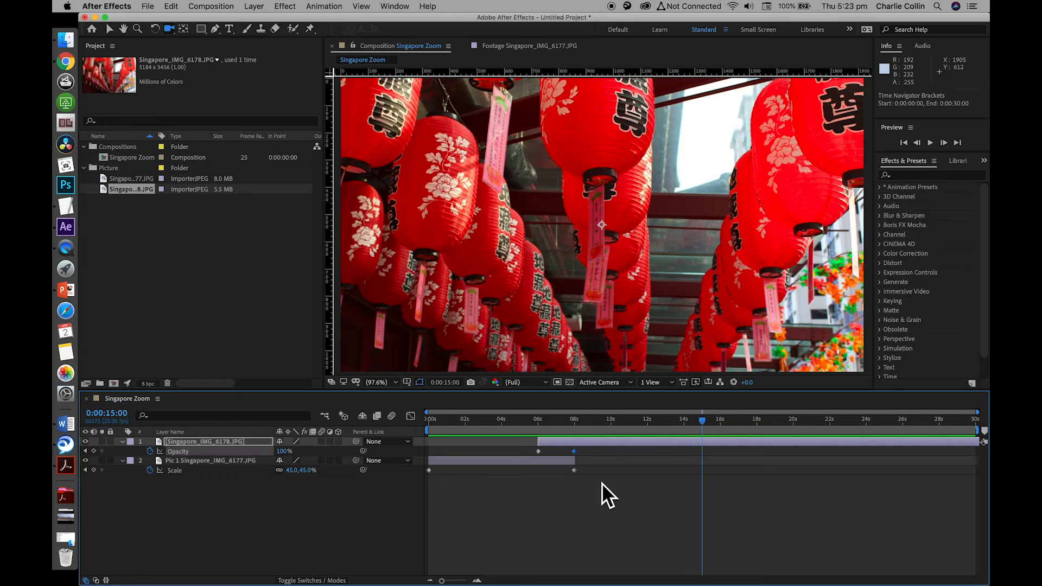
# Set the Singapore Zoom composition's duration to 0:00:40:00
pyautogui.click(982, 442)
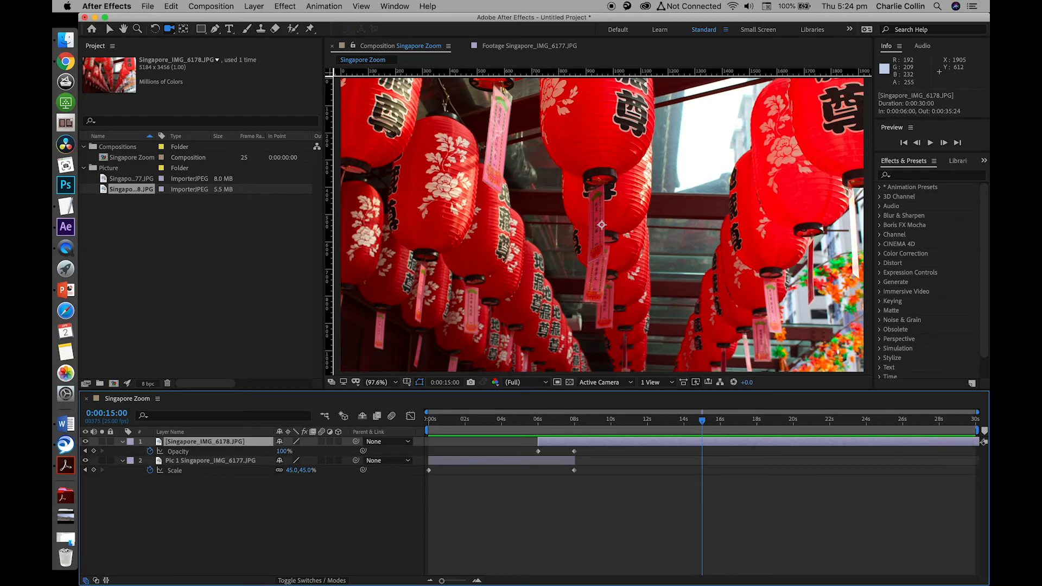
pyautogui.click(208, 6)
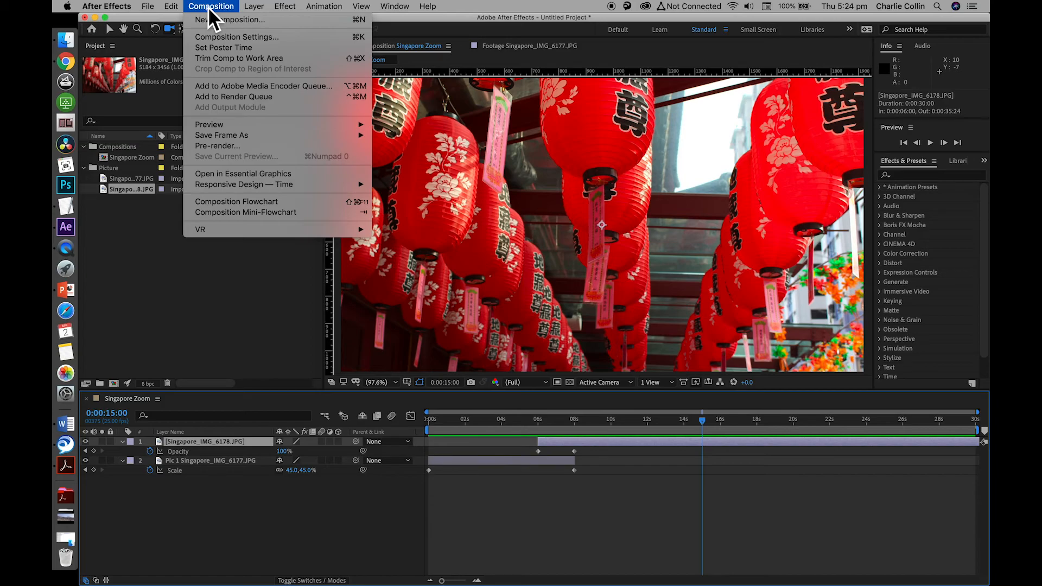
pyautogui.click(233, 38)
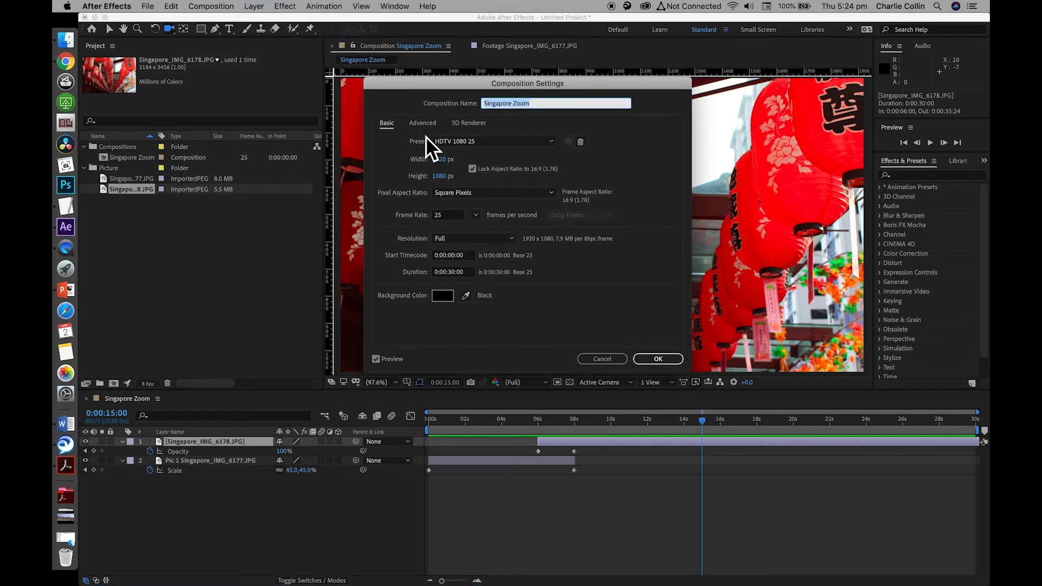
pyautogui.click(454, 273)
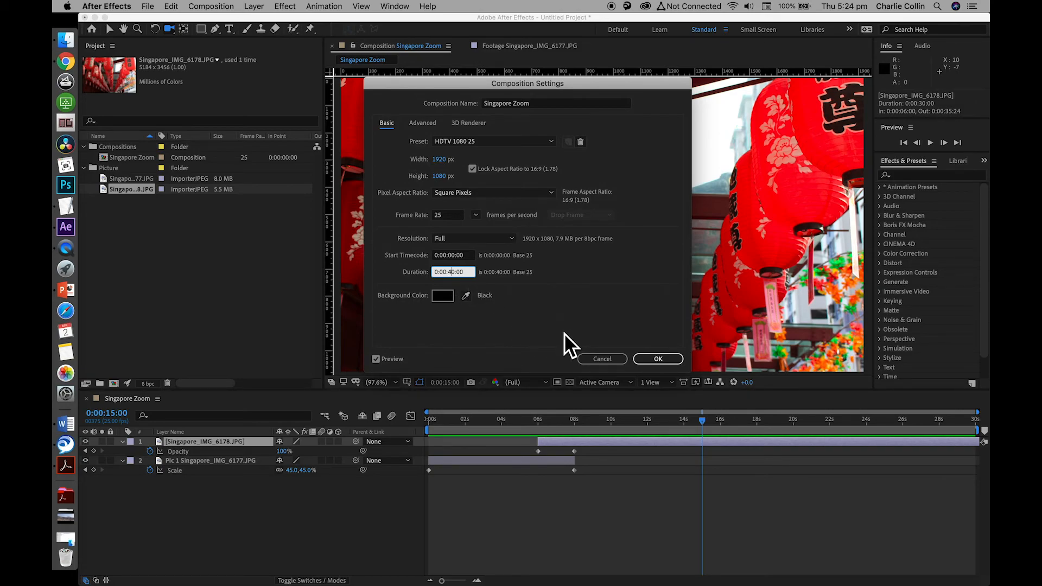
pyautogui.click(663, 359)
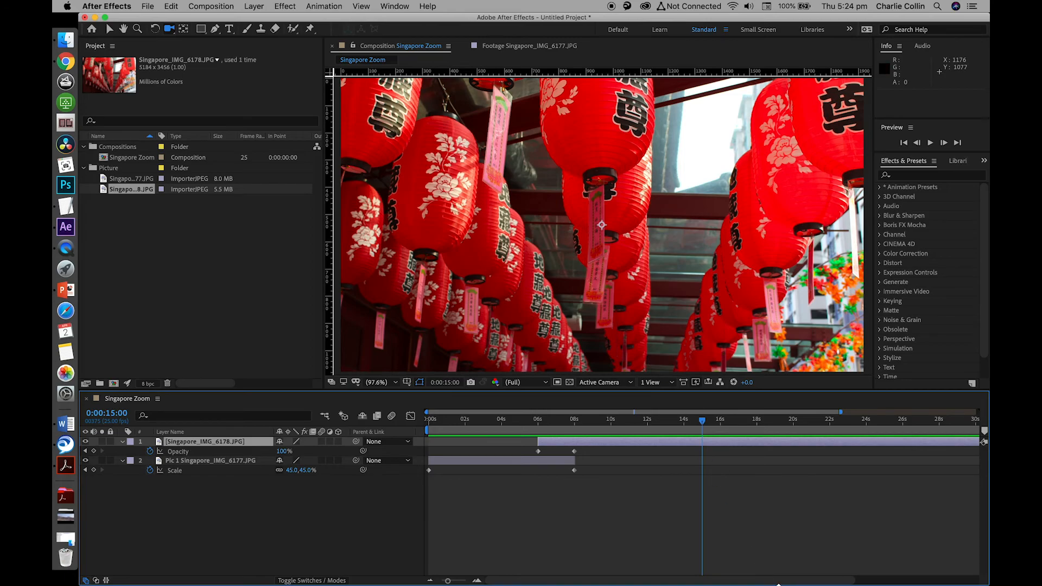
# Trim the end of the Singapore_IMG_6178.JPG layer to 0:00:15:00
pyautogui.moveTo(448, 581); pyautogui.dragTo(441, 581)
pyautogui.moveTo(920, 440); pyautogui.dragTo(634, 451)
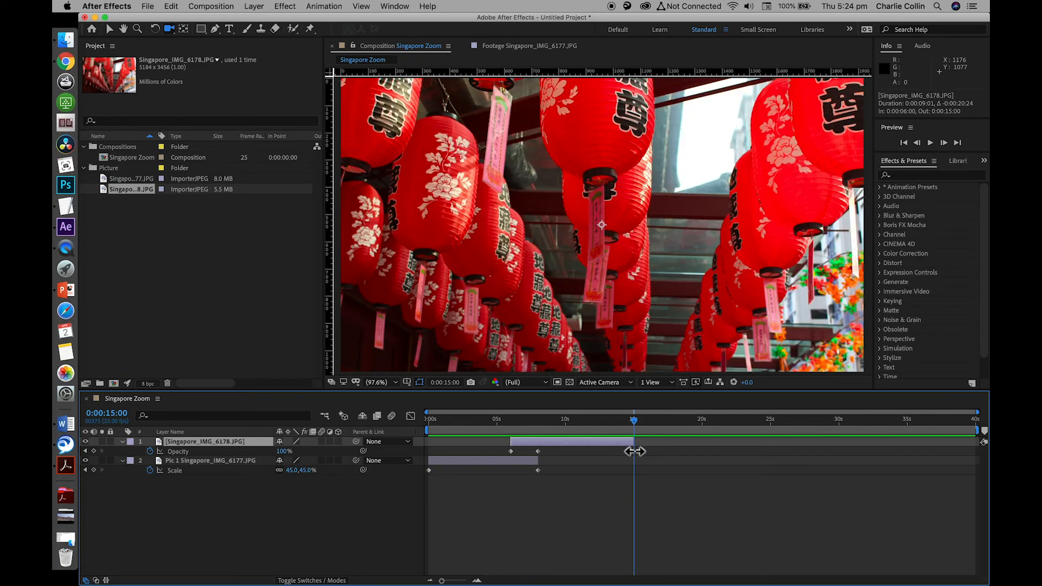
pyautogui.moveTo(444, 582); pyautogui.dragTo(465, 580)
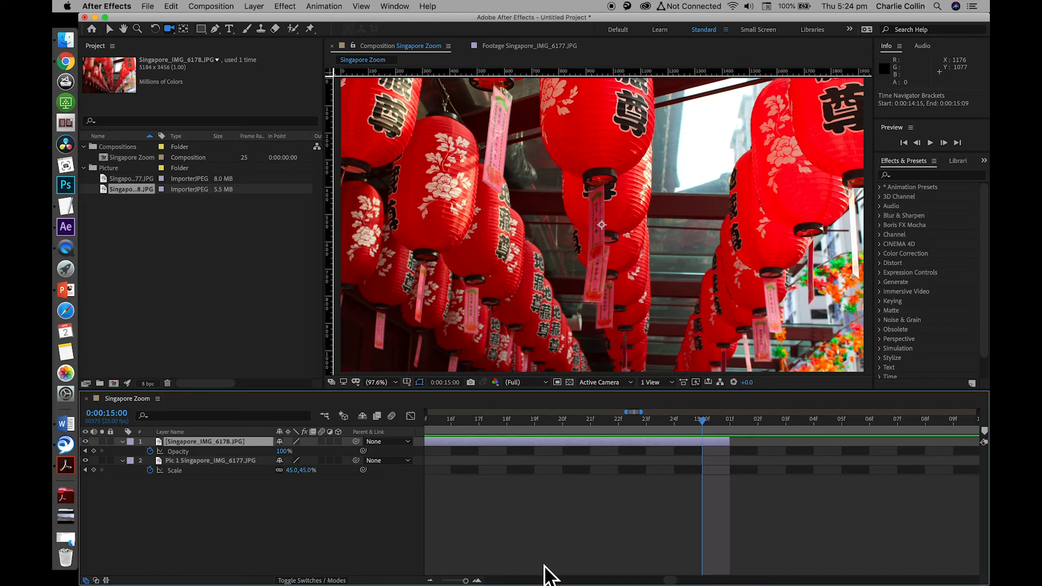
pyautogui.moveTo(466, 581); pyautogui.dragTo(447, 580)
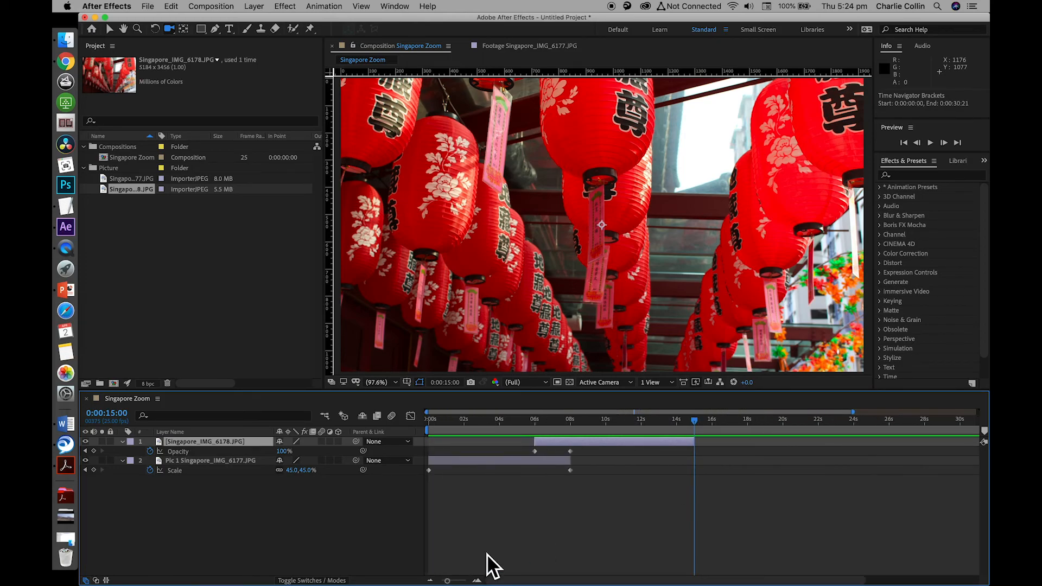
# Reveal the Singapore_IMG_6178.JPG layer's Scale keyframes and preview the end of its zoom from about 0:00:11:24
pyautogui.moveTo(696, 422); pyautogui.dragTo(541, 416)
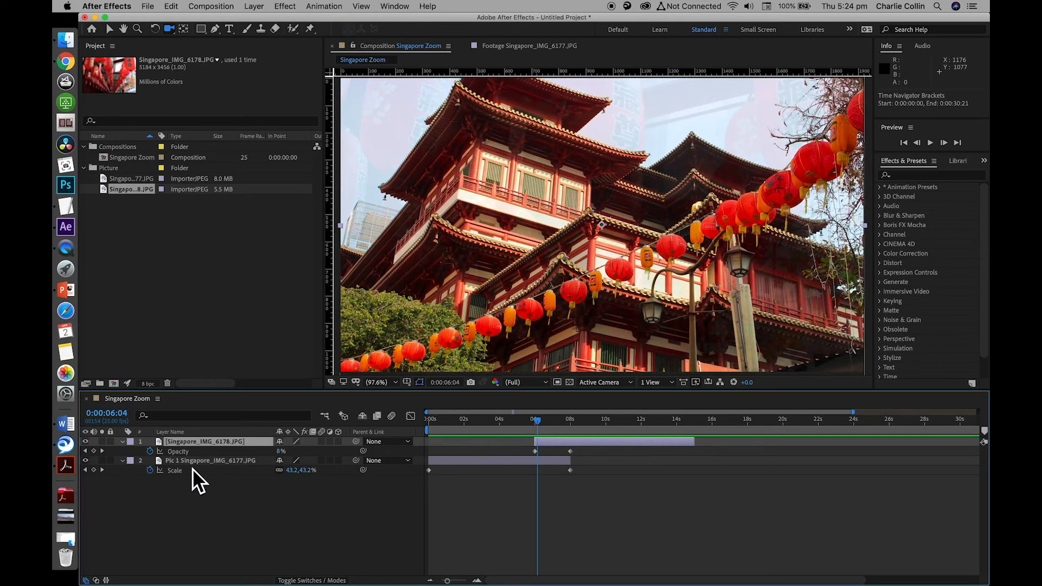
pyautogui.press('s')
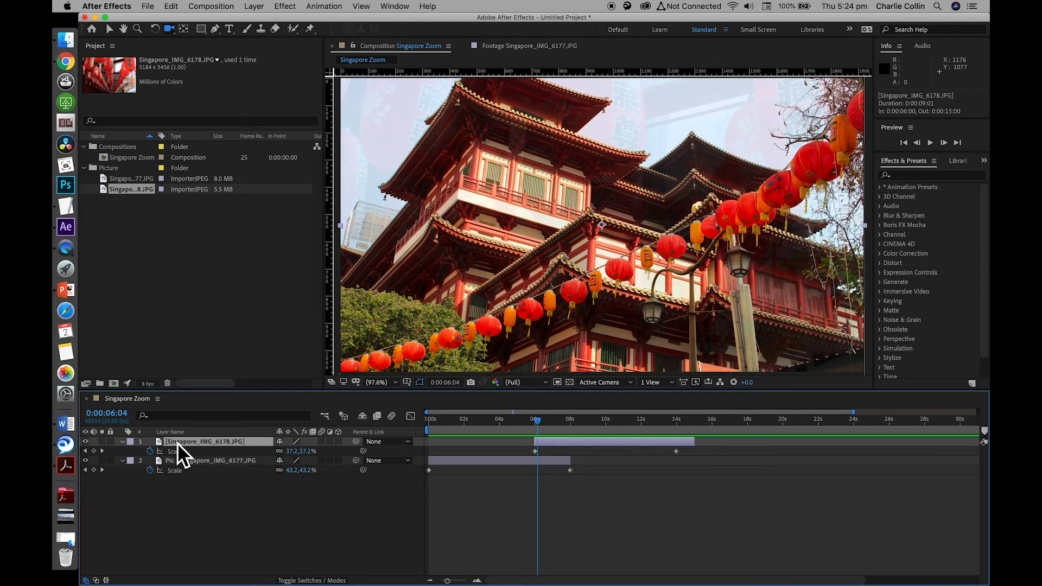
pyautogui.moveTo(542, 424); pyautogui.dragTo(644, 425)
pyautogui.press('space')
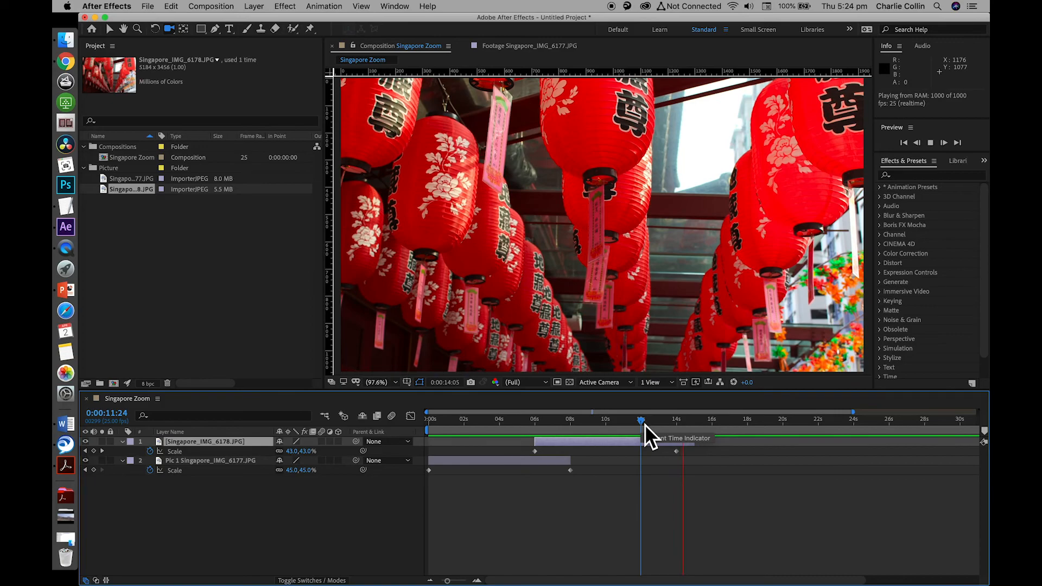
pyautogui.press('space')
# Apply Easy Ease In to the Singapore_IMG_6178.JPG layer's Scale keyframe at 0:00:14:00
pyautogui.moveTo(692, 421); pyautogui.dragTo(639, 422)
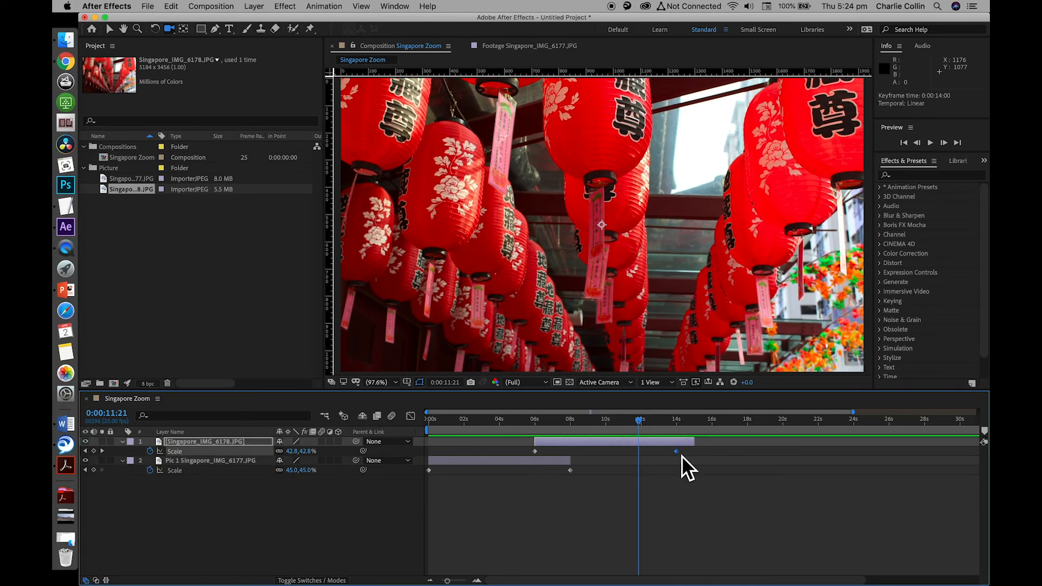
pyautogui.rightClick(682, 456)
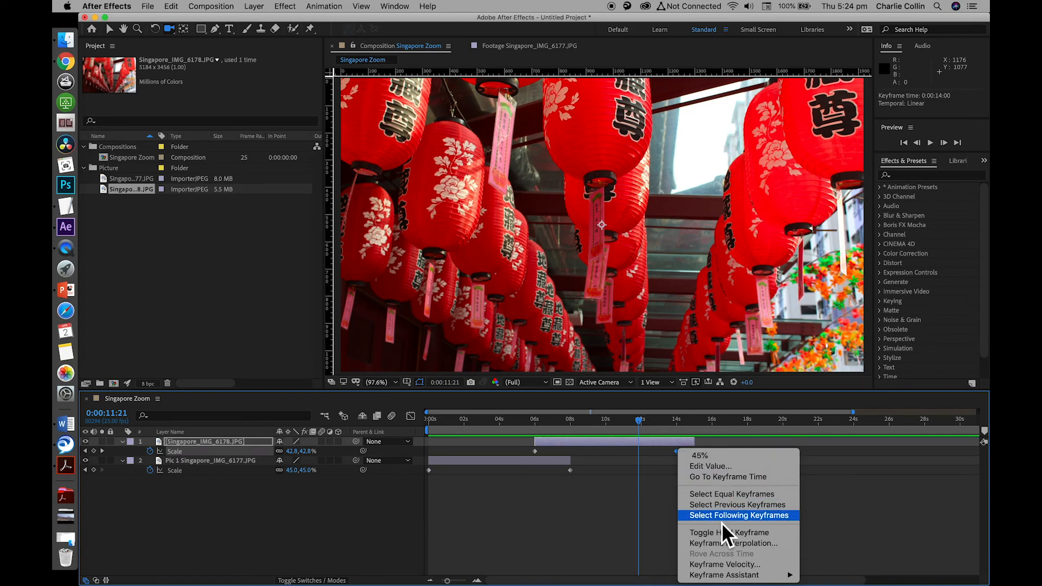
pyautogui.moveTo(745, 578)
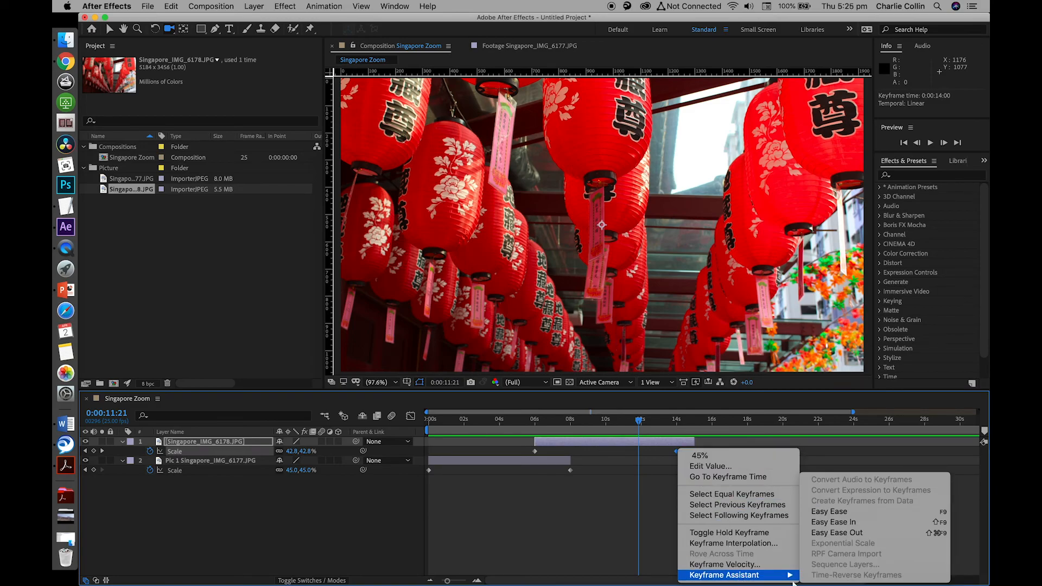
pyautogui.click(862, 523)
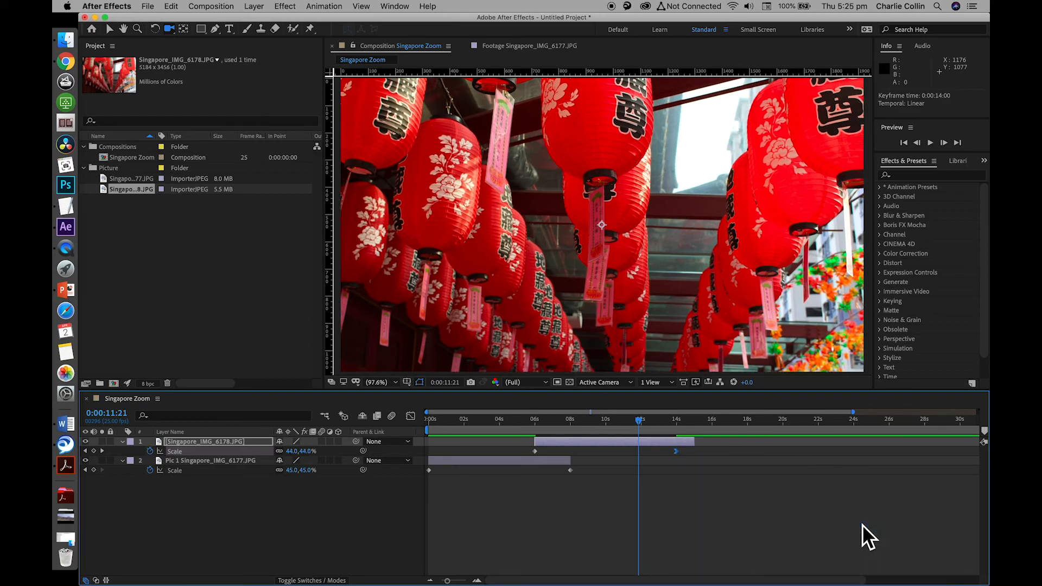
pyautogui.moveTo(643, 424); pyautogui.dragTo(607, 424)
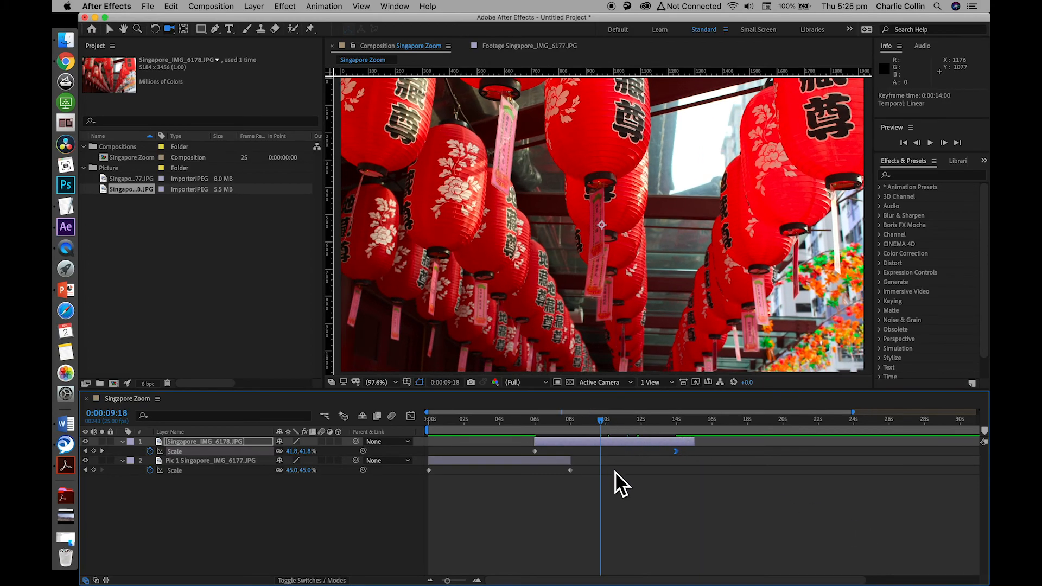
# Preview the eased end of the Singapore_IMG_6178.JPG layer's zoom from 0:00:09:18 and again from 0:00:10:03
pyautogui.press('space')
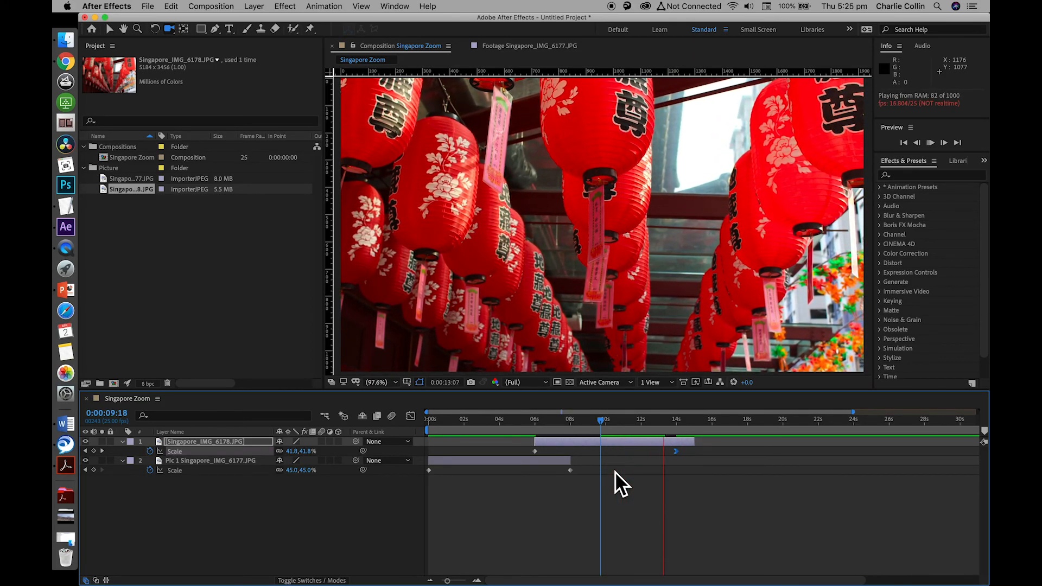
pyautogui.press('space')
pyautogui.click(607, 425)
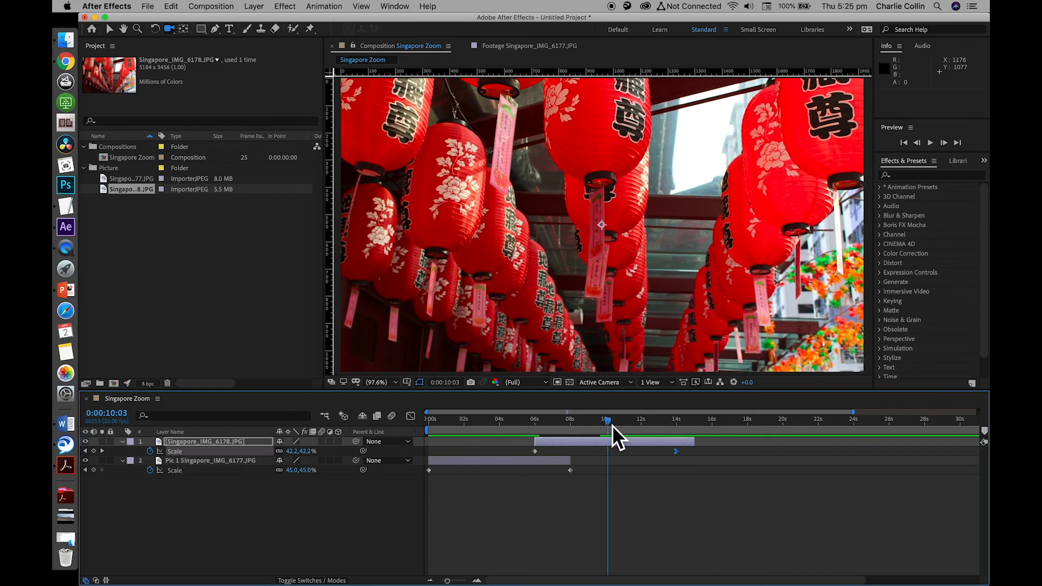
pyautogui.press('space')
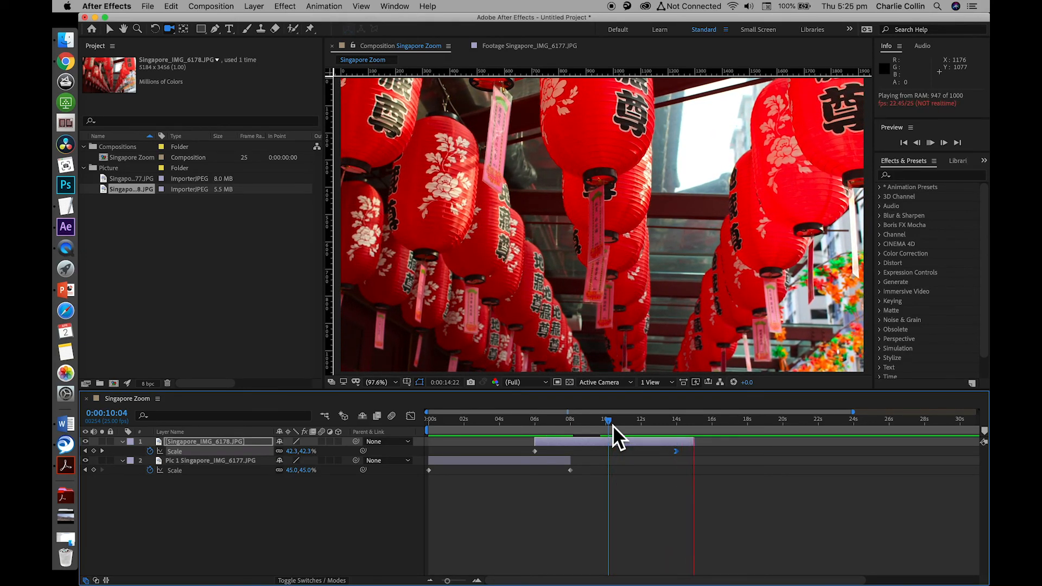
pyautogui.press('space')
# Apply Easy Ease In to the Pic 1 Singapore_IMG_6177.JPG layer's Scale keyframe at 0:00:00:00, preview it and return the playhead to the start
pyautogui.moveTo(704, 426); pyautogui.dragTo(401, 441)
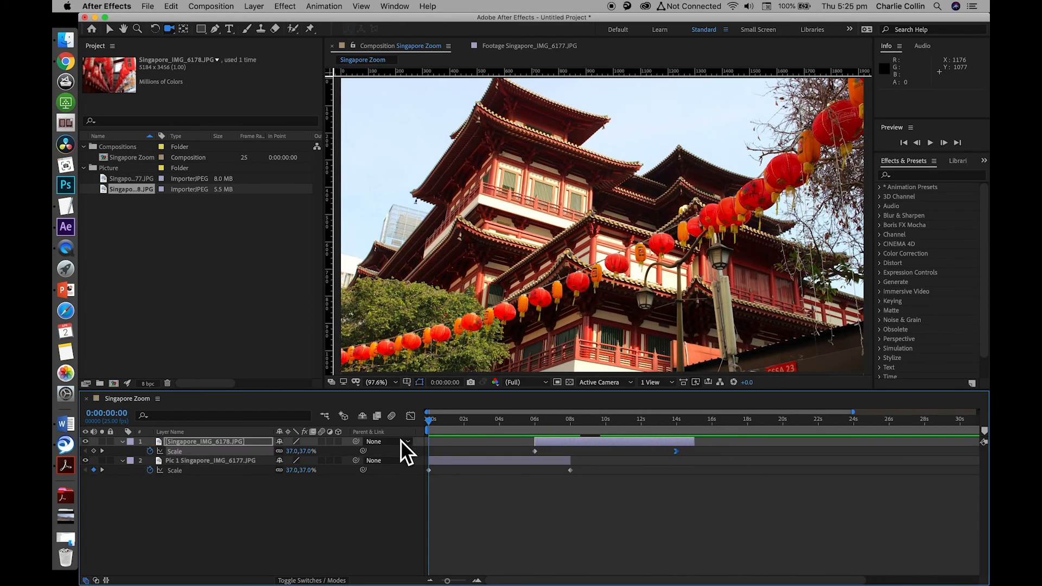
pyautogui.click(434, 475)
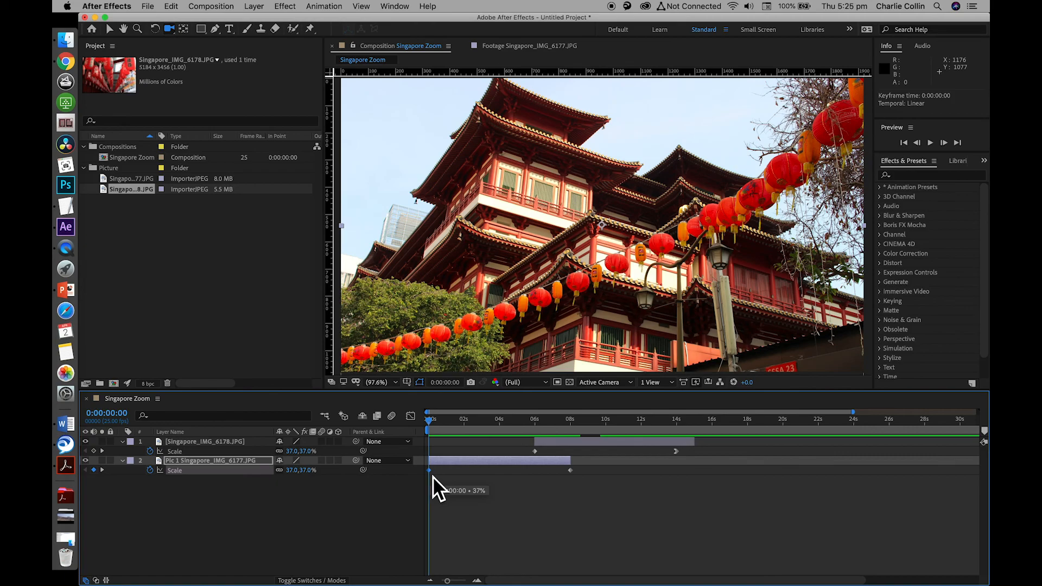
pyautogui.rightClick(432, 477)
pyautogui.moveTo(510, 576)
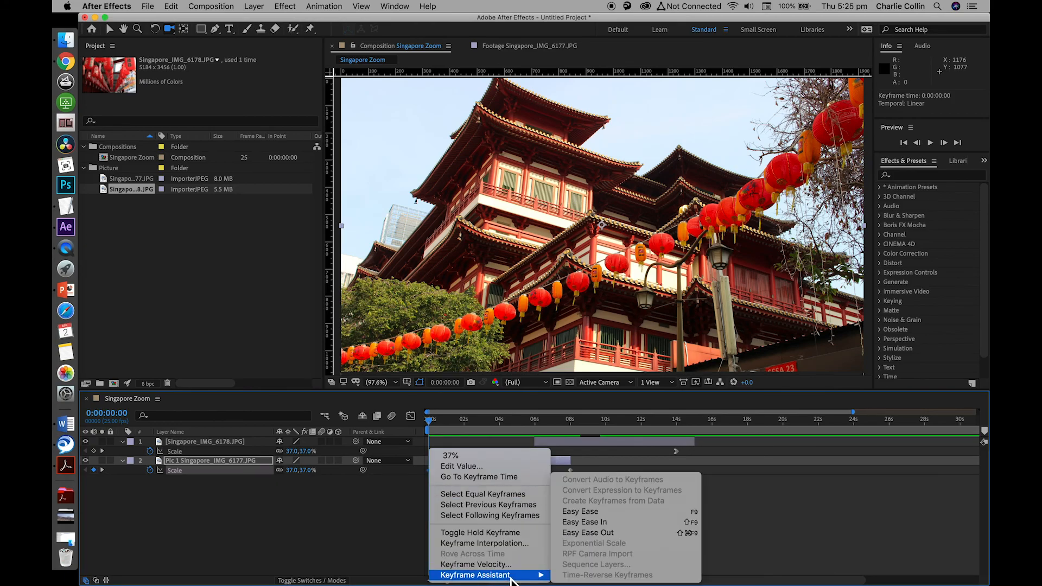
pyautogui.click(631, 522)
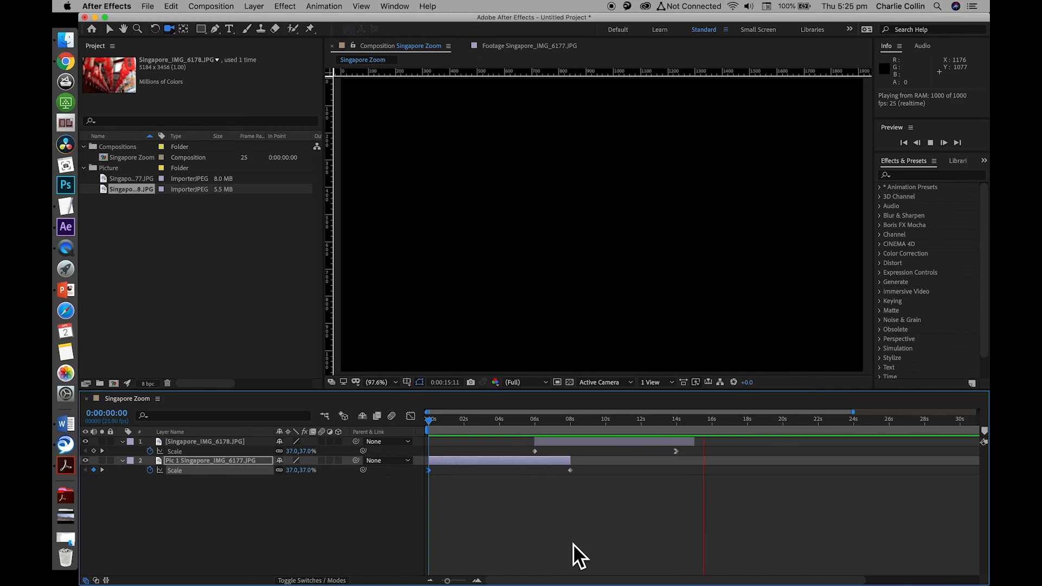
pyautogui.moveTo(592, 426); pyautogui.dragTo(439, 433)
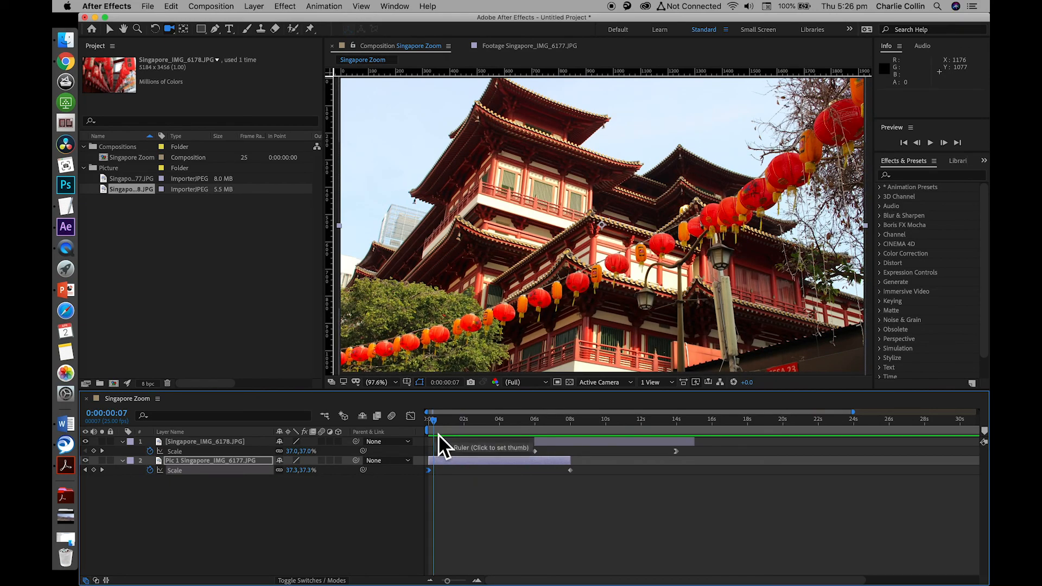
pyautogui.moveTo(441, 430); pyautogui.dragTo(431, 454)
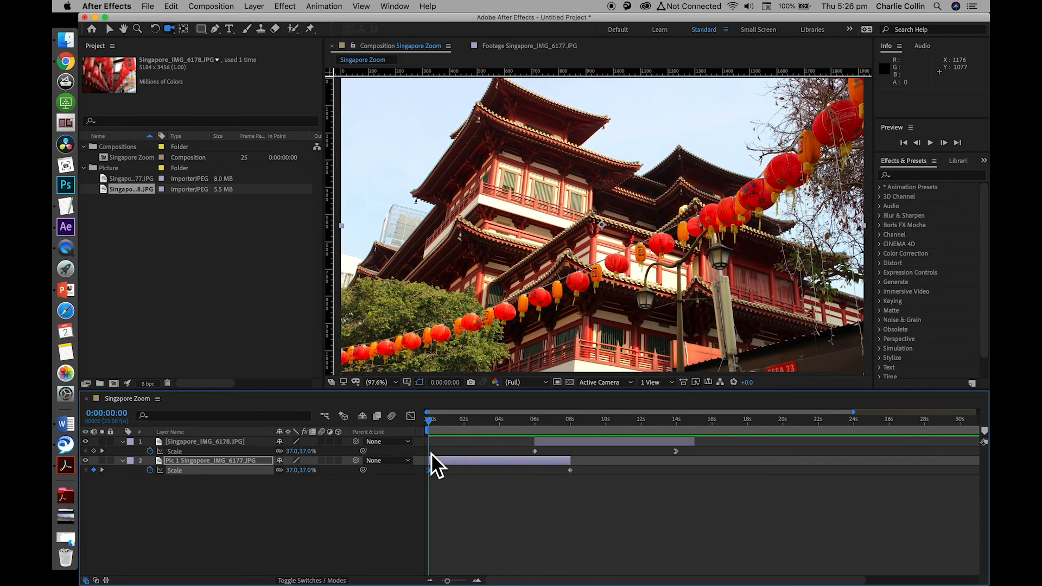